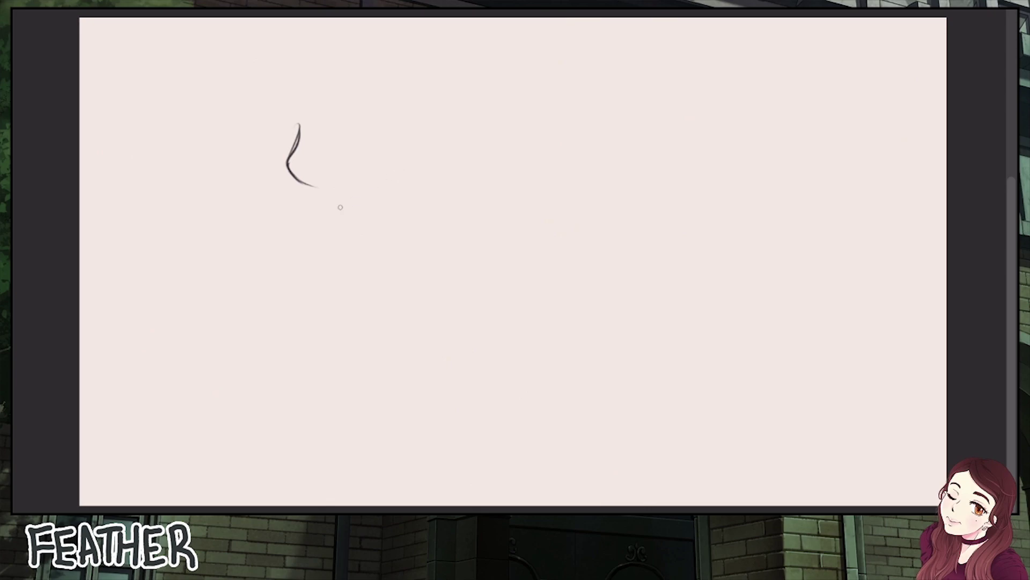
# Extend the chin of the face sketch with a curved stroke running toward the ear
pyautogui.moveTo(342, 187)
pyautogui.mouseDown()
pyautogui.moveTo(373, 190)
pyautogui.moveTo(401, 173)
pyautogui.mouseUp()
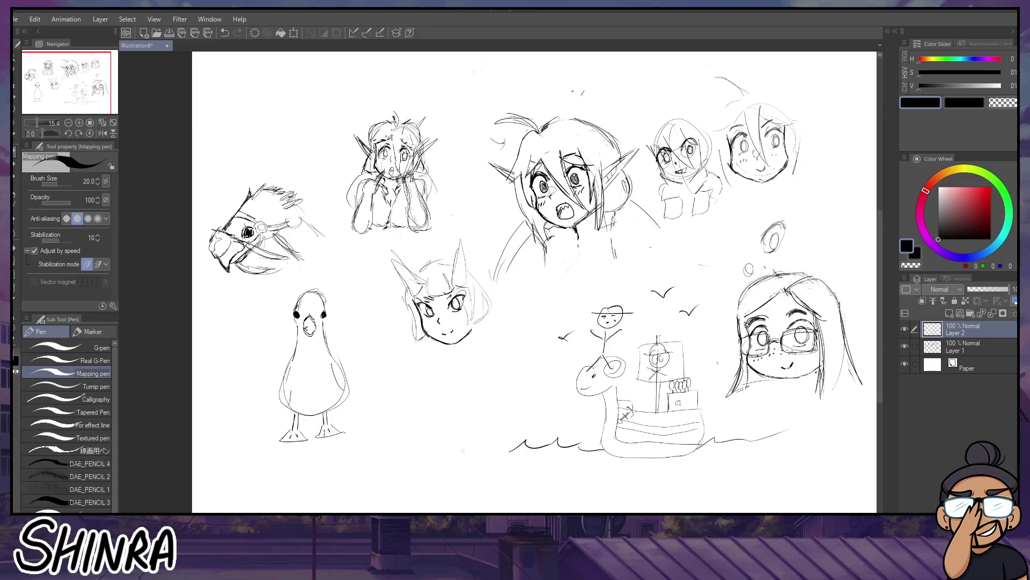
# Switch to the other canvas, undo the latest stray strokes, and hide the old doodles on Layer 1
pyautogui.moveTo(572, 99); pyautogui.dragTo(584, 86)
pyautogui.hotkey('ctrl', 'z')
pyautogui.hotkey('ctrl', 'z')
pyautogui.click(905, 347)
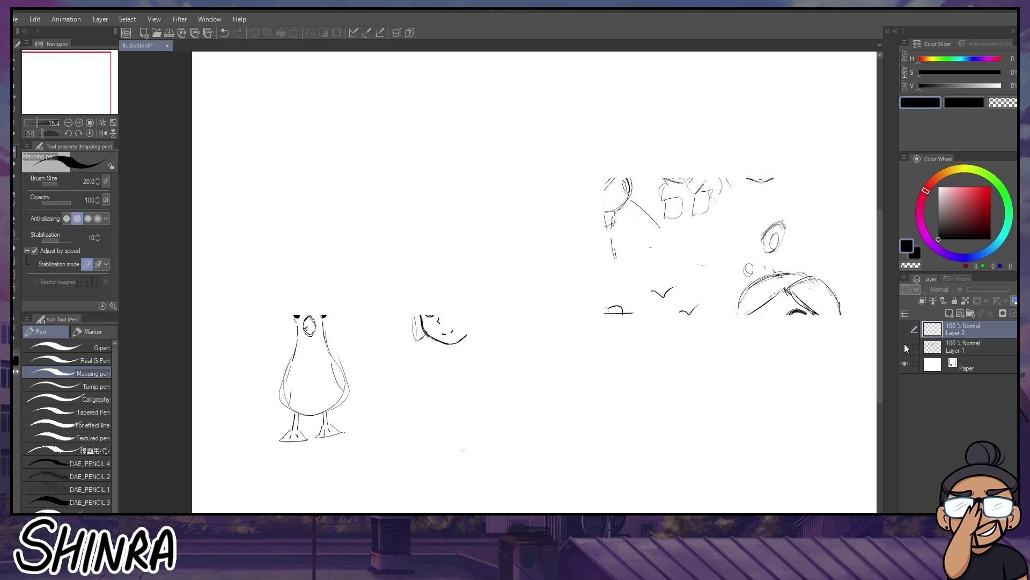
pyautogui.moveTo(354, 155)
pyautogui.mouseDown()
pyautogui.moveTo(377, 192)
pyautogui.moveTo(374, 181)
pyautogui.mouseUp()
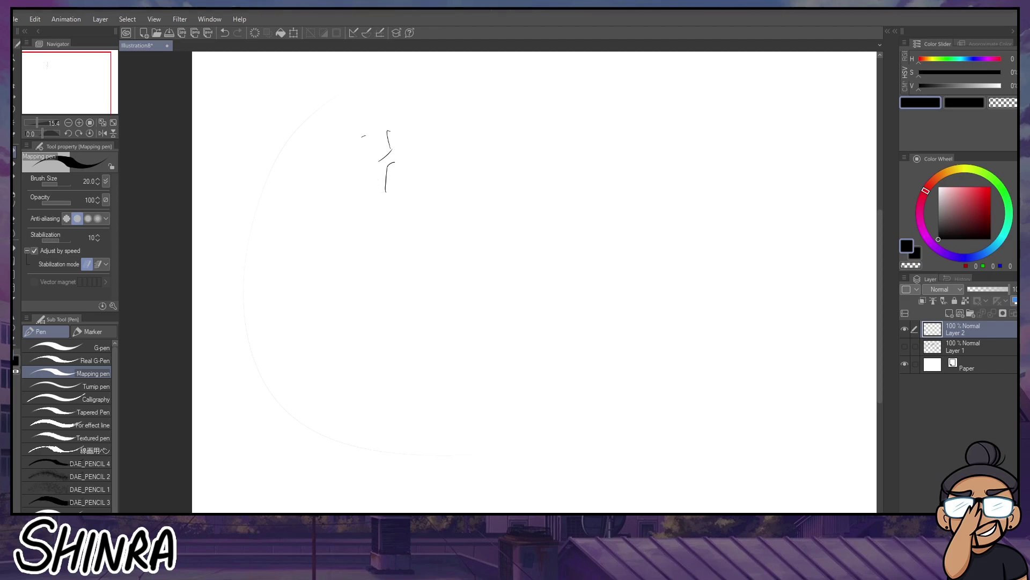
pyautogui.click(905, 347)
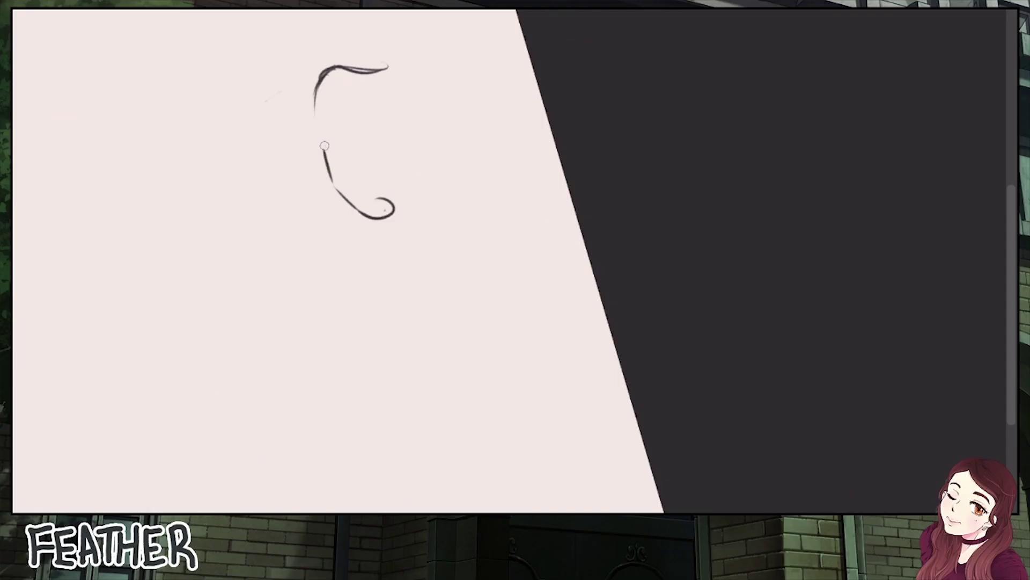
# Return to the first drawing and redraw the jaw outline as one continuous curve from the cheek to the curled ear
pyautogui.moveTo(325, 145)
pyautogui.mouseDown()
pyautogui.moveTo(318, 136)
pyautogui.moveTo(341, 193)
pyautogui.mouseUp()
pyautogui.moveTo(314, 97); pyautogui.dragTo(317, 135)
pyautogui.scroll(-3, 381, 258)
pyautogui.scroll(1, 381, 258)
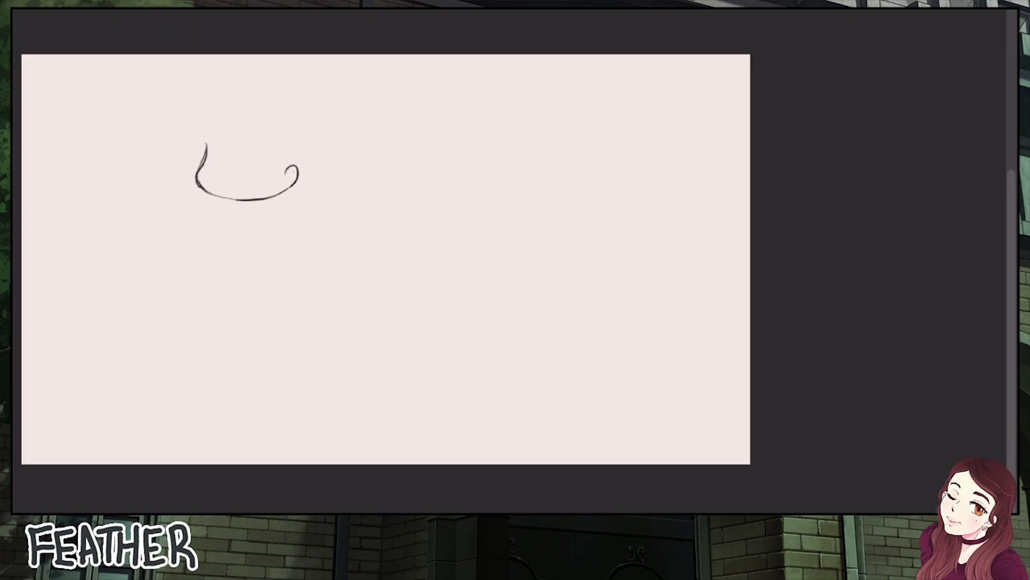
pyautogui.scroll(2, 386, 259)
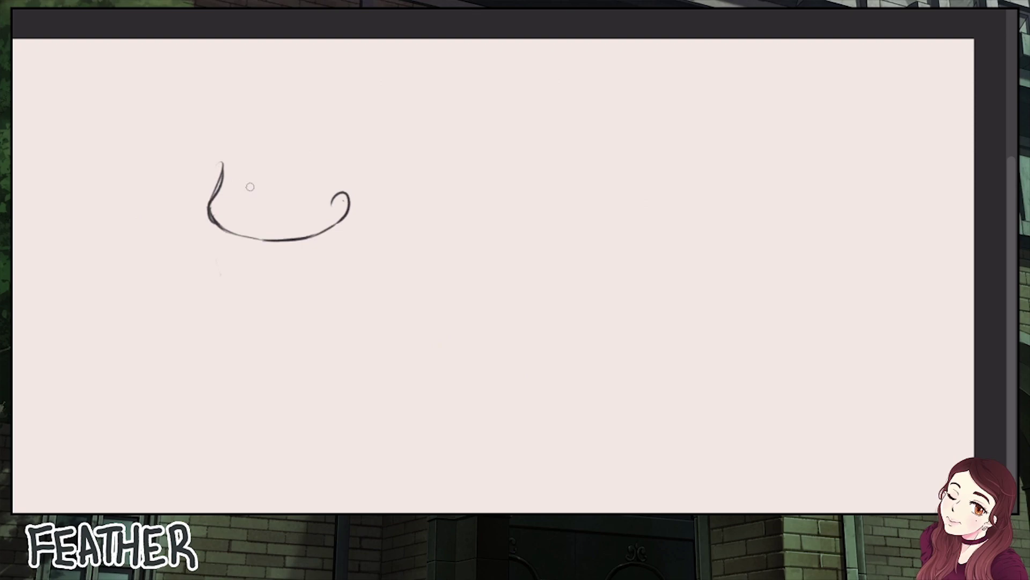
# Draw a closed eye with lashes on the face and try out a small curved mouth
pyautogui.moveTo(230, 186)
pyautogui.mouseDown()
pyautogui.moveTo(256, 189)
pyautogui.moveTo(230, 176)
pyautogui.mouseUp()
pyautogui.moveTo(288, 202); pyautogui.dragTo(305, 203)
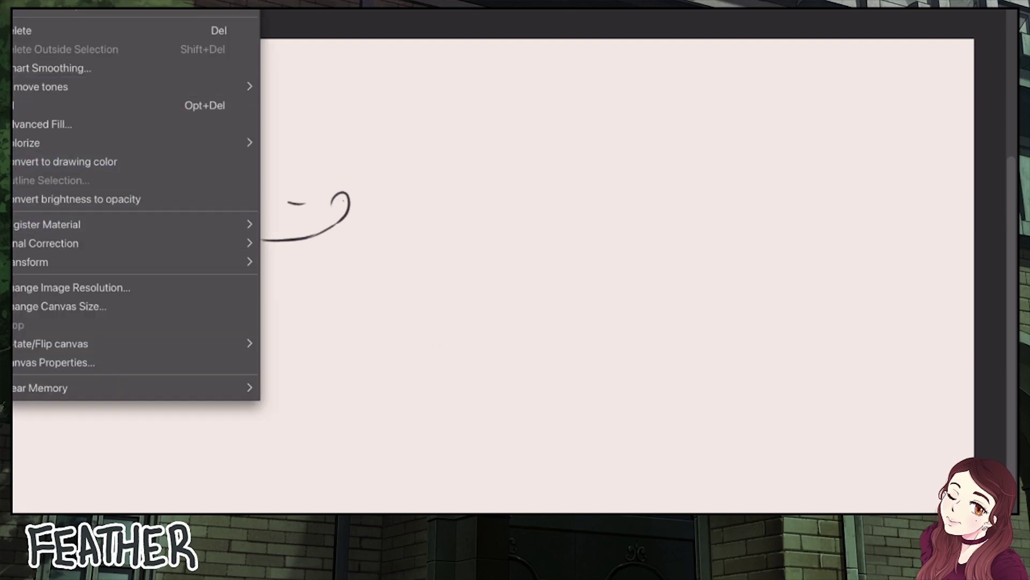
pyautogui.moveTo(86, 205)
pyautogui.click(236, 209)
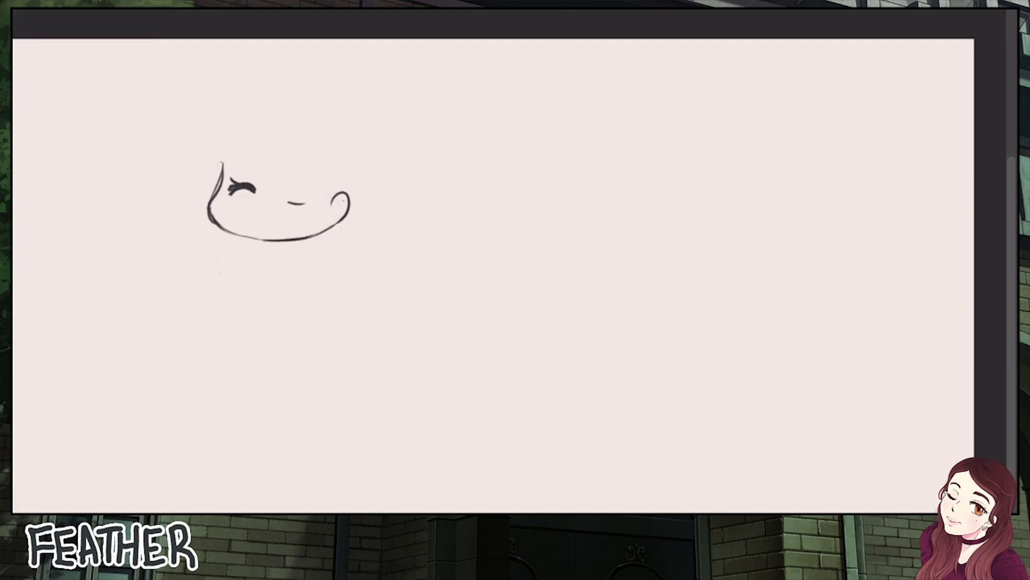
pyautogui.moveTo(279, 183)
pyautogui.mouseDown()
pyautogui.moveTo(300, 172)
pyautogui.moveTo(319, 178)
pyautogui.moveTo(287, 177)
pyautogui.moveTo(306, 193)
pyautogui.moveTo(292, 184)
pyautogui.moveTo(295, 195)
pyautogui.mouseUp()
# Sketch the neck, torso sides and an outstretched arm with a hand below the head
pyautogui.moveTo(265, 243)
pyautogui.mouseDown()
pyautogui.moveTo(265, 258)
pyautogui.moveTo(265, 248)
pyautogui.moveTo(308, 257)
pyautogui.moveTo(212, 271)
pyautogui.moveTo(200, 288)
pyautogui.moveTo(247, 295)
pyautogui.moveTo(235, 309)
pyautogui.moveTo(245, 318)
pyautogui.mouseUp()
pyautogui.moveTo(291, 262); pyautogui.dragTo(295, 317)
pyautogui.moveTo(250, 255)
pyautogui.mouseDown()
pyautogui.moveTo(197, 279)
pyautogui.moveTo(180, 272)
pyautogui.moveTo(187, 283)
pyautogui.mouseUp()
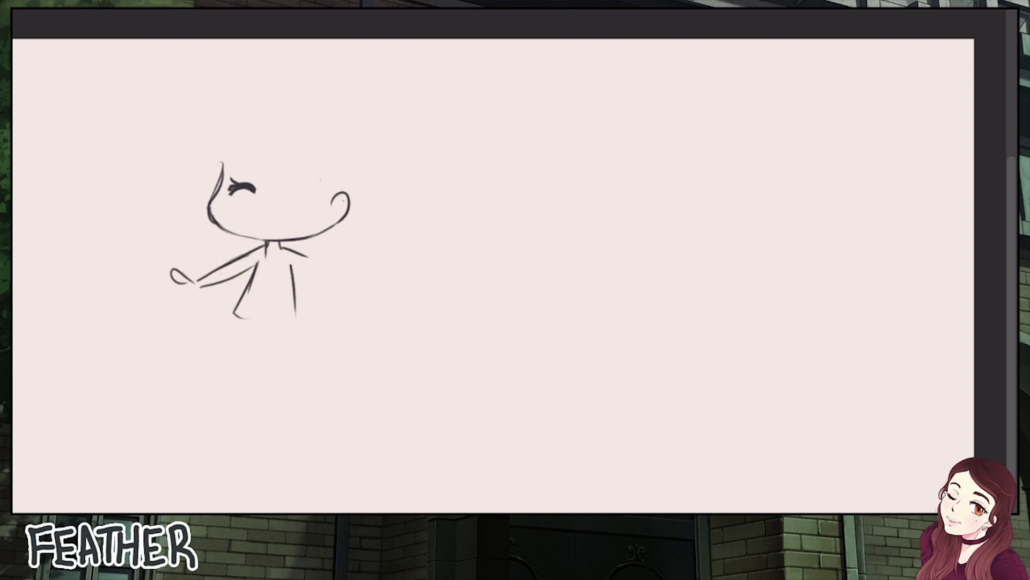
# Remove the outstretched arm and redraw it extending from the neck past the torso
pyautogui.hotkey('ctrl', 'z')
pyautogui.moveTo(220, 268)
pyautogui.mouseDown()
pyautogui.moveTo(188, 295)
pyautogui.moveTo(241, 261)
pyautogui.moveTo(243, 275)
pyautogui.moveTo(267, 249)
pyautogui.mouseUp()
pyautogui.click(267, 243)
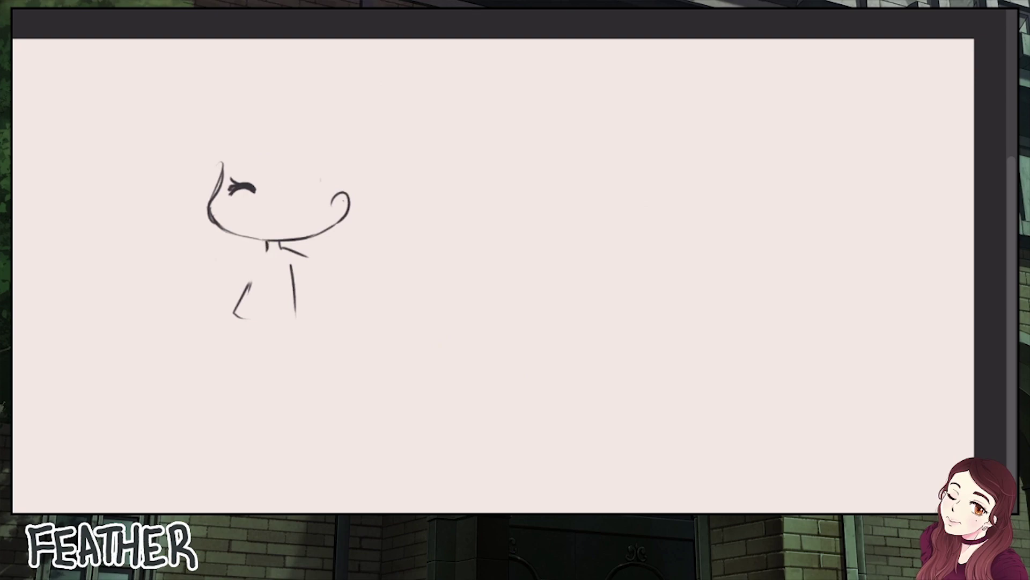
pyautogui.moveTo(260, 253)
pyautogui.mouseDown()
pyautogui.moveTo(233, 267)
pyautogui.moveTo(205, 255)
pyautogui.moveTo(207, 279)
pyautogui.mouseUp()
pyautogui.moveTo(226, 277)
pyautogui.mouseDown()
pyautogui.moveTo(213, 285)
pyautogui.moveTo(215, 252)
pyautogui.moveTo(236, 290)
pyautogui.moveTo(221, 252)
pyautogui.moveTo(211, 273)
pyautogui.mouseUp()
pyautogui.moveTo(216, 240)
pyautogui.mouseDown()
pyautogui.moveTo(210, 274)
pyautogui.moveTo(214, 281)
pyautogui.moveTo(212, 244)
pyautogui.moveTo(221, 249)
pyautogui.moveTo(212, 250)
pyautogui.moveTo(226, 237)
pyautogui.moveTo(232, 277)
pyautogui.mouseUp()
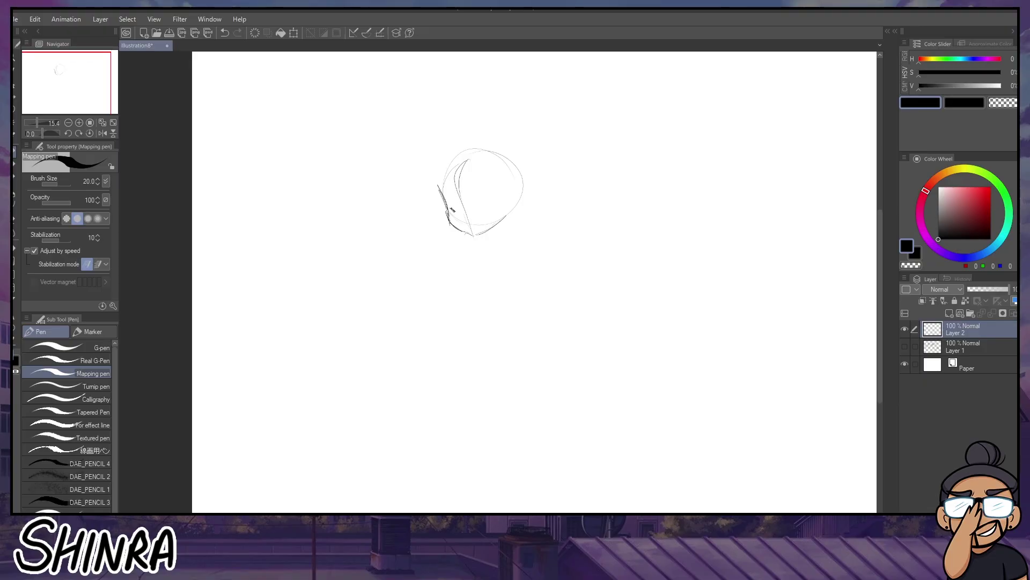
# On the other canvas, try to sketch the brow, eye and cheek contour over the first head circle
pyautogui.moveTo(454, 195)
pyautogui.mouseDown()
pyautogui.moveTo(452, 211)
pyautogui.moveTo(442, 200)
pyautogui.moveTo(450, 204)
pyautogui.mouseUp()
pyautogui.hotkey('ctrl', 'z')
pyautogui.hotkey('ctrl', 'z')
pyautogui.hotkey('ctrl', 'y')
pyautogui.hotkey('ctrl', 'z')
pyautogui.moveTo(449, 191); pyautogui.dragTo(446, 218)
pyautogui.moveTo(436, 184)
pyautogui.mouseDown()
pyautogui.moveTo(451, 226)
pyautogui.moveTo(472, 231)
pyautogui.moveTo(508, 215)
pyautogui.mouseUp()
pyautogui.moveTo(454, 214); pyautogui.dragTo(472, 225)
pyautogui.moveTo(439, 188); pyautogui.dragTo(450, 191)
pyautogui.moveTo(453, 196); pyautogui.dragTo(450, 203)
# Undo the first head sketch until the canvas is clear
pyautogui.hotkey('ctrl', 'z')
pyautogui.hotkey('ctrl', 'z')
pyautogui.hotkey('ctrl', 'z')
pyautogui.hotkey('ctrl', 'z')
pyautogui.hotkey('ctrl', 'z')
pyautogui.hotkey('ctrl', 'z')
pyautogui.hotkey('ctrl', 'z')
pyautogui.hotkey('ctrl', 'z')
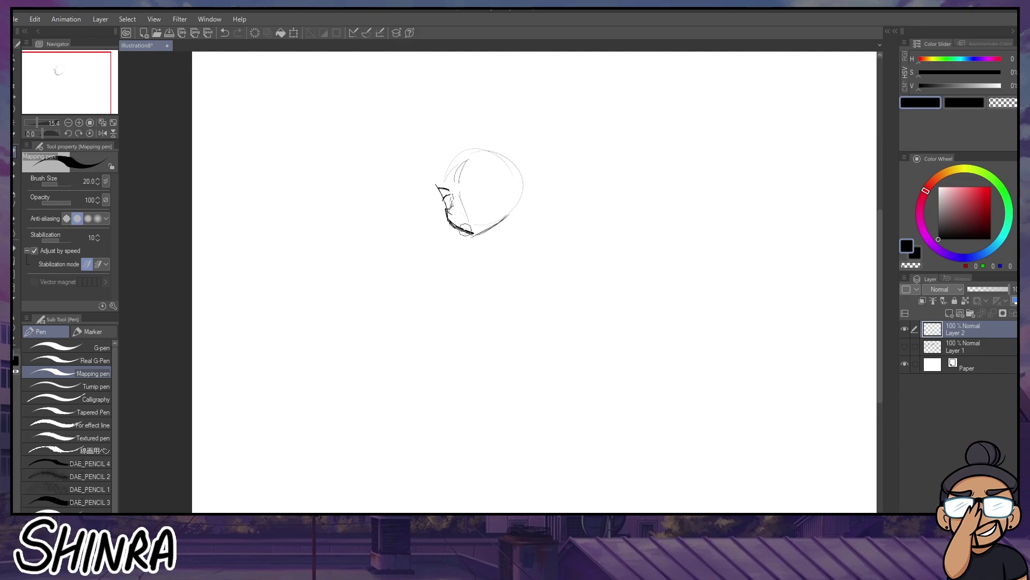
pyautogui.hotkey('ctrl', 'z')
pyautogui.hotkey('ctrl', 'z')
pyautogui.hotkey('ctrl', 'z')
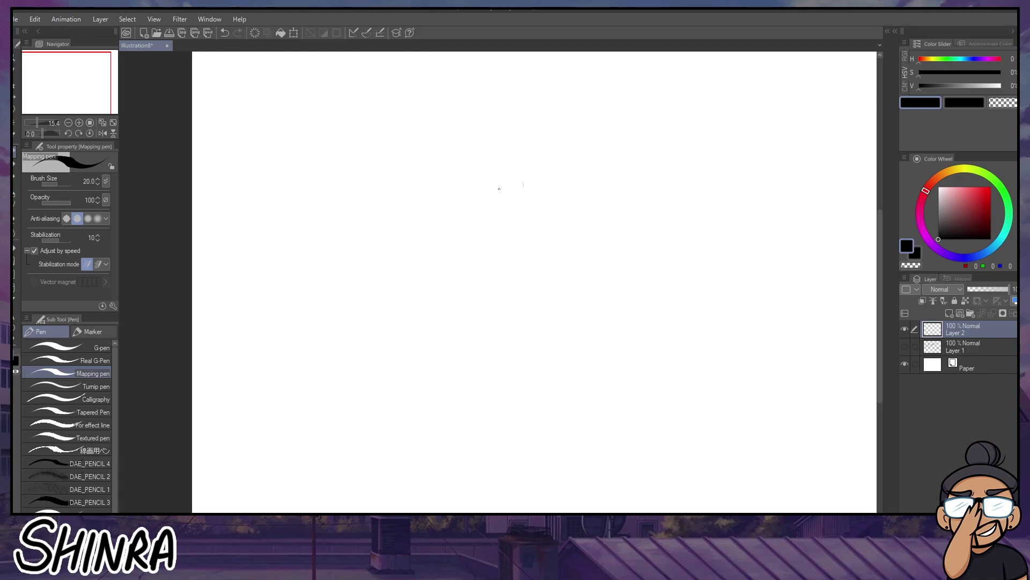
# Sketch a new head with a circle, a curved centre guideline and a pointed jaw in three-quarter view
pyautogui.moveTo(494, 231)
pyautogui.mouseDown()
pyautogui.moveTo(495, 154)
pyautogui.moveTo(543, 188)
pyautogui.mouseUp()
pyautogui.moveTo(493, 167)
pyautogui.mouseDown()
pyautogui.moveTo(490, 221)
pyautogui.moveTo(477, 232)
pyautogui.mouseUp()
pyautogui.moveTo(465, 190)
pyautogui.mouseDown()
pyautogui.moveTo(489, 244)
pyautogui.moveTo(507, 245)
pyautogui.moveTo(536, 221)
pyautogui.mouseUp()
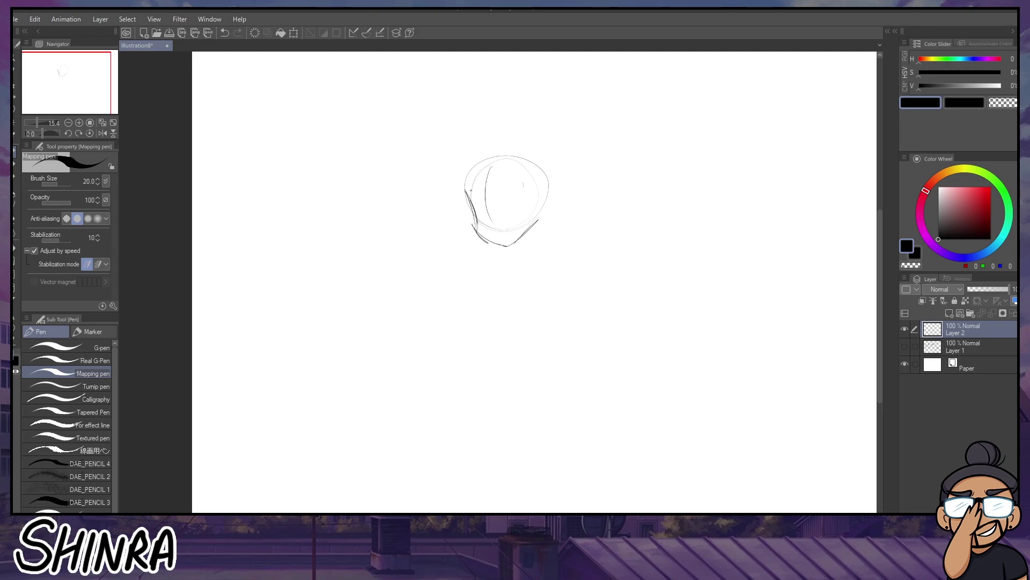
# Sketch the far eye and its upper lash on the new head, undoing the poorly placed strokes
pyautogui.moveTo(480, 185)
pyautogui.mouseDown()
pyautogui.moveTo(470, 202)
pyautogui.moveTo(521, 185)
pyautogui.moveTo(509, 204)
pyautogui.moveTo(475, 206)
pyautogui.moveTo(483, 211)
pyautogui.mouseUp()
pyautogui.hotkey('ctrl', 'z')
pyautogui.hotkey('ctrl', 'z')
pyautogui.moveTo(480, 197)
pyautogui.mouseDown()
pyautogui.moveTo(482, 210)
pyautogui.moveTo(511, 208)
pyautogui.moveTo(503, 187)
pyautogui.mouseUp()
pyautogui.hotkey('ctrl', 'z')
pyautogui.hotkey('ctrl', 'z')
pyautogui.hotkey('ctrl', 'z')
pyautogui.hotkey('ctrl', 'z')
# Sketch the near eye as a small oval under an arched lash, undoing the misplaced strokes
pyautogui.moveTo(509, 201)
pyautogui.mouseDown()
pyautogui.moveTo(511, 190)
pyautogui.moveTo(510, 203)
pyautogui.mouseUp()
pyautogui.hotkey('ctrl', 'z')
pyautogui.hotkey('ctrl', 'z')
pyautogui.hotkey('ctrl', 'z')
pyautogui.hotkey('ctrl', 'z')
pyautogui.hotkey('ctrl', 'z')
pyautogui.hotkey('ctrl', 'z')
# Work on the area between the far eye and the nose, undoing the unwanted lines
pyautogui.moveTo(487, 209); pyautogui.dragTo(485, 218)
pyautogui.moveTo(493, 190); pyautogui.dragTo(488, 217)
pyautogui.hotkey('ctrl', 'z')
pyautogui.hotkey('ctrl', 'z')
pyautogui.hotkey('ctrl', 'z')
pyautogui.hotkey('ctrl', 'z')
# Lasso the upper head with both eyes and shift it slightly toward the far side, then deselect it
pyautogui.click(502, 217)
pyautogui.press('m')
pyautogui.moveTo(457, 183)
pyautogui.mouseDown()
pyautogui.moveTo(463, 220)
pyautogui.moveTo(491, 222)
pyautogui.moveTo(533, 150)
pyautogui.moveTo(443, 175)
pyautogui.mouseUp()
pyautogui.hotkey('ctrl', 't')
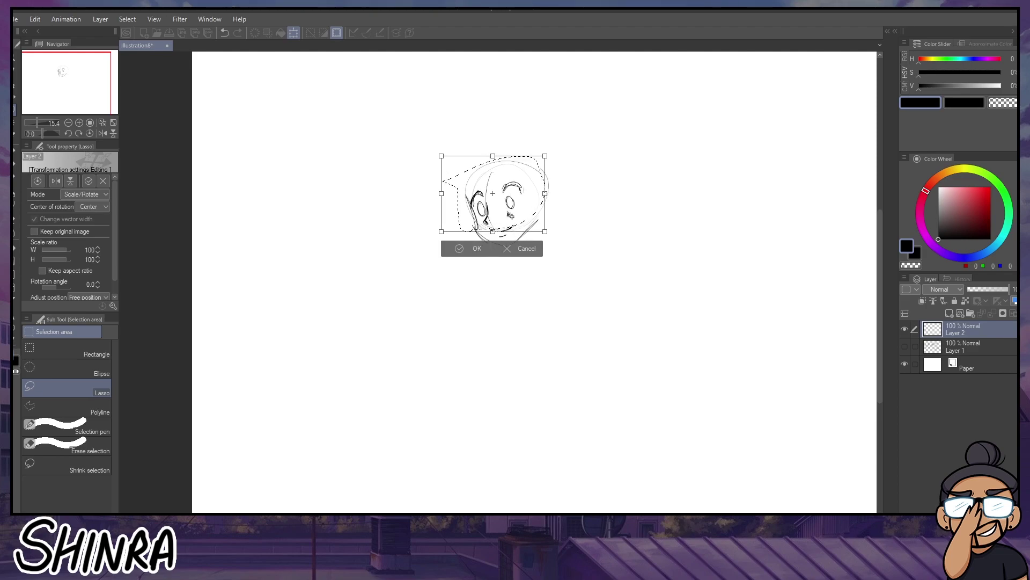
pyautogui.click(475, 248)
pyautogui.hotkey('ctrl', 'd')
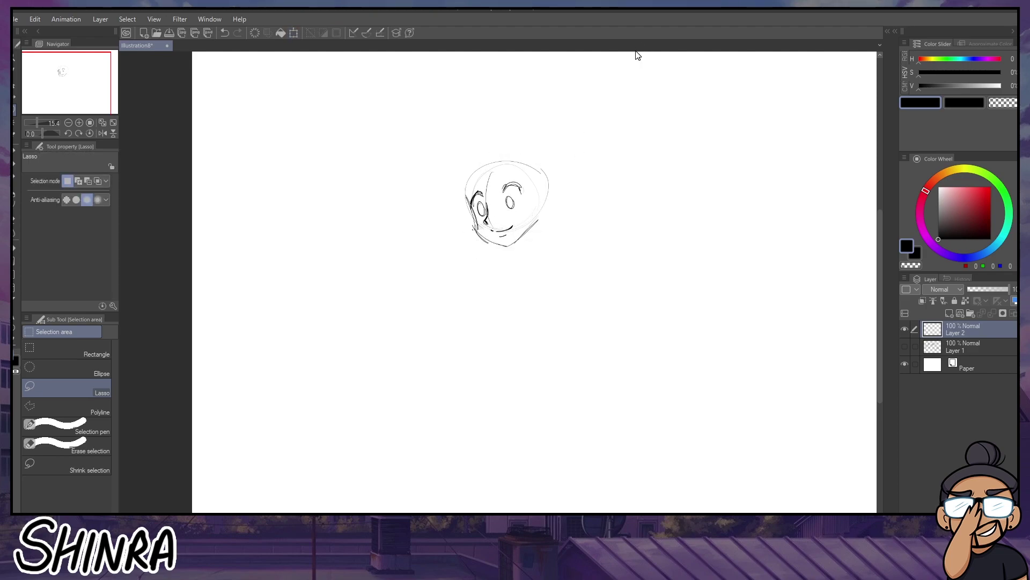
pyautogui.hotkey('ctrl', 'shift', 'd')
pyautogui.click(532, 248)
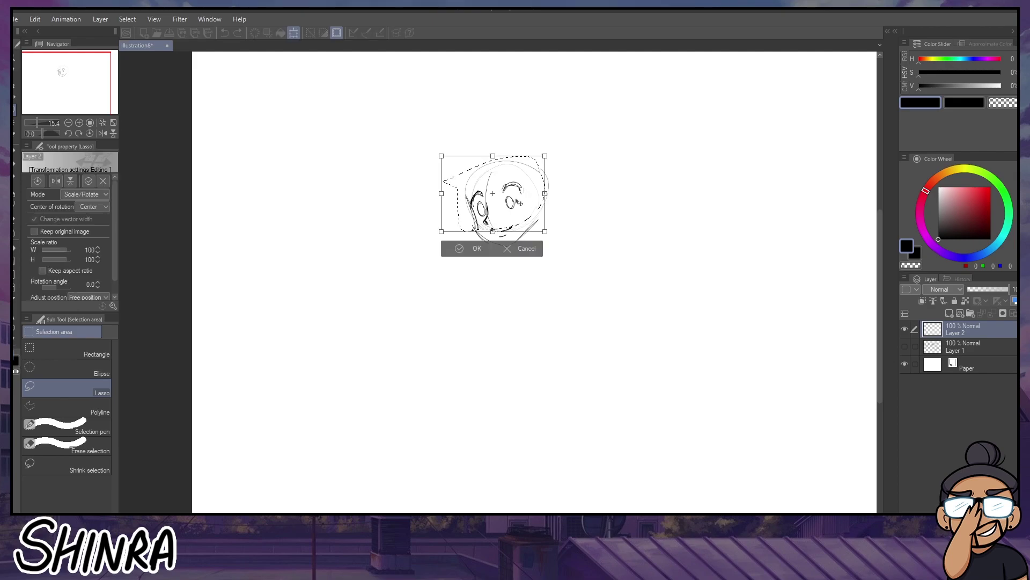
pyautogui.moveTo(516, 201); pyautogui.dragTo(518, 201)
pyautogui.click(472, 248)
pyautogui.hotkey('ctrl', 'd')
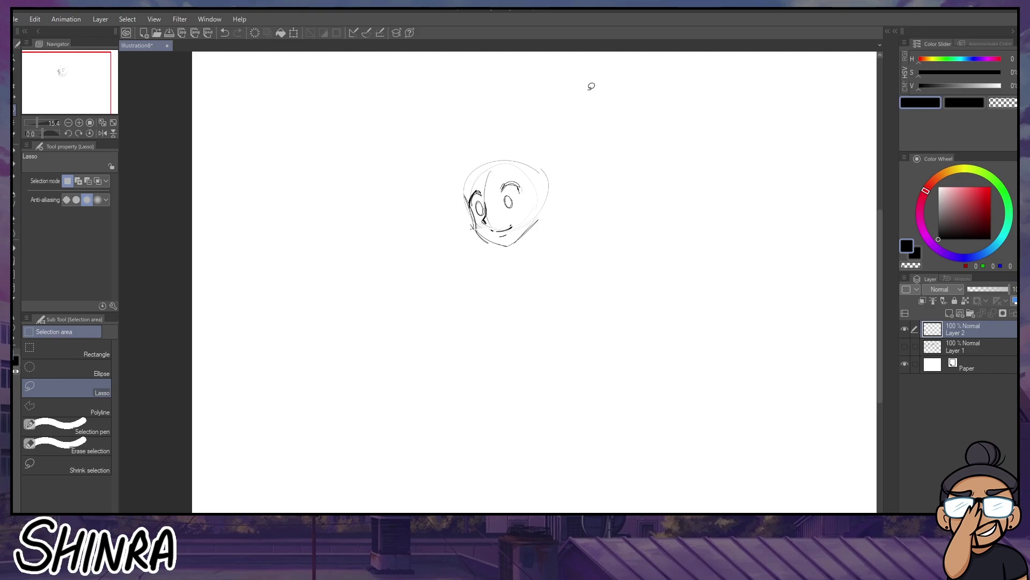
# Redraw the irises and add pupils to both eyes using the Mapping pen
pyautogui.click(15, 157)
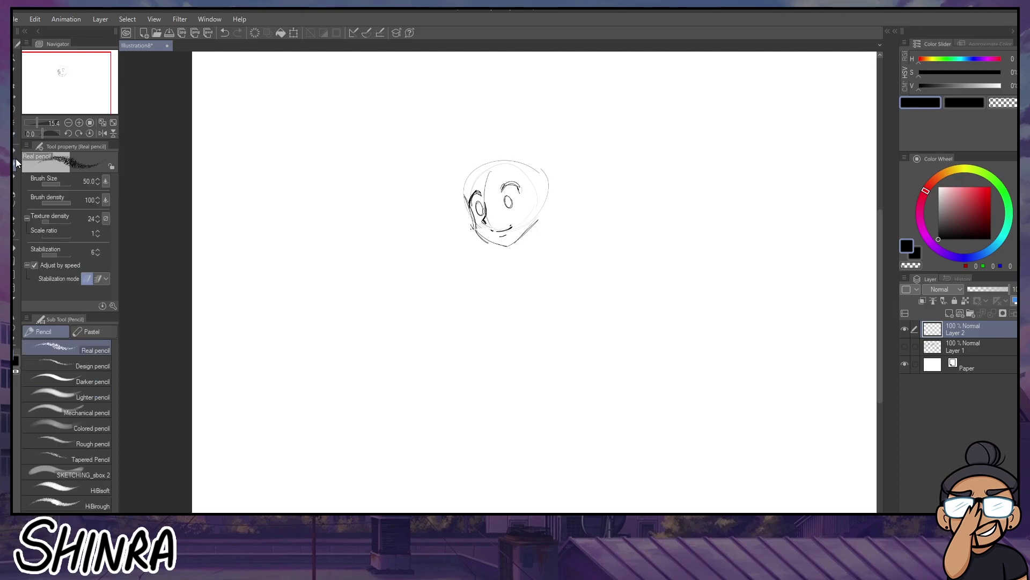
pyautogui.moveTo(511, 201); pyautogui.dragTo(507, 196)
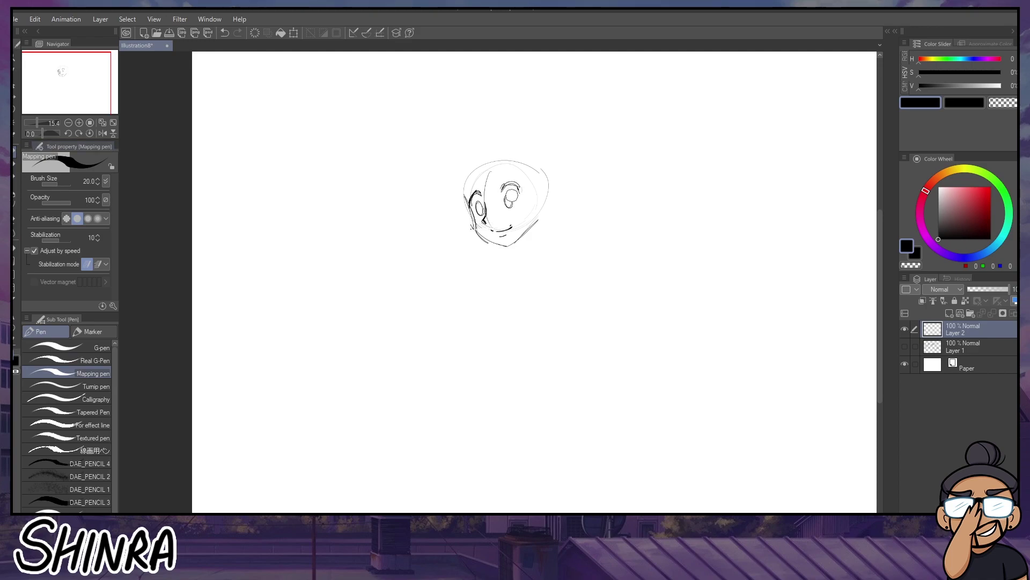
pyautogui.hotkey('ctrl', 'z')
pyautogui.moveTo(507, 195)
pyautogui.mouseDown()
pyautogui.moveTo(512, 204)
pyautogui.moveTo(507, 195)
pyautogui.moveTo(480, 214)
pyautogui.mouseUp()
# Redraw the cheek and jaw outline down to a slightly lower chin
pyautogui.moveTo(469, 211)
pyautogui.mouseDown()
pyautogui.moveTo(499, 244)
pyautogui.moveTo(523, 239)
pyautogui.mouseUp()
pyautogui.hotkey('ctrl', 'z')
pyautogui.hotkey('ctrl', 'z')
pyautogui.hotkey('ctrl', 'z')
pyautogui.moveTo(474, 222)
pyautogui.mouseDown()
pyautogui.moveTo(503, 248)
pyautogui.moveTo(541, 225)
pyautogui.mouseUp()
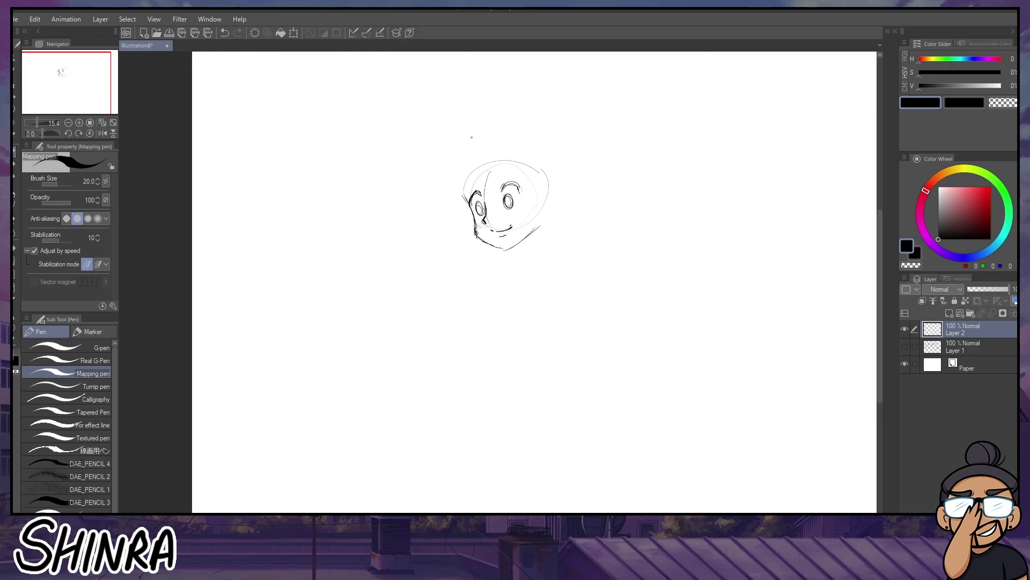
# Sketch pointed bangs across the forehead and a long hair strand down the near side of the face
pyautogui.moveTo(475, 178); pyautogui.dragTo(503, 208)
pyautogui.moveTo(483, 180); pyautogui.dragTo(525, 194)
pyautogui.hotkey('ctrl', 'z')
pyautogui.moveTo(487, 184); pyautogui.dragTo(516, 191)
pyautogui.hotkey('ctrl', 'z')
pyautogui.hotkey('ctrl', 'z')
pyautogui.moveTo(519, 187); pyautogui.dragTo(519, 261)
pyautogui.moveTo(523, 169)
pyautogui.mouseDown()
pyautogui.moveTo(540, 197)
pyautogui.moveTo(520, 259)
pyautogui.mouseUp()
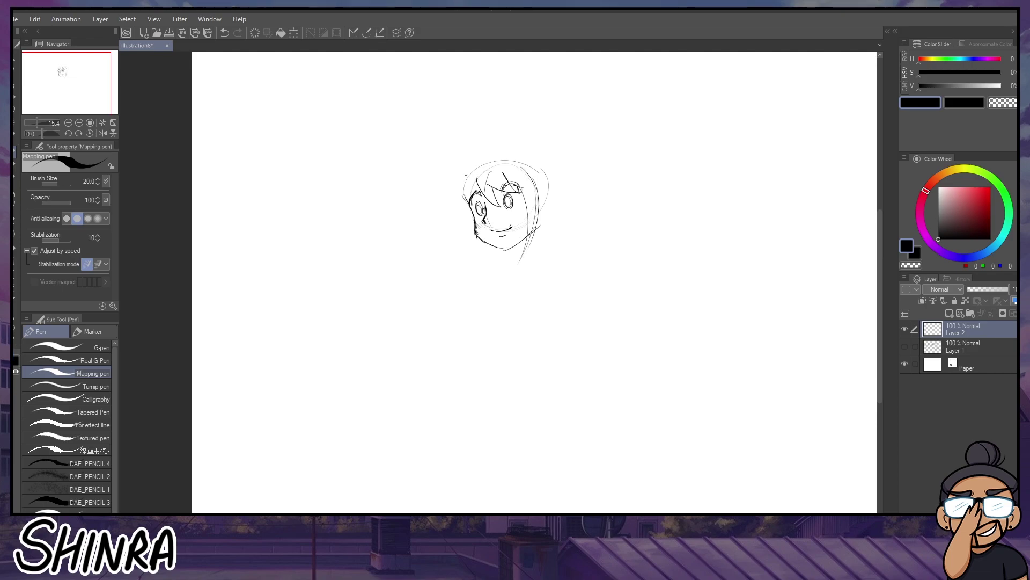
# Sketch light hair strands and a flyaway tuft outside the far side of the head
pyautogui.moveTo(442, 195)
pyautogui.mouseDown()
pyautogui.moveTo(457, 167)
pyautogui.moveTo(455, 209)
pyautogui.moveTo(475, 232)
pyautogui.moveTo(456, 215)
pyautogui.mouseUp()
pyautogui.hotkey('ctrl', 'z')
pyautogui.moveTo(457, 178)
pyautogui.mouseDown()
pyautogui.moveTo(429, 183)
pyautogui.moveTo(462, 165)
pyautogui.mouseUp()
pyautogui.moveTo(454, 169)
pyautogui.mouseDown()
pyautogui.moveTo(462, 164)
pyautogui.moveTo(441, 189)
pyautogui.moveTo(449, 182)
pyautogui.mouseUp()
pyautogui.moveTo(467, 231); pyautogui.dragTo(456, 200)
pyautogui.moveTo(472, 186); pyautogui.dragTo(464, 197)
# Lasso the far eye and nose, nudge them slightly with a transform, and deselect them
pyautogui.press('m')
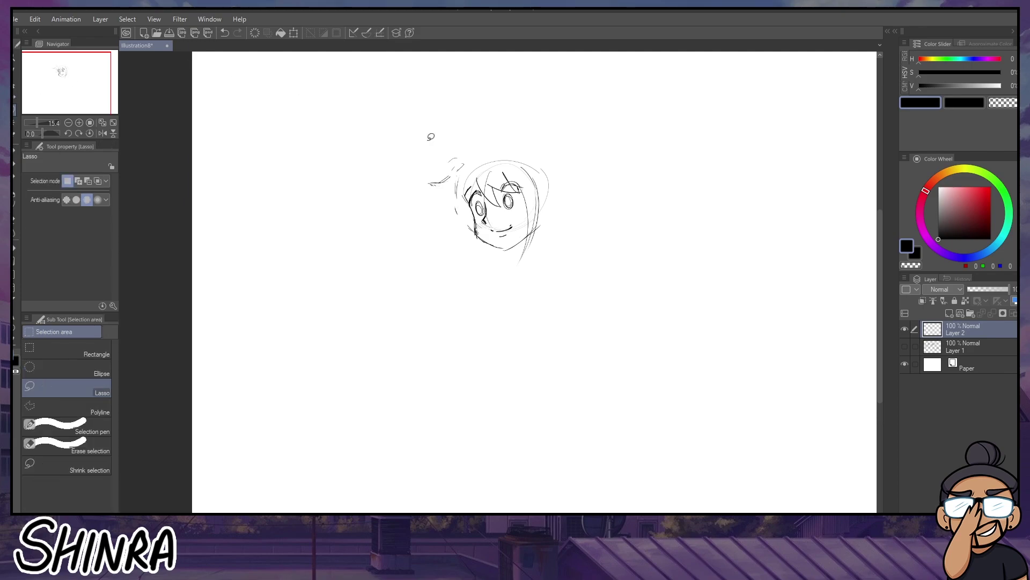
pyautogui.moveTo(485, 197)
pyautogui.mouseDown()
pyautogui.moveTo(483, 222)
pyautogui.moveTo(486, 198)
pyautogui.mouseUp()
pyautogui.click(527, 245)
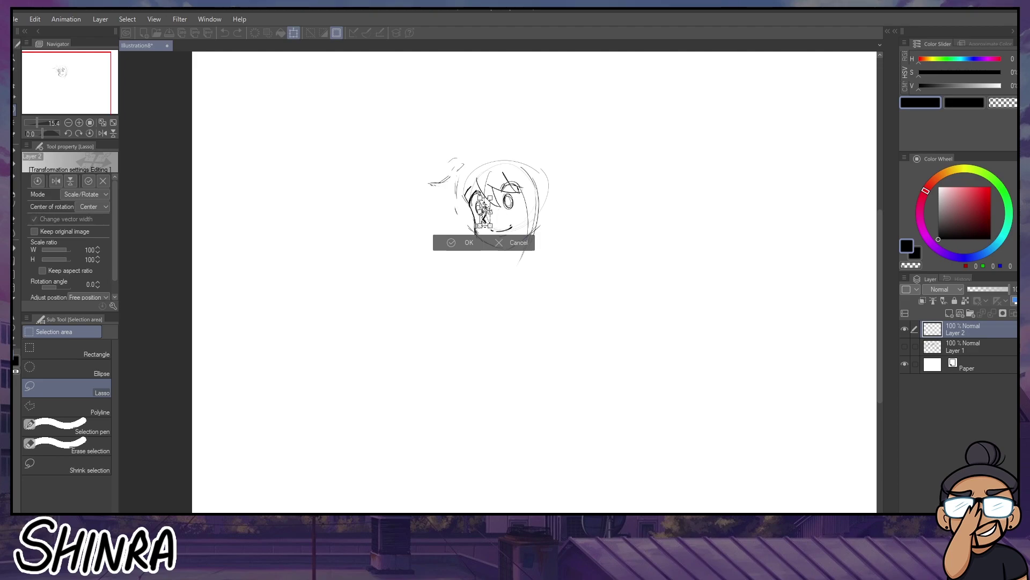
pyautogui.moveTo(483, 225); pyautogui.dragTo(483, 223)
pyautogui.click(467, 243)
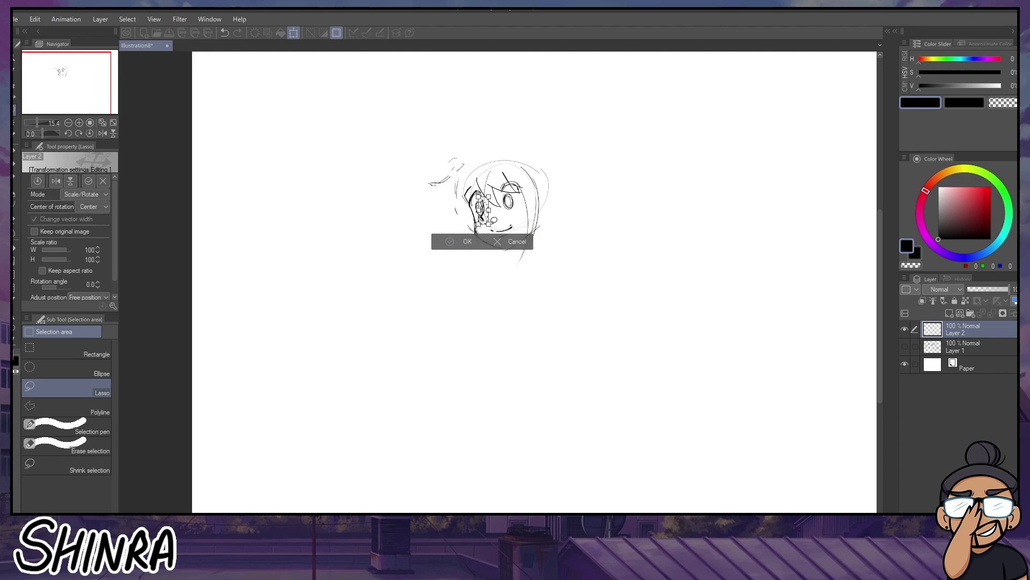
pyautogui.click(581, 200)
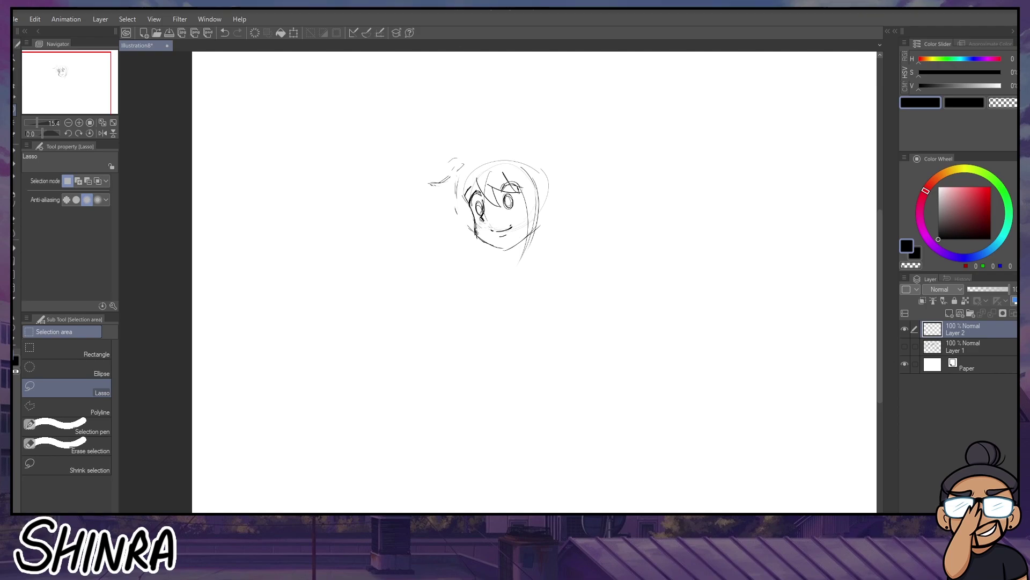
# Sketch a round doodle character with angry brows, eyes and a jagged moustache beside the head
pyautogui.press('p')
pyautogui.moveTo(703, 184)
pyautogui.mouseDown()
pyautogui.moveTo(750, 222)
pyautogui.moveTo(694, 175)
pyautogui.moveTo(668, 251)
pyautogui.moveTo(742, 186)
pyautogui.mouseUp()
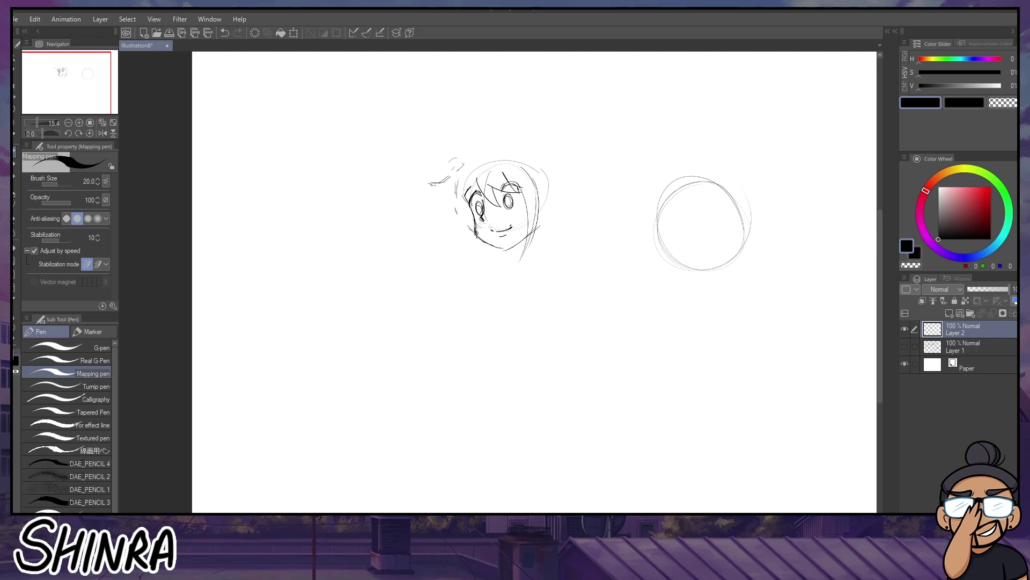
pyautogui.moveTo(688, 223)
pyautogui.mouseDown()
pyautogui.moveTo(660, 211)
pyautogui.moveTo(692, 228)
pyautogui.moveTo(670, 234)
pyautogui.moveTo(686, 232)
pyautogui.mouseUp()
pyautogui.moveTo(750, 199)
pyautogui.mouseDown()
pyautogui.moveTo(713, 222)
pyautogui.moveTo(736, 224)
pyautogui.moveTo(730, 262)
pyautogui.moveTo(662, 254)
pyautogui.moveTo(688, 266)
pyautogui.moveTo(692, 251)
pyautogui.moveTo(757, 261)
pyautogui.moveTo(733, 247)
pyautogui.mouseUp()
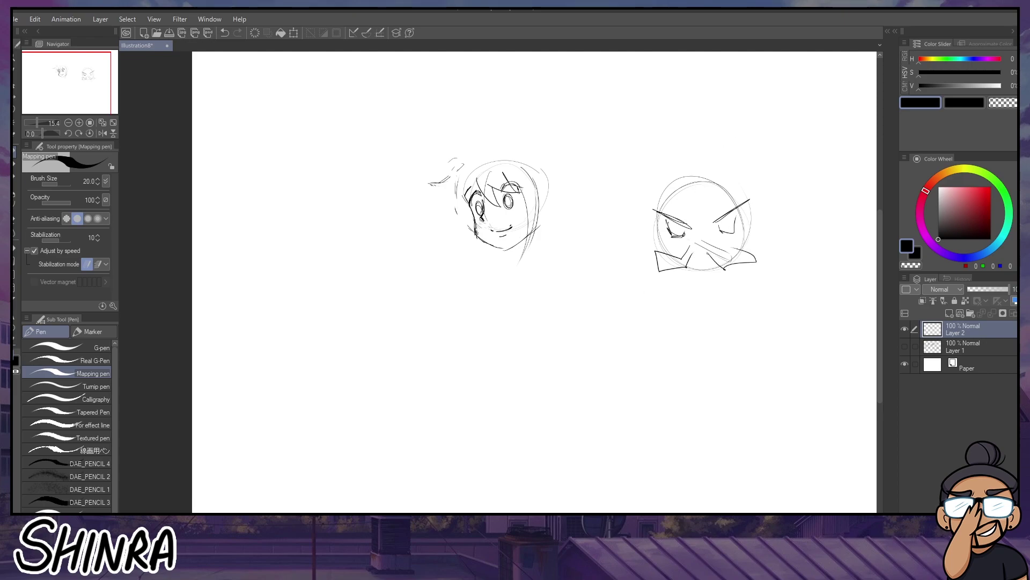
# Sketch a chain leading from the round doodle to a square sign on a post
pyautogui.moveTo(654, 242)
pyautogui.mouseDown()
pyautogui.moveTo(637, 281)
pyautogui.moveTo(649, 266)
pyautogui.moveTo(624, 281)
pyautogui.moveTo(633, 266)
pyautogui.moveTo(614, 290)
pyautogui.moveTo(617, 276)
pyautogui.moveTo(607, 293)
pyautogui.moveTo(632, 301)
pyautogui.mouseUp()
pyautogui.moveTo(546, 307)
pyautogui.mouseDown()
pyautogui.moveTo(545, 367)
pyautogui.moveTo(550, 305)
pyautogui.moveTo(580, 331)
pyautogui.moveTo(612, 311)
pyautogui.mouseUp()
pyautogui.moveTo(617, 309)
pyautogui.mouseDown()
pyautogui.moveTo(620, 344)
pyautogui.moveTo(547, 371)
pyautogui.mouseUp()
pyautogui.moveTo(569, 328); pyautogui.dragTo(577, 328)
pyautogui.moveTo(567, 375); pyautogui.dragTo(578, 467)
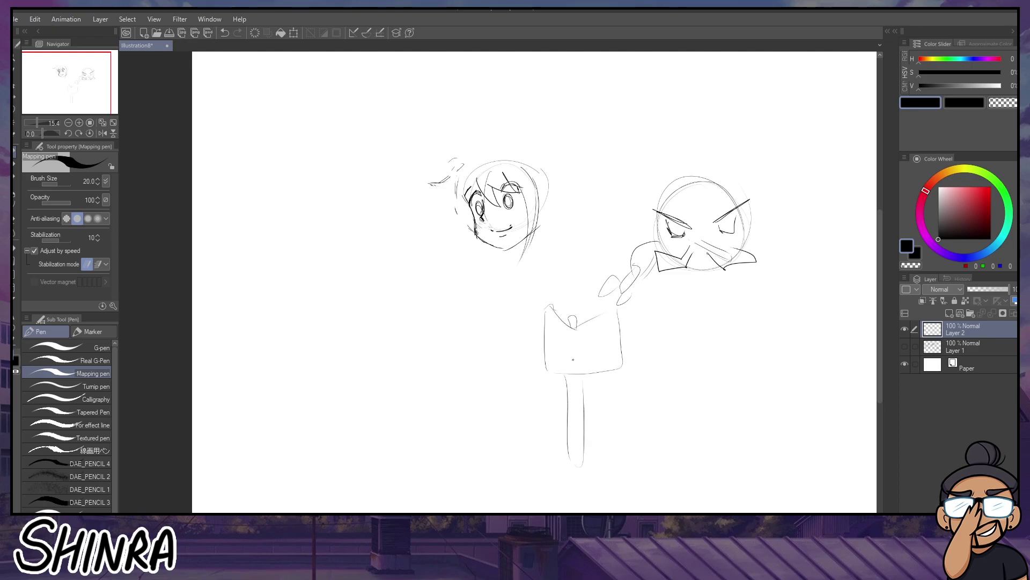
# Clear away the round doodle, its chain and the sign post
pyautogui.moveTo(538, 303); pyautogui.dragTo(547, 368)
pyautogui.moveTo(560, 284); pyautogui.dragTo(564, 473)
pyautogui.moveTo(572, 388)
pyautogui.mouseDown()
pyautogui.moveTo(586, 424)
pyautogui.moveTo(567, 312)
pyautogui.moveTo(579, 313)
pyautogui.moveTo(604, 412)
pyautogui.moveTo(635, 277)
pyautogui.moveTo(692, 145)
pyautogui.moveTo(640, 284)
pyautogui.moveTo(692, 150)
pyautogui.moveTo(656, 306)
pyautogui.moveTo(693, 249)
pyautogui.moveTo(726, 137)
pyautogui.moveTo(678, 335)
pyautogui.moveTo(720, 185)
pyautogui.moveTo(743, 204)
pyautogui.moveTo(747, 317)
pyautogui.moveTo(685, 257)
pyautogui.moveTo(669, 292)
pyautogui.mouseUp()
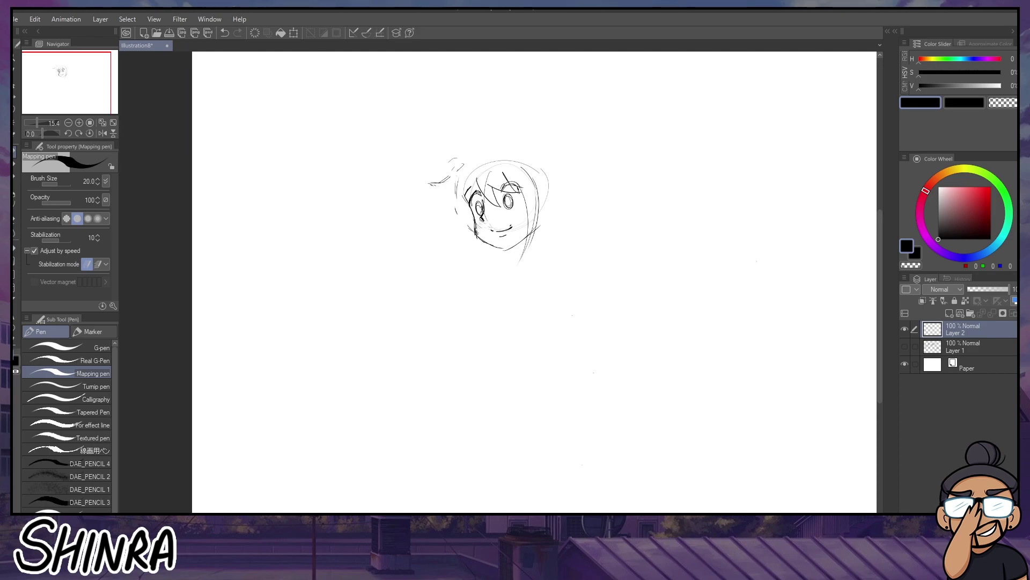
# Clean up the nose and darken the flyaway hair tuft beside the head
pyautogui.moveTo(482, 219); pyautogui.dragTo(482, 212)
pyautogui.hotkey('ctrl', 'z')
pyautogui.hotkey('ctrl', 'y')
pyautogui.moveTo(438, 182)
pyautogui.mouseDown()
pyautogui.moveTo(426, 184)
pyautogui.moveTo(443, 190)
pyautogui.moveTo(436, 182)
pyautogui.moveTo(446, 181)
pyautogui.mouseUp()
pyautogui.moveTo(472, 149)
pyautogui.mouseDown()
pyautogui.moveTo(454, 159)
pyautogui.moveTo(455, 199)
pyautogui.moveTo(477, 229)
pyautogui.mouseUp()
pyautogui.moveTo(455, 179); pyautogui.dragTo(473, 227)
pyautogui.hotkey('ctrl', 'z')
pyautogui.hotkey('ctrl', 'z')
pyautogui.hotkey('ctrl', 'z')
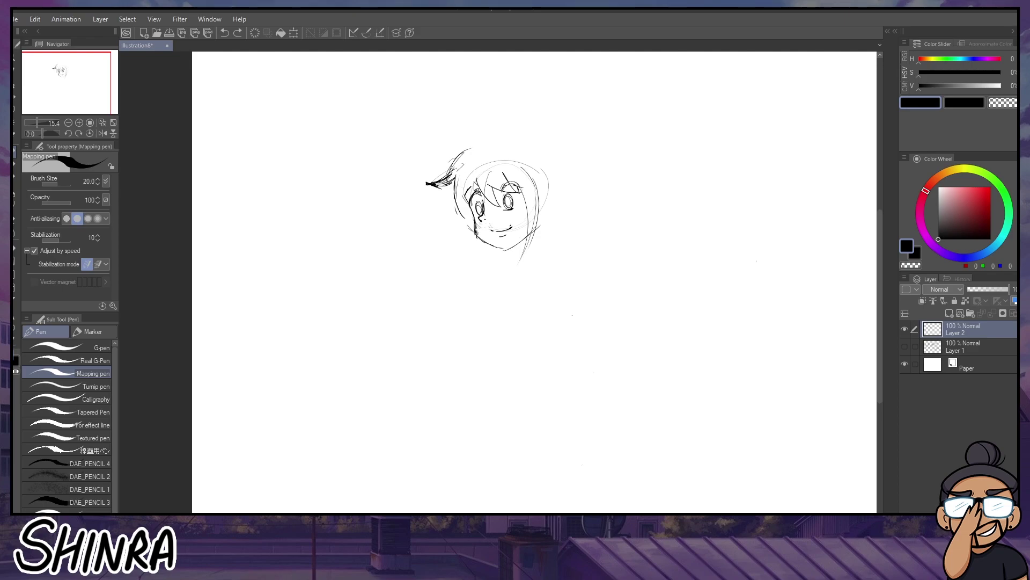
# Sketch hair strands framing the far cheek and eye, undoing and redrawing the ones that do not fit
pyautogui.moveTo(455, 216); pyautogui.dragTo(476, 235)
pyautogui.moveTo(450, 198); pyautogui.dragTo(460, 224)
pyautogui.moveTo(456, 173)
pyautogui.mouseDown()
pyautogui.moveTo(451, 197)
pyautogui.moveTo(467, 229)
pyautogui.moveTo(472, 223)
pyautogui.mouseUp()
pyautogui.hotkey('ctrl', 'z')
pyautogui.moveTo(466, 170)
pyautogui.mouseDown()
pyautogui.moveTo(471, 214)
pyautogui.moveTo(458, 226)
pyautogui.mouseUp()
pyautogui.moveTo(452, 190)
pyautogui.mouseDown()
pyautogui.moveTo(471, 237)
pyautogui.moveTo(453, 189)
pyautogui.moveTo(458, 209)
pyautogui.mouseUp()
pyautogui.hotkey('ctrl', 'z')
pyautogui.moveTo(468, 168)
pyautogui.mouseDown()
pyautogui.moveTo(470, 216)
pyautogui.moveTo(474, 192)
pyautogui.moveTo(462, 207)
pyautogui.mouseUp()
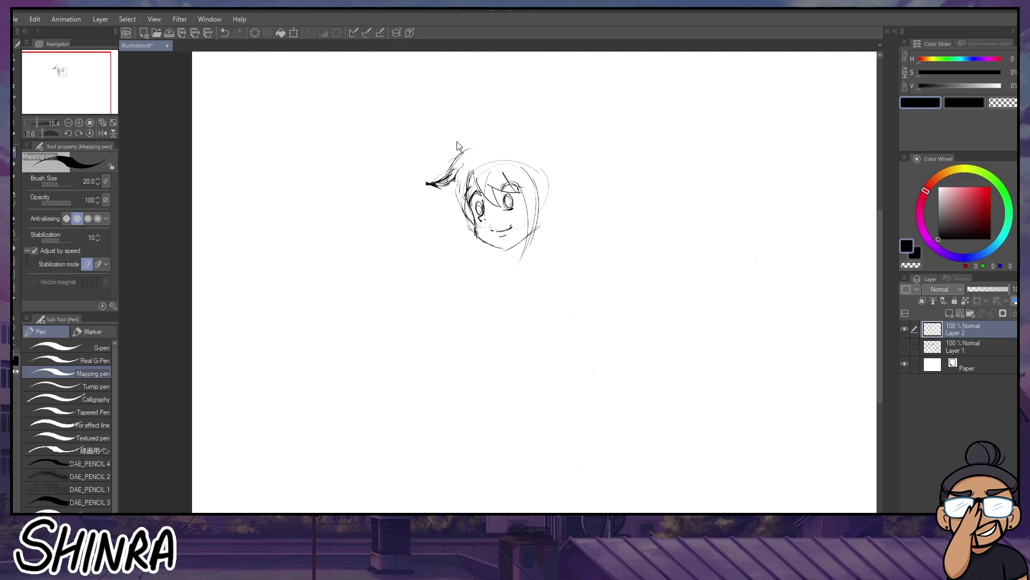
pyautogui.hotkey('ctrl', 'z')
pyautogui.moveTo(466, 224)
pyautogui.mouseDown()
pyautogui.moveTo(457, 177)
pyautogui.moveTo(457, 192)
pyautogui.mouseUp()
pyautogui.hotkey('ctrl', 'z')
pyautogui.moveTo(478, 218); pyautogui.dragTo(483, 229)
# Lasso the far side of the face with the flyaway hair tuft, nudge it slightly outward and clear the selection
pyautogui.press('m')
pyautogui.moveTo(423, 160)
pyautogui.mouseDown()
pyautogui.moveTo(454, 245)
pyautogui.moveTo(480, 251)
pyautogui.moveTo(478, 221)
pyautogui.moveTo(432, 160)
pyautogui.mouseUp()
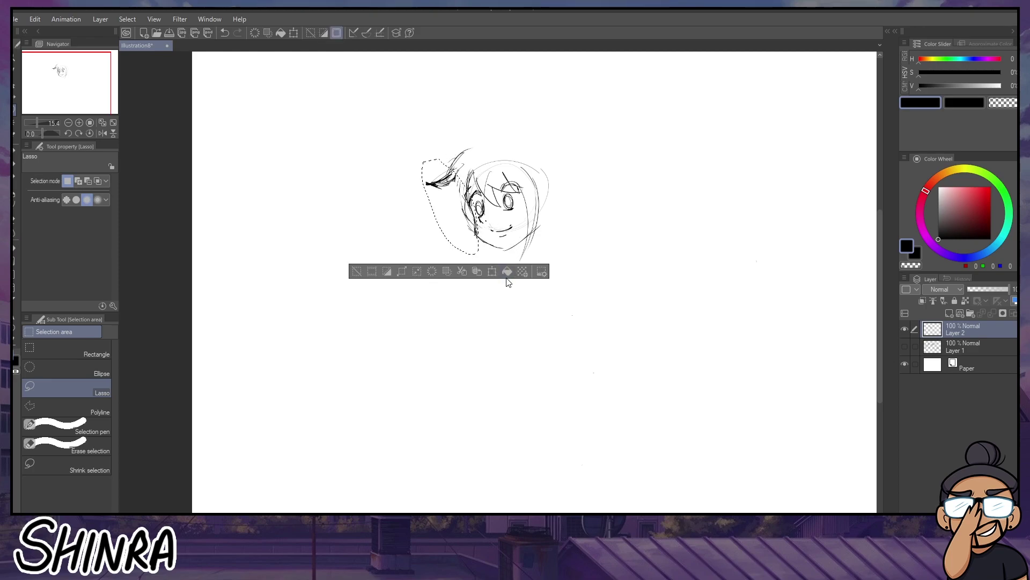
pyautogui.click(492, 271)
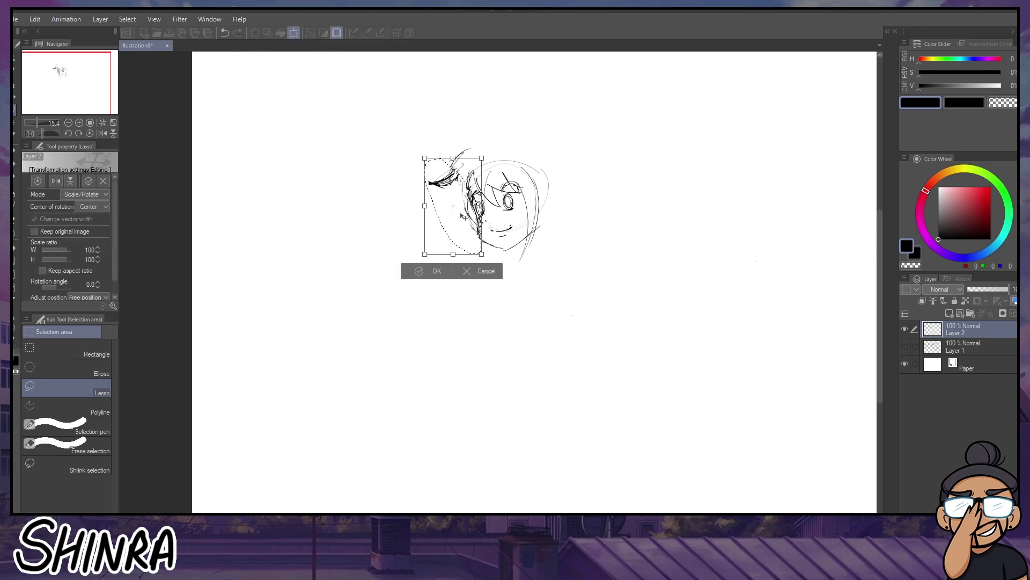
pyautogui.moveTo(472, 229); pyautogui.dragTo(470, 230)
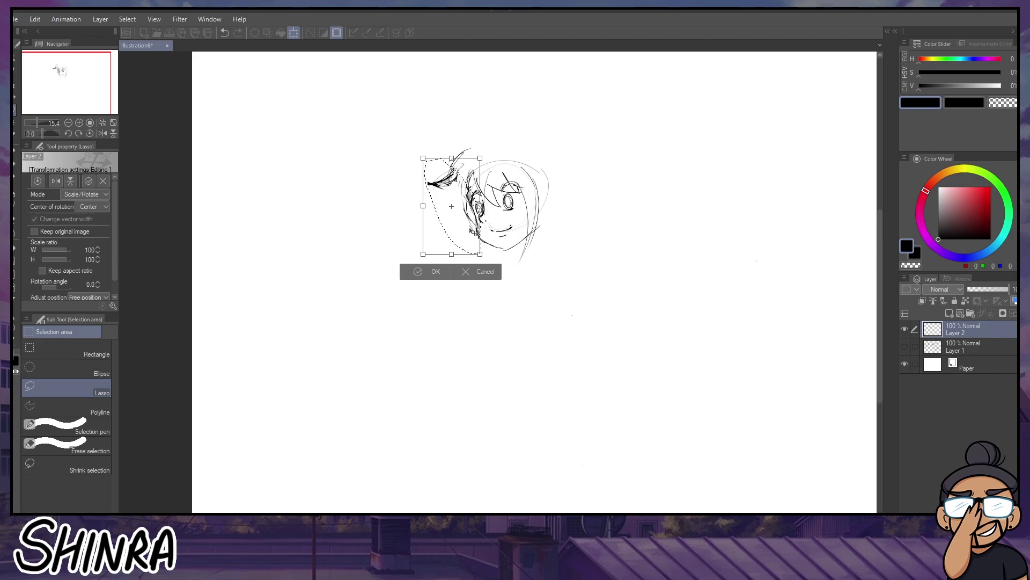
pyautogui.click(436, 271)
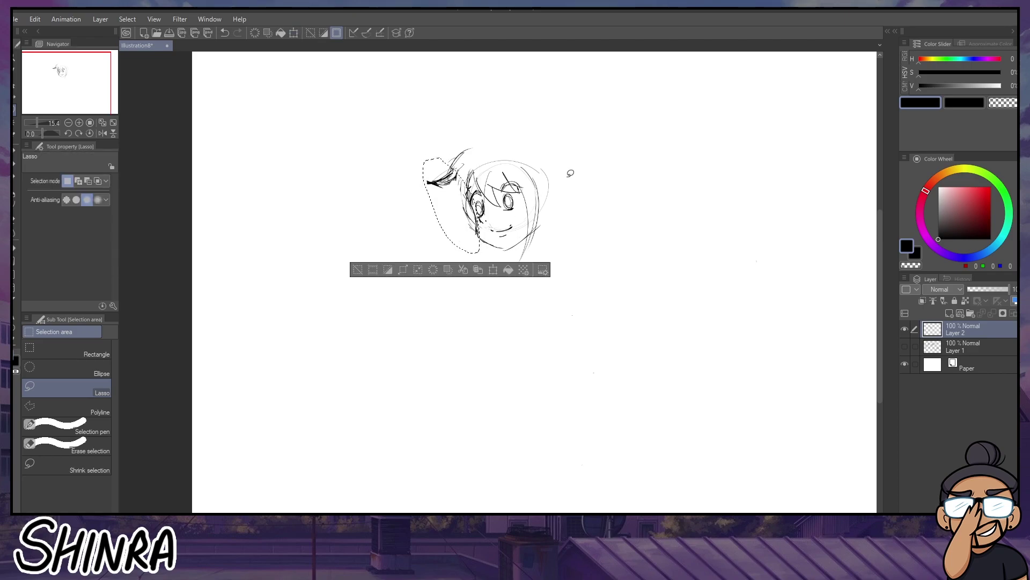
pyautogui.hotkey('ctrl', 'd')
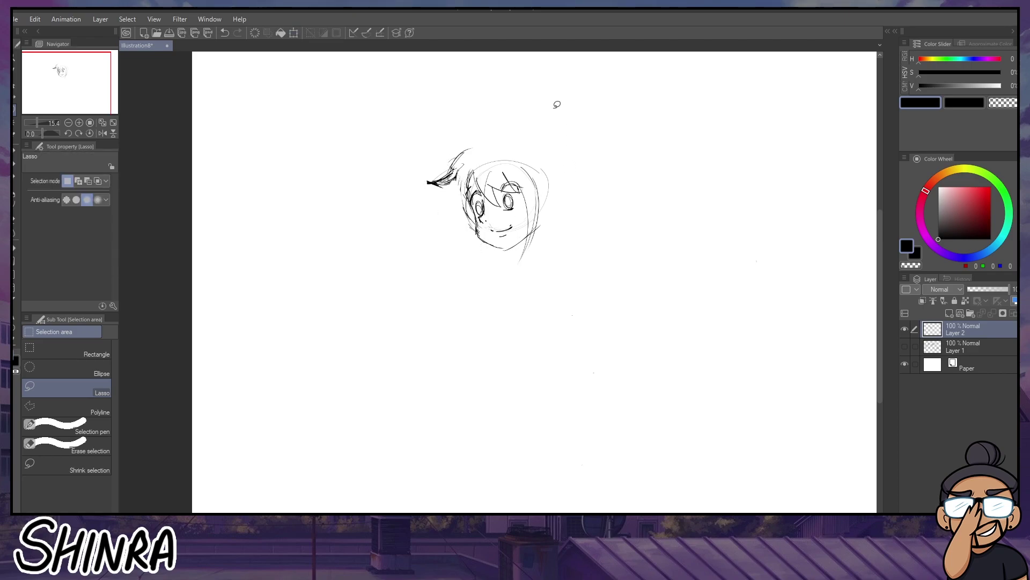
# Erase the near jawline at the chin and shift the lassoed near eye slightly toward the nose
pyautogui.moveTo(503, 244); pyautogui.dragTo(518, 241)
pyautogui.click(16, 152)
pyautogui.click(15, 110)
pyautogui.moveTo(505, 182)
pyautogui.mouseDown()
pyautogui.moveTo(497, 203)
pyautogui.moveTo(510, 172)
pyautogui.moveTo(511, 199)
pyautogui.mouseUp()
pyautogui.click(548, 232)
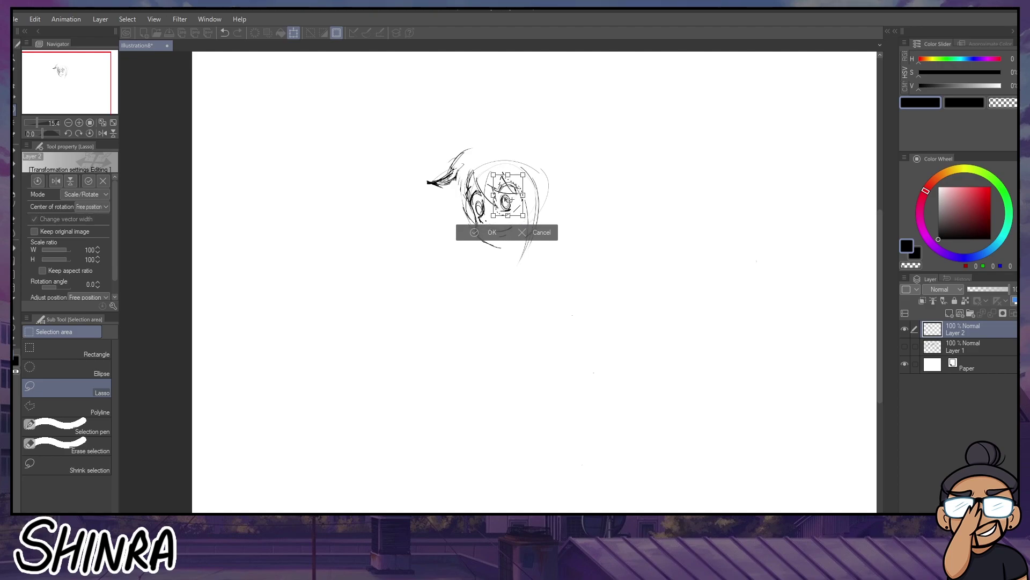
pyautogui.click(475, 232)
pyautogui.hotkey('ctrl', 'd')
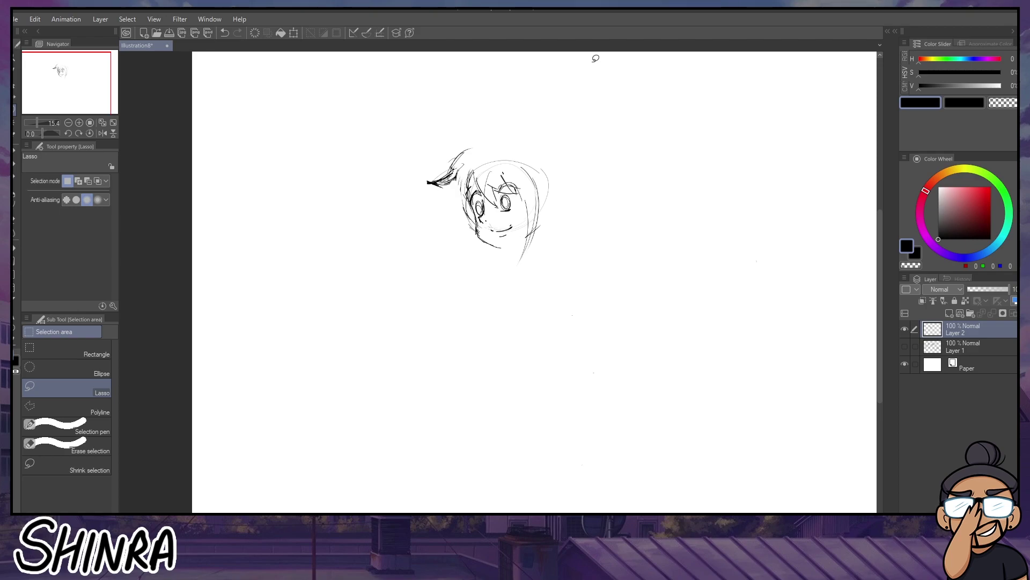
# Lasso the mouth and start a Scale/Rotate transform on it
pyautogui.moveTo(497, 220)
pyautogui.mouseDown()
pyautogui.moveTo(491, 232)
pyautogui.moveTo(520, 230)
pyautogui.mouseUp()
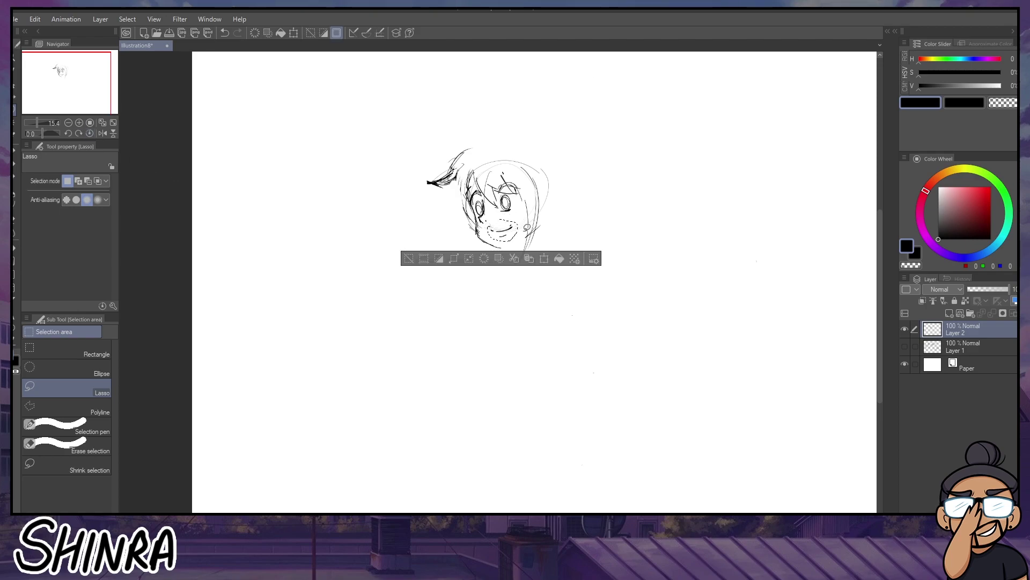
pyautogui.click(543, 258)
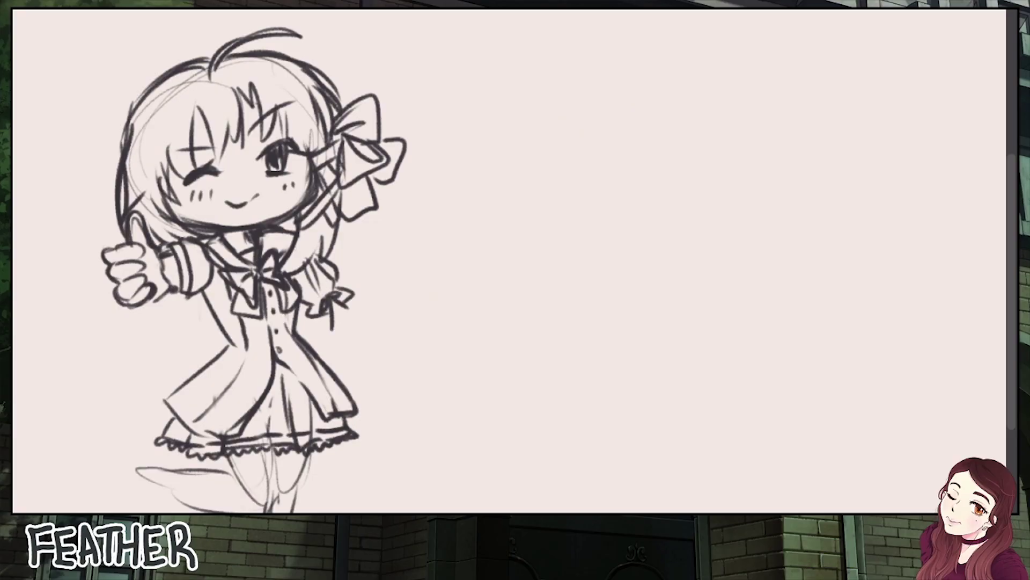
# Clean up the dark lines at the chibi girl's neck and outline the foot of her raised leg
pyautogui.moveTo(259, 231)
pyautogui.mouseDown()
pyautogui.moveTo(249, 236)
pyautogui.moveTo(265, 239)
pyautogui.moveTo(254, 237)
pyautogui.moveTo(266, 226)
pyautogui.mouseUp()
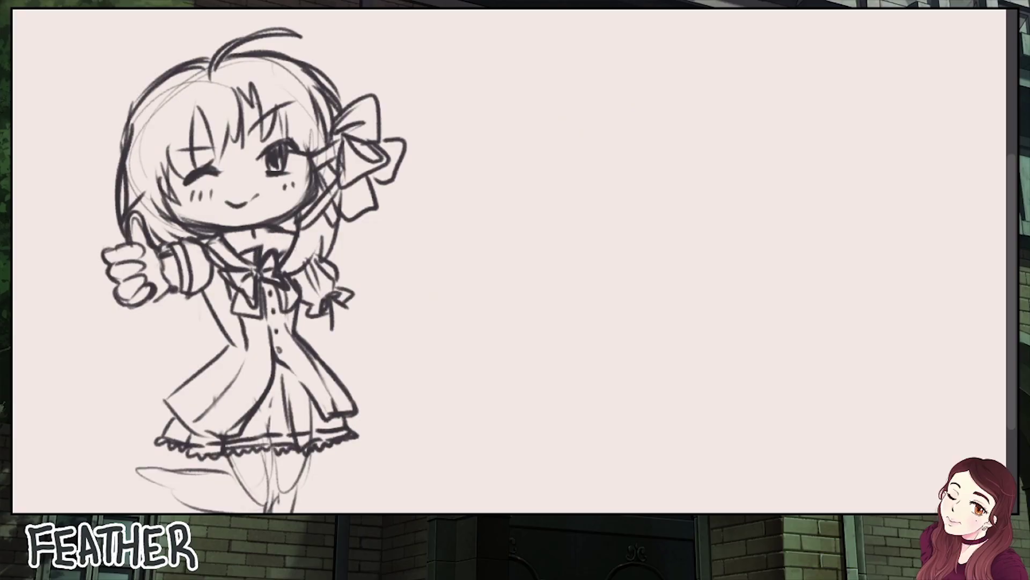
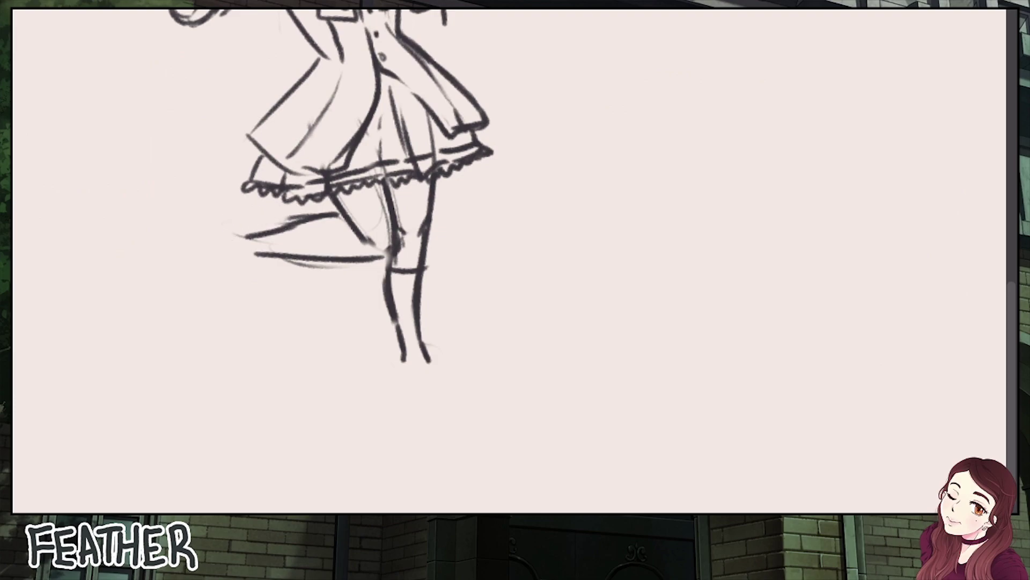
pyautogui.moveTo(251, 234); pyautogui.dragTo(222, 236)
pyautogui.moveTo(218, 250)
pyautogui.mouseDown()
pyautogui.moveTo(235, 285)
pyautogui.moveTo(251, 301)
pyautogui.moveTo(261, 264)
pyautogui.mouseUp()
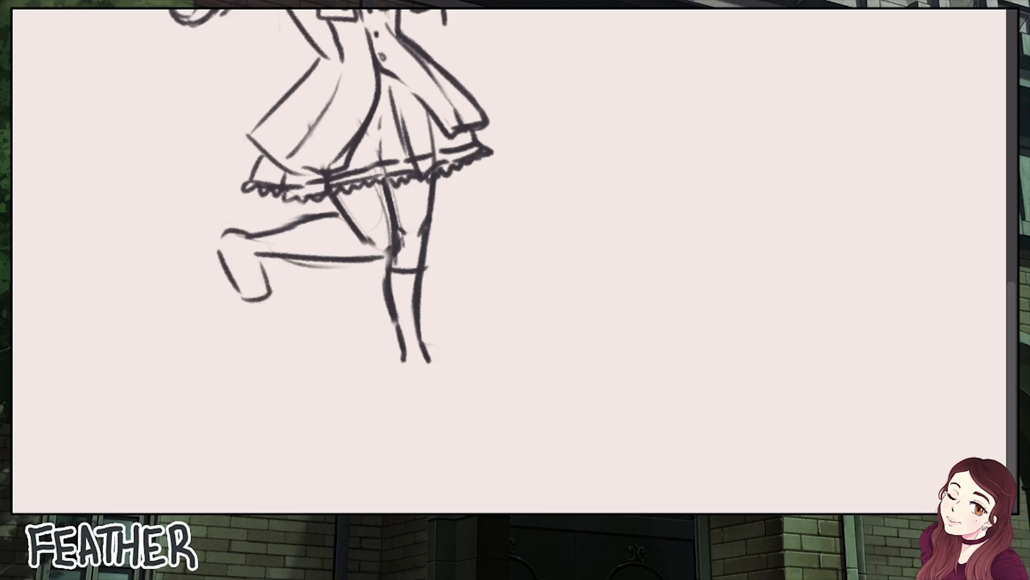
# Sketch a rounded shoe with an ankle strap on the standing leg and tidy that leg's lines
pyautogui.moveTo(418, 353)
pyautogui.mouseDown()
pyautogui.moveTo(426, 376)
pyautogui.moveTo(394, 376)
pyautogui.moveTo(400, 401)
pyautogui.mouseUp()
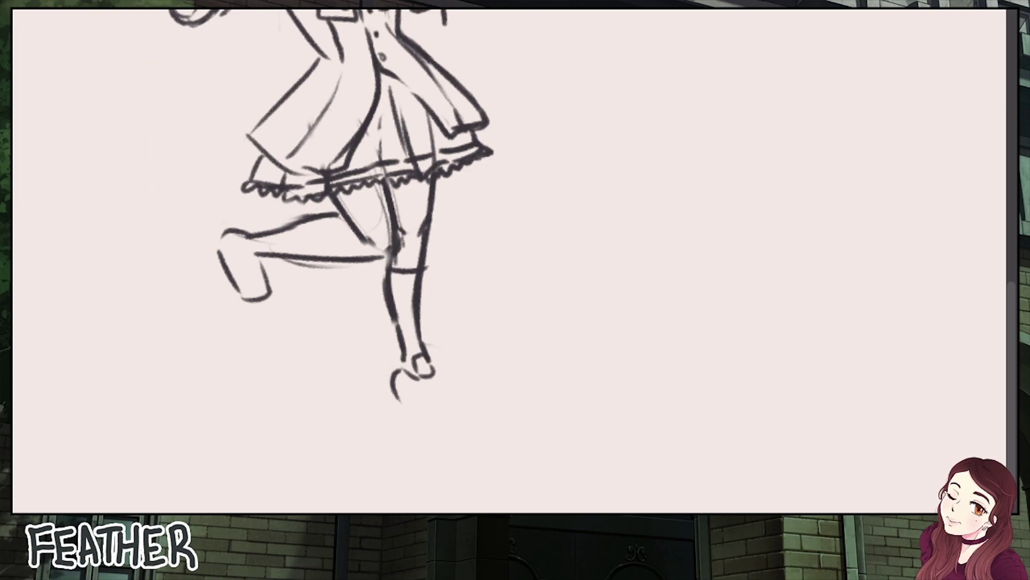
pyautogui.scroll(-3, 421, 372)
pyautogui.moveTo(399, 299); pyautogui.dragTo(411, 291)
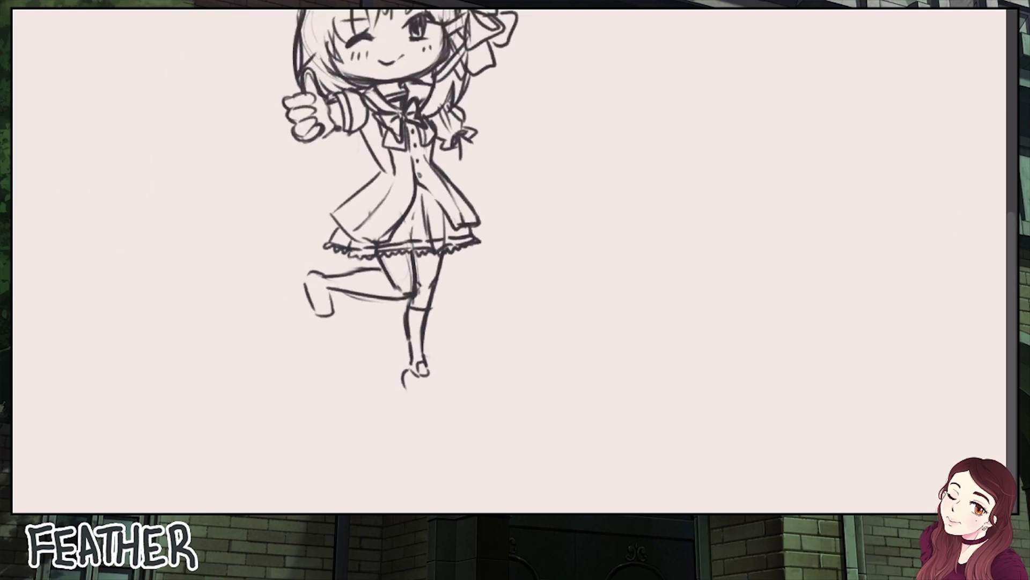
pyautogui.moveTo(422, 253); pyautogui.dragTo(421, 289)
pyautogui.scroll(2, 575, 212)
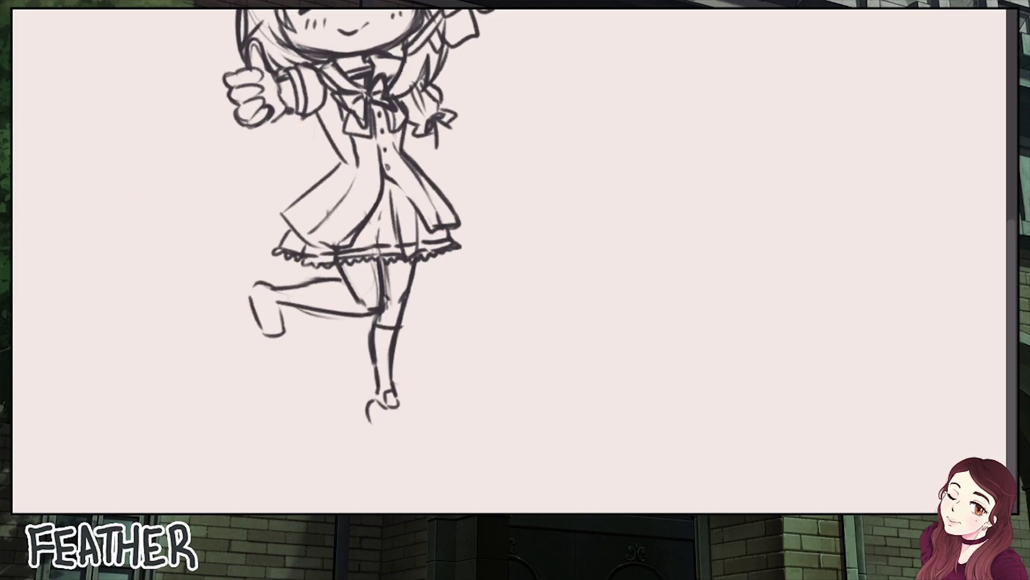
pyautogui.moveTo(381, 329)
pyautogui.mouseDown()
pyautogui.moveTo(380, 387)
pyautogui.moveTo(376, 363)
pyautogui.mouseUp()
pyautogui.moveTo(388, 304); pyautogui.dragTo(383, 319)
pyautogui.moveTo(368, 399)
pyautogui.mouseDown()
pyautogui.moveTo(384, 427)
pyautogui.moveTo(408, 430)
pyautogui.moveTo(416, 413)
pyautogui.moveTo(407, 431)
pyautogui.mouseUp()
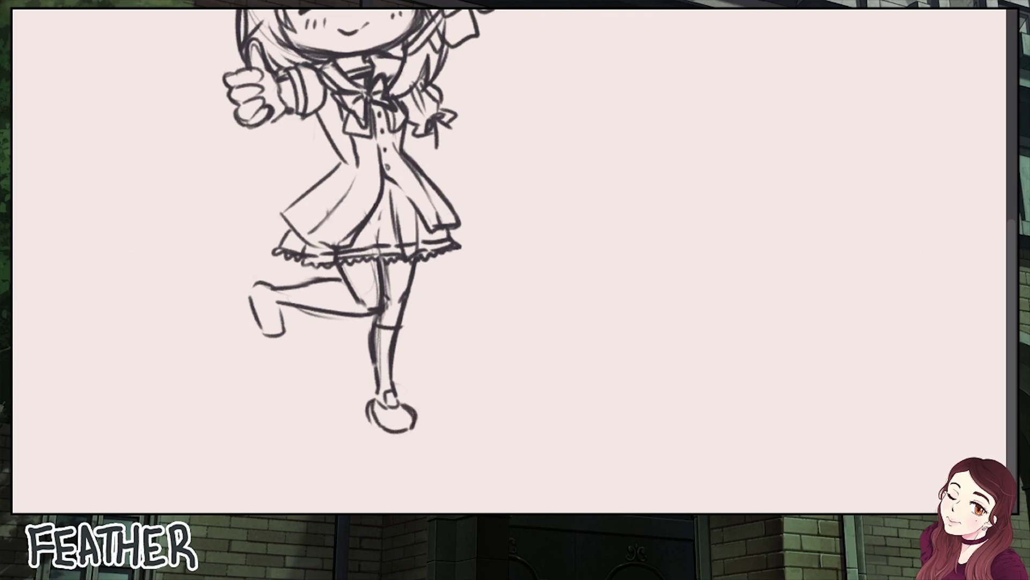
pyautogui.moveTo(396, 388); pyautogui.dragTo(400, 401)
# Add the shoe details and sock line on the raised leg and erase the leftover guide circle on the thigh
pyautogui.moveTo(281, 303)
pyautogui.mouseDown()
pyautogui.moveTo(268, 319)
pyautogui.moveTo(281, 325)
pyautogui.mouseUp()
pyautogui.moveTo(269, 307)
pyautogui.mouseDown()
pyautogui.moveTo(265, 320)
pyautogui.moveTo(264, 297)
pyautogui.moveTo(252, 298)
pyautogui.moveTo(263, 334)
pyautogui.moveTo(287, 328)
pyautogui.moveTo(284, 317)
pyautogui.moveTo(312, 342)
pyautogui.mouseUp()
pyautogui.scroll(-1, 350, 232)
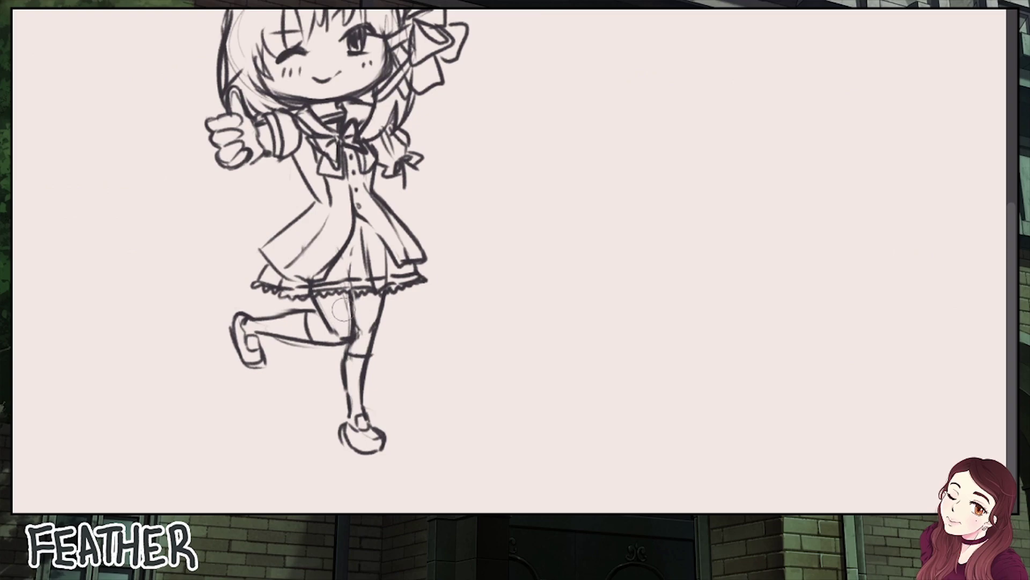
pyautogui.moveTo(345, 312); pyautogui.dragTo(341, 323)
pyautogui.scroll(2, 509, 261)
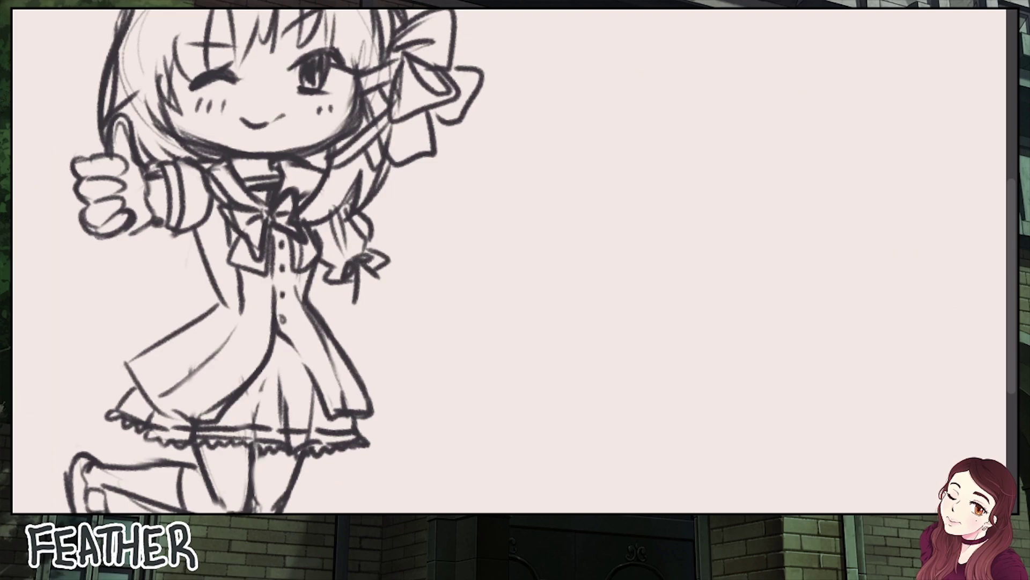
# Strengthen the skirt folds and the outer edges of the flared coat
pyautogui.moveTo(289, 359)
pyautogui.mouseDown()
pyautogui.moveTo(279, 416)
pyautogui.moveTo(208, 421)
pyautogui.mouseUp()
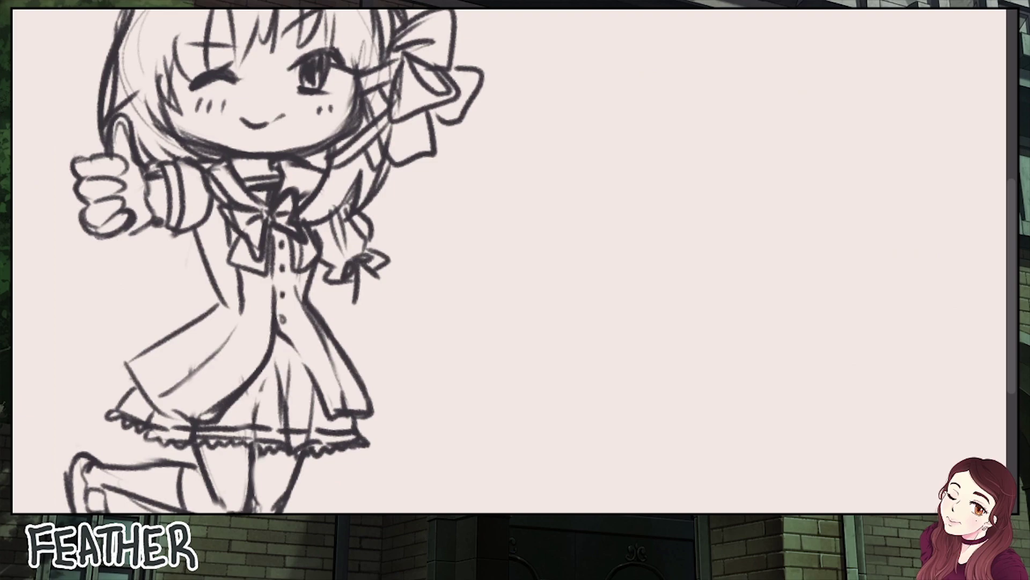
pyautogui.moveTo(125, 378)
pyautogui.mouseDown()
pyautogui.moveTo(219, 299)
pyautogui.moveTo(215, 289)
pyautogui.mouseUp()
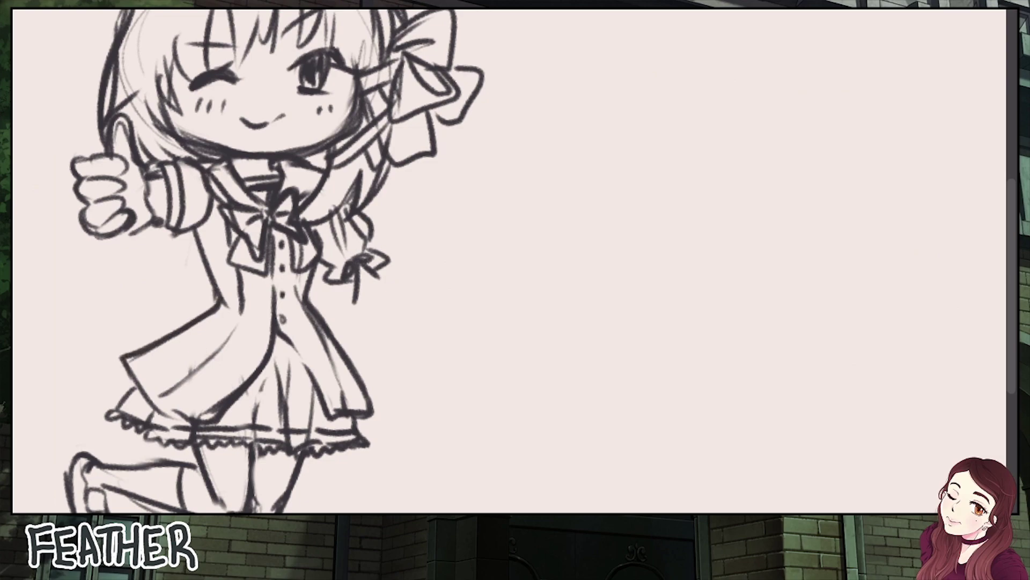
pyautogui.moveTo(310, 303)
pyautogui.mouseDown()
pyautogui.moveTo(315, 268)
pyautogui.moveTo(309, 302)
pyautogui.mouseUp()
# Sketch the chibi's free arm reaching down beside the skirt with an open hand, undoing and redrawing the first attempt
pyautogui.scroll(-5, 354, 348)
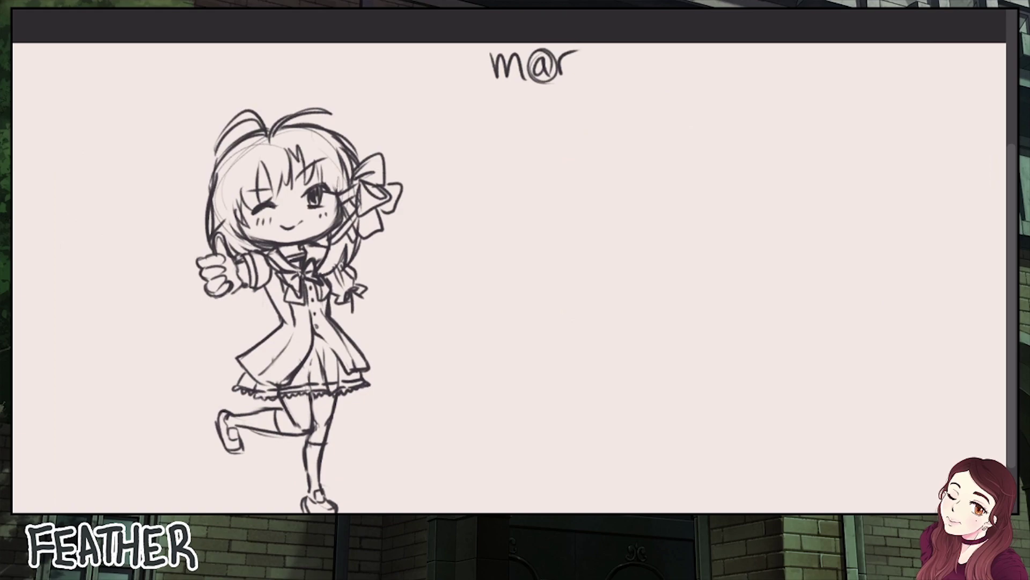
pyautogui.moveTo(358, 297)
pyautogui.mouseDown()
pyautogui.moveTo(378, 340)
pyautogui.moveTo(370, 352)
pyautogui.mouseUp()
pyautogui.hotkey('ctrl', 'z')
pyautogui.hotkey('ctrl', 'z')
pyautogui.moveTo(344, 305); pyautogui.dragTo(363, 333)
pyautogui.moveTo(358, 297)
pyautogui.mouseDown()
pyautogui.moveTo(379, 361)
pyautogui.moveTo(386, 348)
pyautogui.moveTo(413, 379)
pyautogui.moveTo(389, 383)
pyautogui.mouseUp()
pyautogui.moveTo(392, 369); pyautogui.dragTo(382, 386)
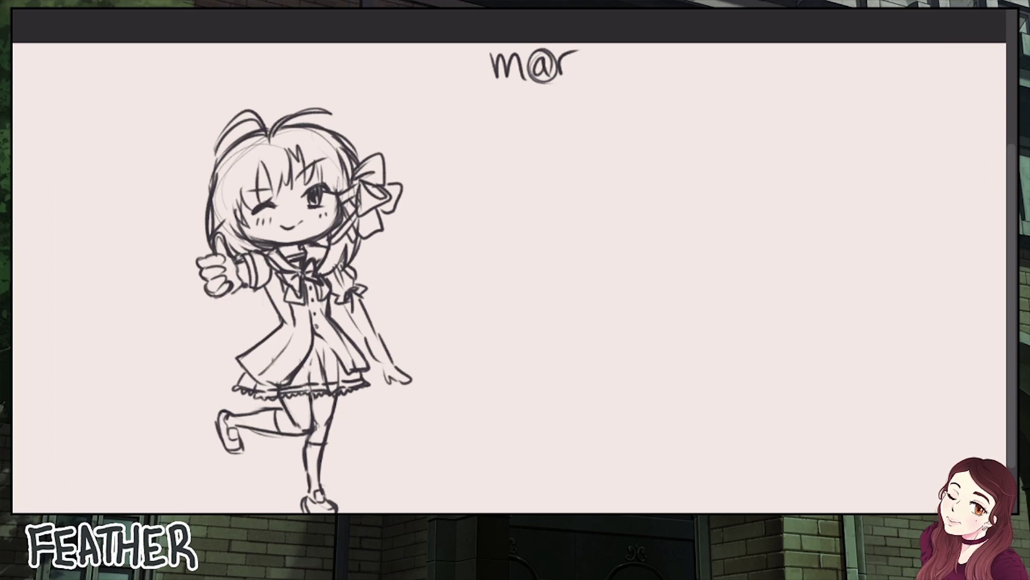
# Clean up and darken the forearm and wrist contours of the lowered arm
pyautogui.moveTo(372, 349); pyautogui.dragTo(383, 366)
pyautogui.moveTo(362, 330); pyautogui.dragTo(381, 364)
pyautogui.moveTo(344, 306); pyautogui.dragTo(386, 370)
pyautogui.moveTo(378, 333)
pyautogui.mouseDown()
pyautogui.moveTo(392, 363)
pyautogui.moveTo(385, 351)
pyautogui.mouseUp()
# Erase the handwritten "m@r" near the upper edge of the canvas
pyautogui.scroll(-1, 509, 277)
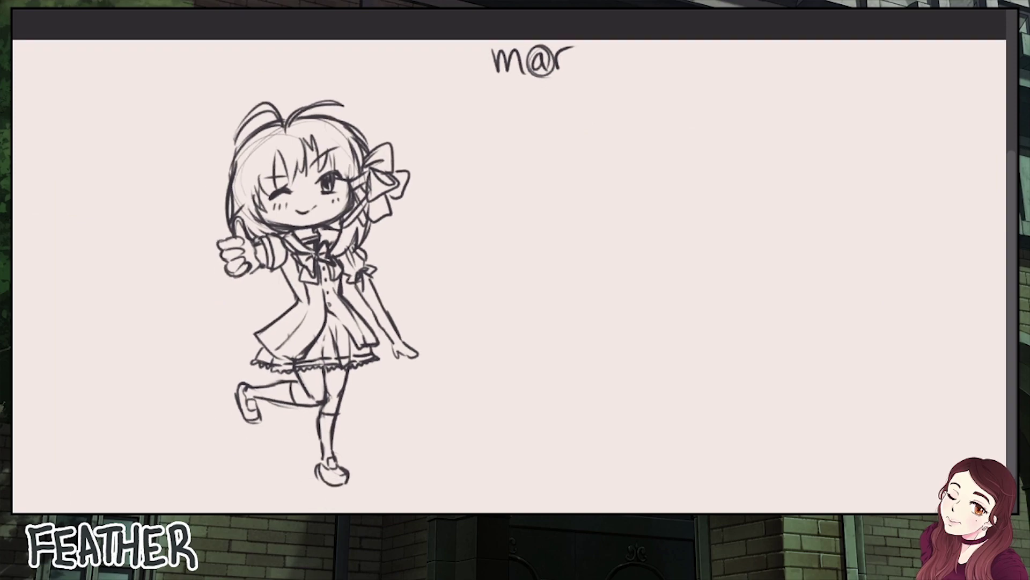
pyautogui.scroll(-2, 510, 276)
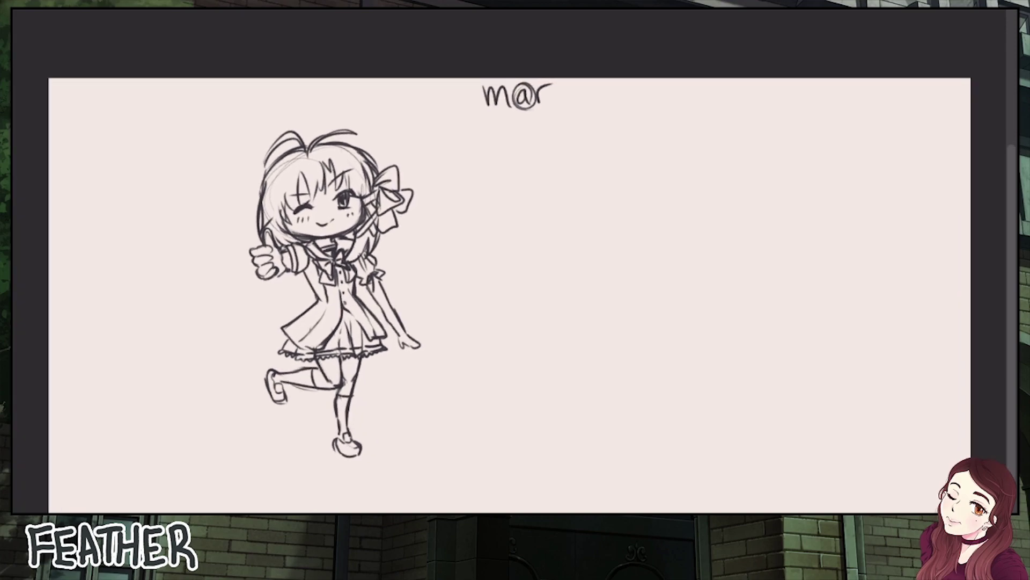
pyautogui.moveTo(496, 89)
pyautogui.mouseDown()
pyautogui.moveTo(485, 112)
pyautogui.moveTo(510, 75)
pyautogui.moveTo(534, 122)
pyautogui.moveTo(528, 88)
pyautogui.mouseUp()
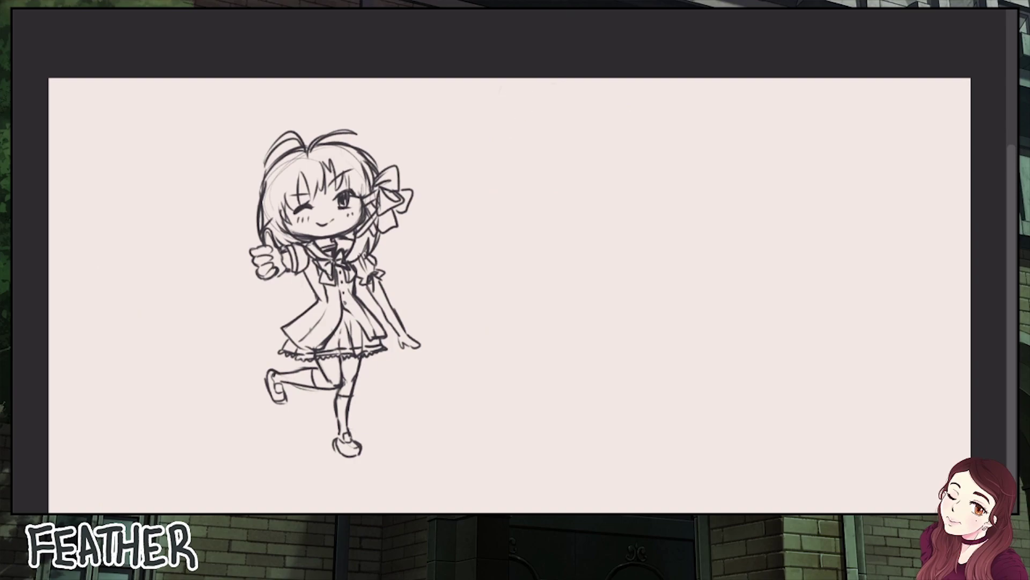
# Add a new layer directly above Layer 2
pyautogui.press('Tab')
pyautogui.press('Tab')
pyautogui.press('Tab')
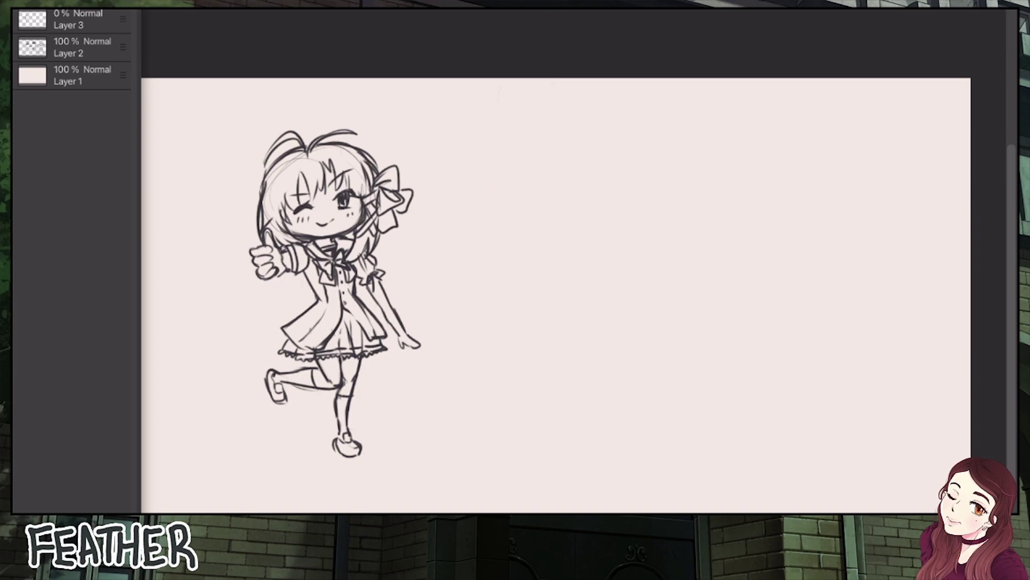
pyautogui.click(72, 20)
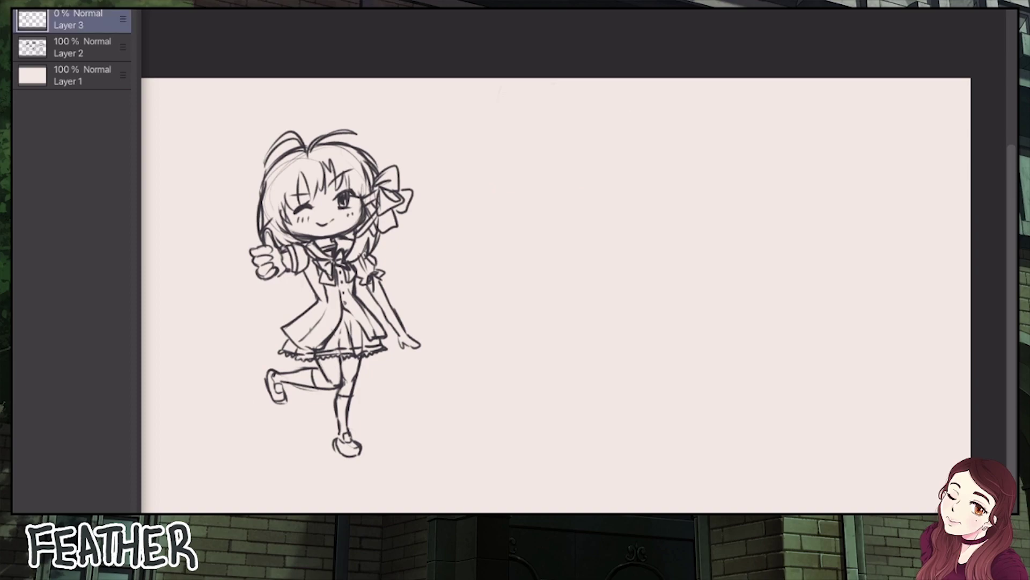
pyautogui.click(72, 47)
pyautogui.hotkey('ctrl', 'shift', 'n')
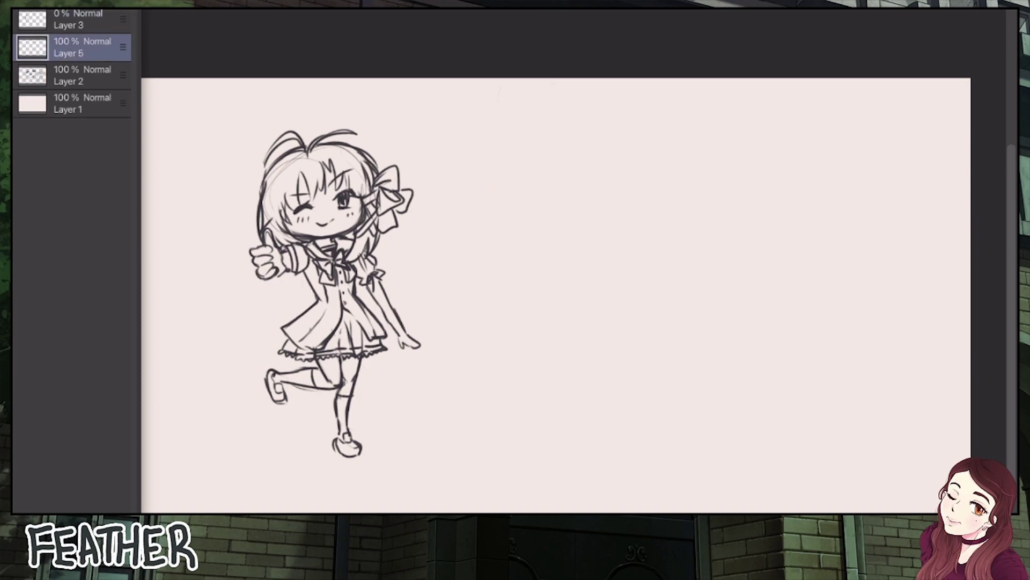
# Set the drawing colour to the muted green 90C38B
pyautogui.press('Tab')
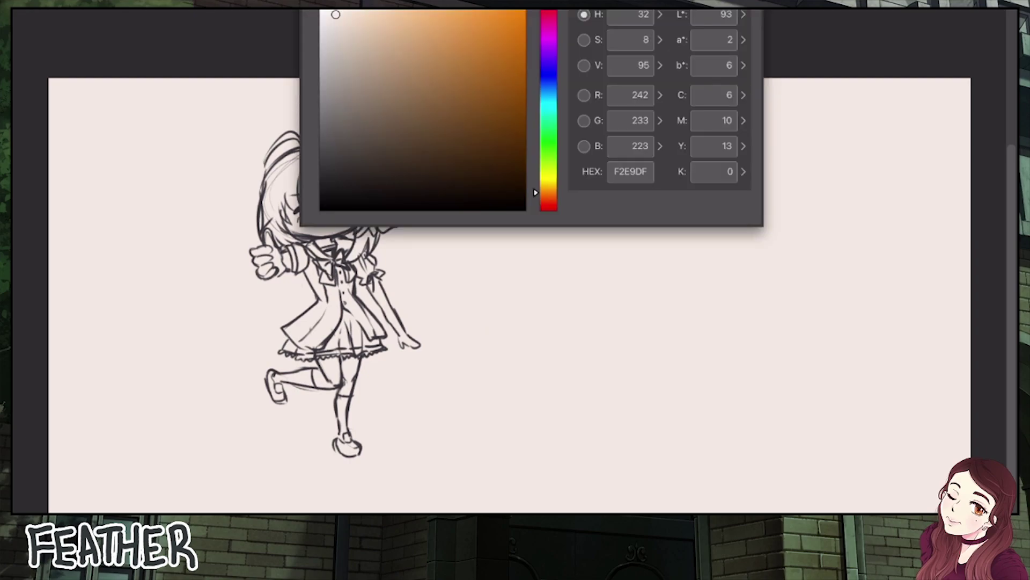
pyautogui.moveTo(548, 142); pyautogui.dragTo(548, 136)
pyautogui.moveTo(369, 16); pyautogui.dragTo(382, 17)
pyautogui.moveTo(548, 136); pyautogui.dragTo(549, 145)
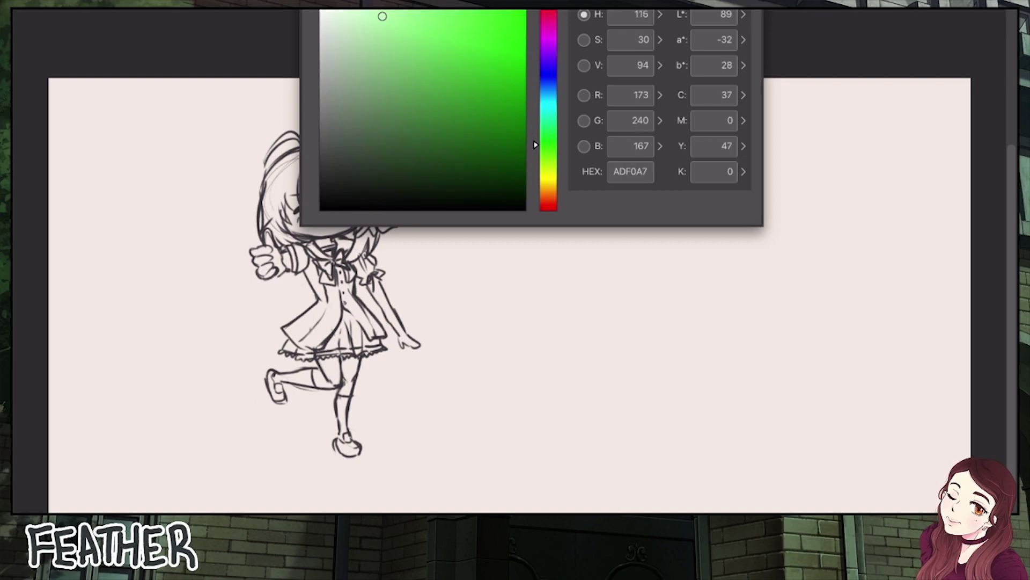
pyautogui.moveTo(382, 16); pyautogui.dragTo(378, 52)
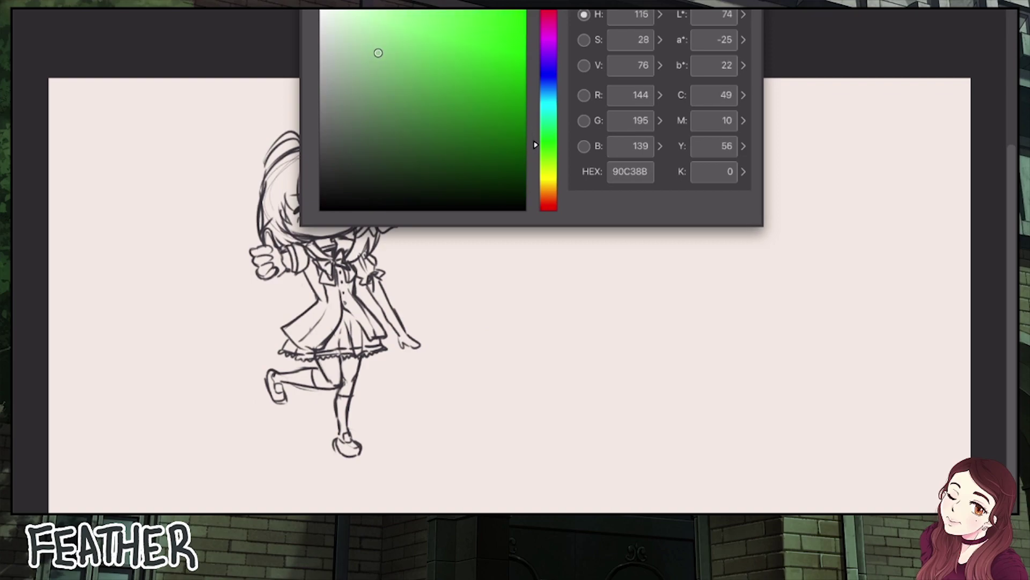
pyautogui.press('Return')
# Move the chibi sketch to the canvas's left edge and make Layer 5 the active layer
pyautogui.press('Tab')
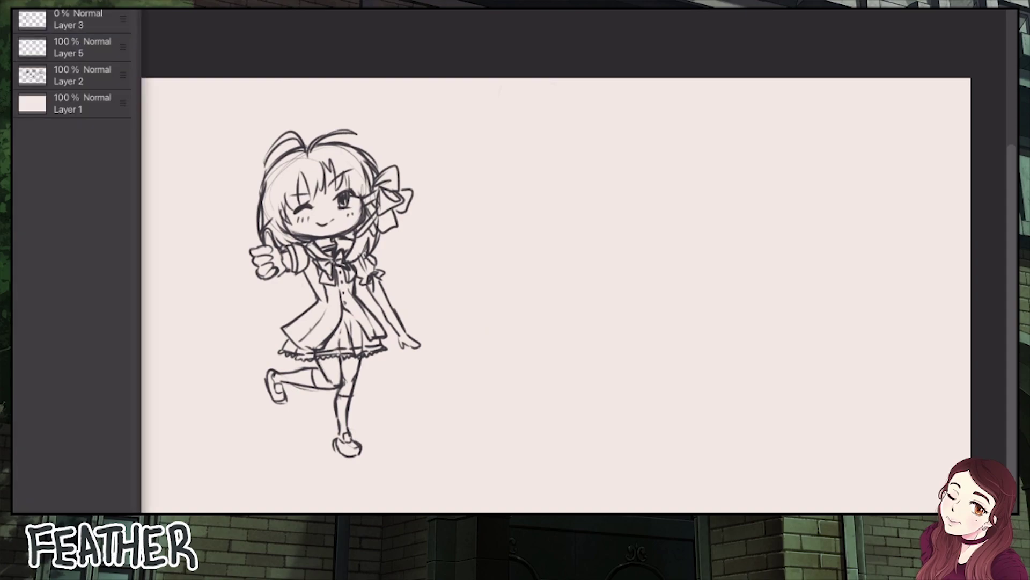
pyautogui.press('Tab')
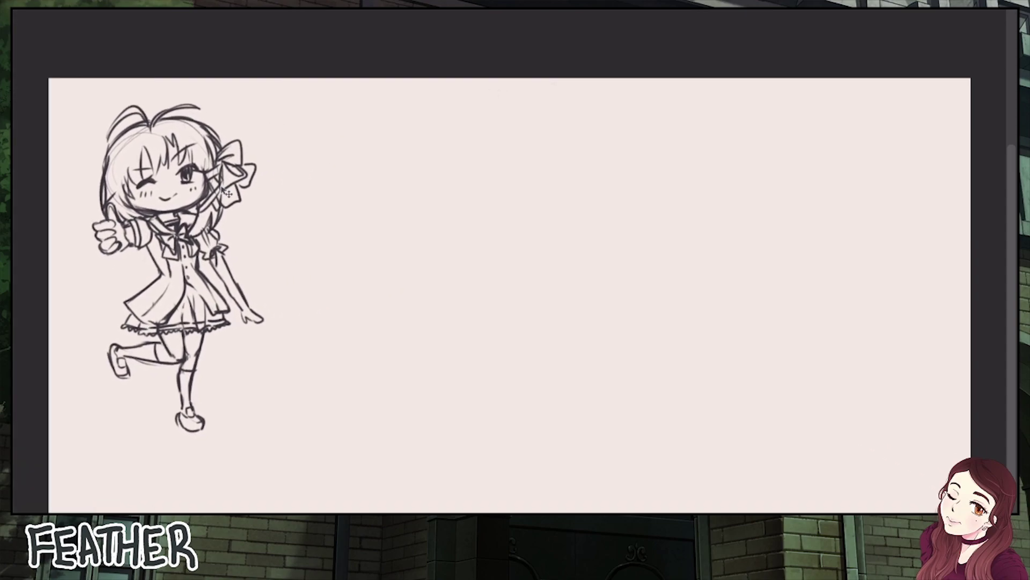
pyautogui.press('Tab')
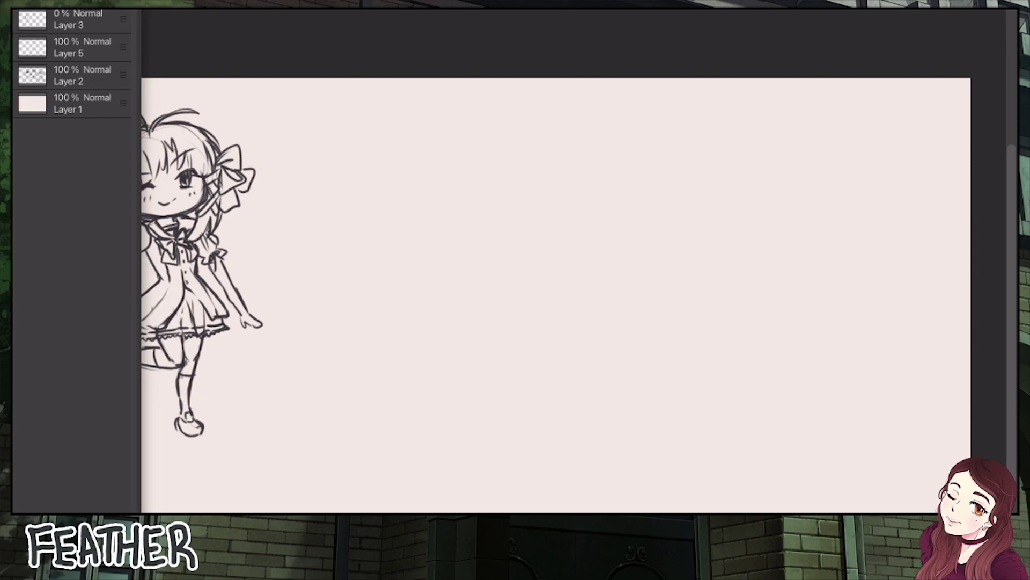
pyautogui.click(83, 47)
pyautogui.press('Tab')
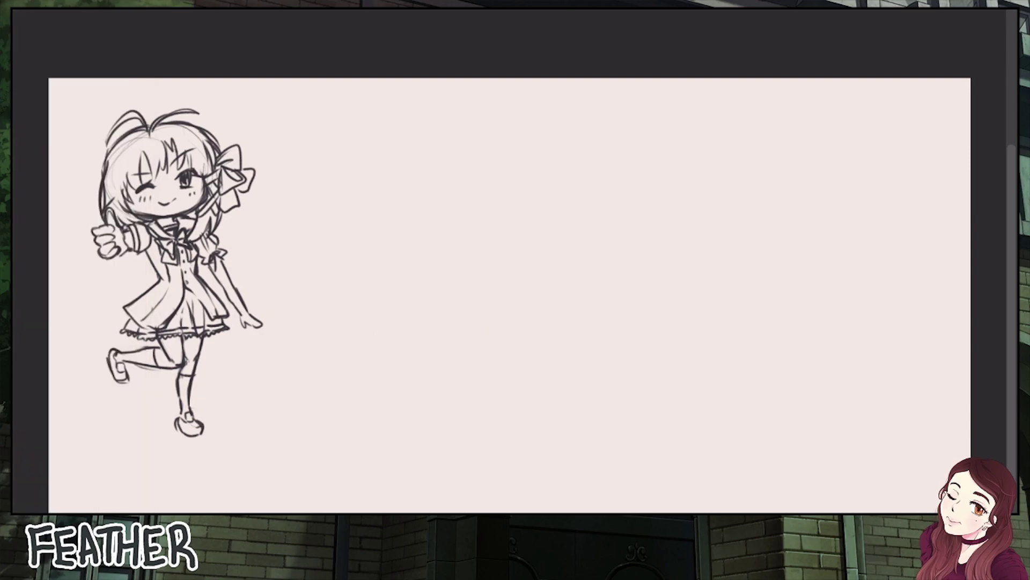
# Colour the winking chibi girl's hair in flat green, including the two antenna strands above her head
pyautogui.press('Tab')
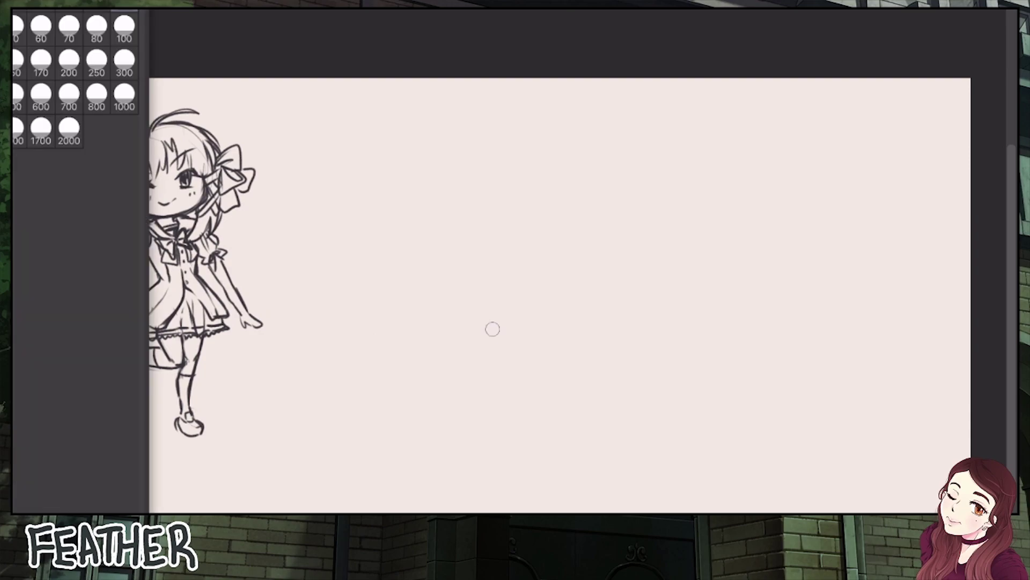
pyautogui.press('Tab')
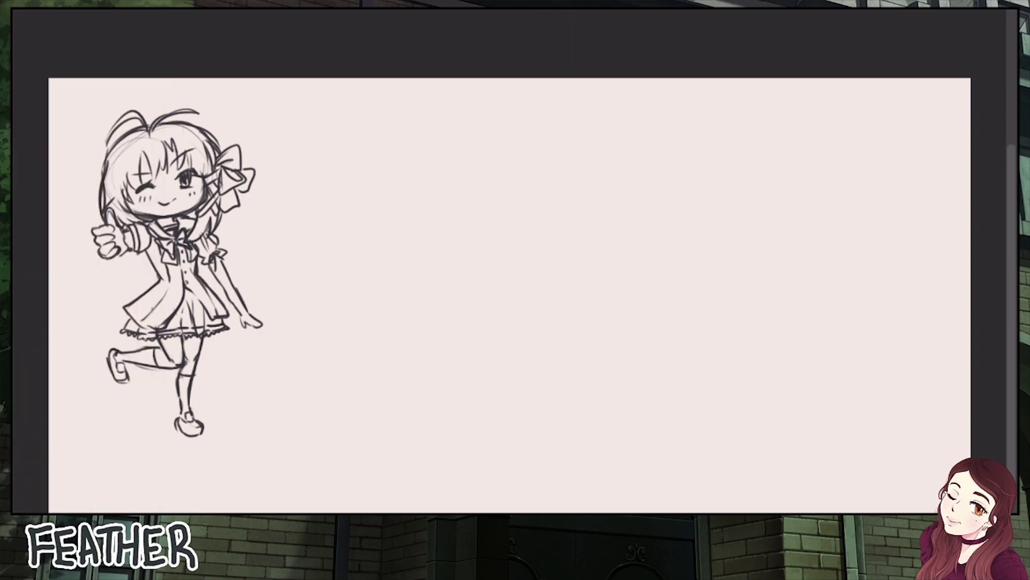
pyautogui.moveTo(112, 164)
pyautogui.mouseDown()
pyautogui.moveTo(114, 211)
pyautogui.moveTo(104, 206)
pyautogui.moveTo(132, 229)
pyautogui.moveTo(137, 220)
pyautogui.mouseUp()
pyautogui.moveTo(116, 152)
pyautogui.mouseDown()
pyautogui.moveTo(125, 193)
pyautogui.moveTo(114, 158)
pyautogui.moveTo(139, 134)
pyautogui.moveTo(135, 180)
pyautogui.moveTo(137, 144)
pyautogui.moveTo(143, 172)
pyautogui.moveTo(124, 169)
pyautogui.moveTo(153, 145)
pyautogui.moveTo(155, 171)
pyautogui.moveTo(169, 129)
pyautogui.moveTo(181, 133)
pyautogui.moveTo(189, 159)
pyautogui.moveTo(180, 164)
pyautogui.moveTo(201, 172)
pyautogui.moveTo(211, 151)
pyautogui.moveTo(174, 129)
pyautogui.moveTo(177, 118)
pyautogui.mouseUp()
pyautogui.moveTo(205, 215)
pyautogui.mouseDown()
pyautogui.moveTo(195, 236)
pyautogui.moveTo(215, 174)
pyautogui.moveTo(209, 195)
pyautogui.mouseUp()
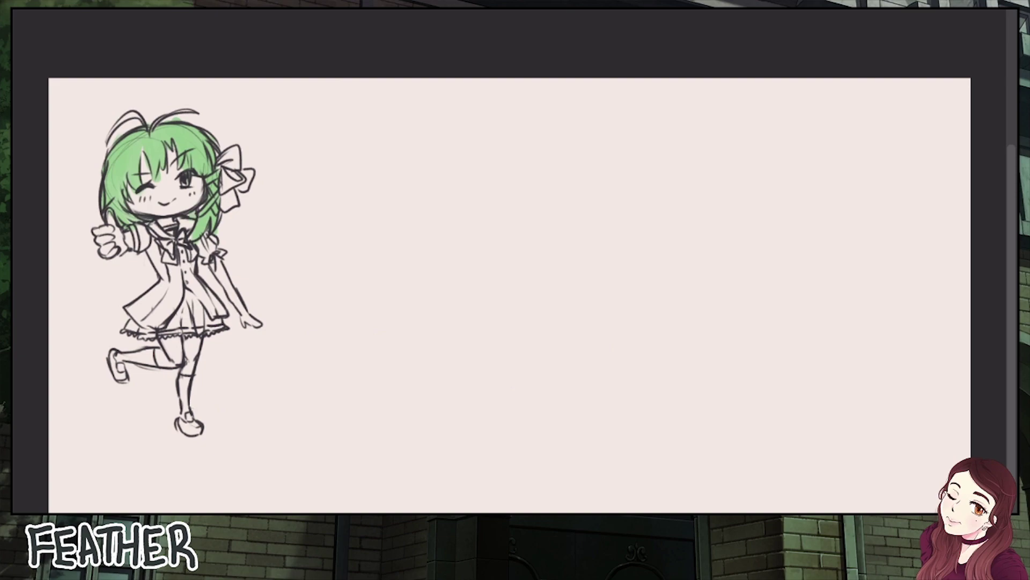
pyautogui.moveTo(142, 114); pyautogui.dragTo(106, 139)
pyautogui.moveTo(193, 109); pyautogui.dragTo(161, 123)
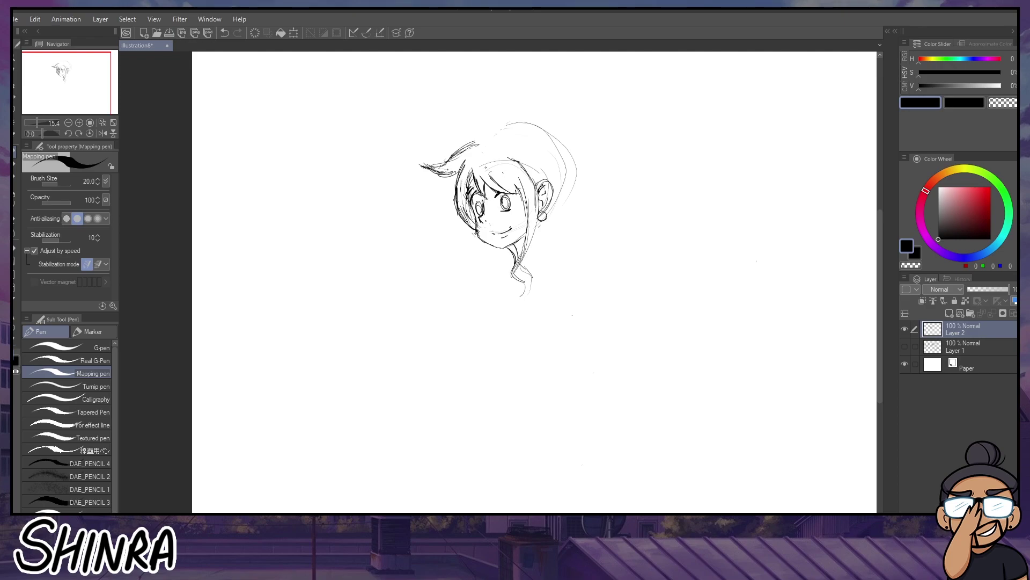
# Draw the crown outline of the three-quarter head from the forelock over to the back of the skull
pyautogui.moveTo(498, 171)
pyautogui.mouseDown()
pyautogui.moveTo(520, 193)
pyautogui.moveTo(518, 156)
pyautogui.moveTo(530, 226)
pyautogui.mouseUp()
pyautogui.moveTo(477, 144); pyautogui.dragTo(493, 130)
pyautogui.moveTo(483, 139); pyautogui.dragTo(501, 127)
pyautogui.moveTo(559, 171); pyautogui.dragTo(550, 210)
pyautogui.moveTo(520, 120)
pyautogui.mouseDown()
pyautogui.moveTo(559, 187)
pyautogui.moveTo(552, 210)
pyautogui.mouseUp()
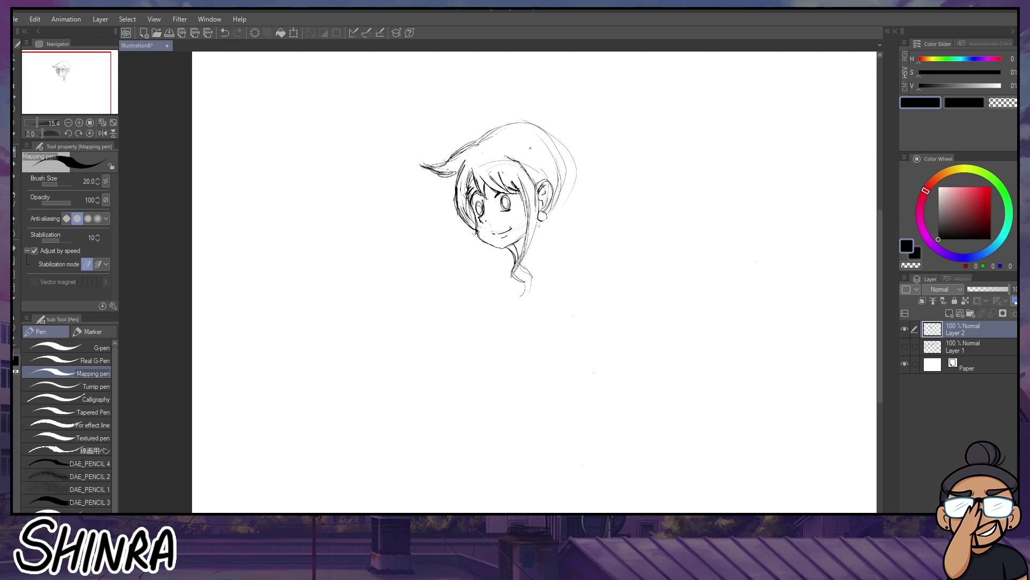
# Sketch a rounded hair bun behind the head with spiky loose ends and strands pulled back towards it
pyautogui.moveTo(508, 147); pyautogui.dragTo(521, 137)
pyautogui.moveTo(534, 119)
pyautogui.mouseDown()
pyautogui.moveTo(541, 108)
pyautogui.moveTo(584, 130)
pyautogui.moveTo(561, 193)
pyautogui.moveTo(580, 153)
pyautogui.moveTo(609, 177)
pyautogui.mouseUp()
pyautogui.moveTo(583, 157)
pyautogui.mouseDown()
pyautogui.moveTo(607, 181)
pyautogui.moveTo(570, 217)
pyautogui.moveTo(576, 203)
pyautogui.moveTo(585, 218)
pyautogui.moveTo(584, 209)
pyautogui.mouseUp()
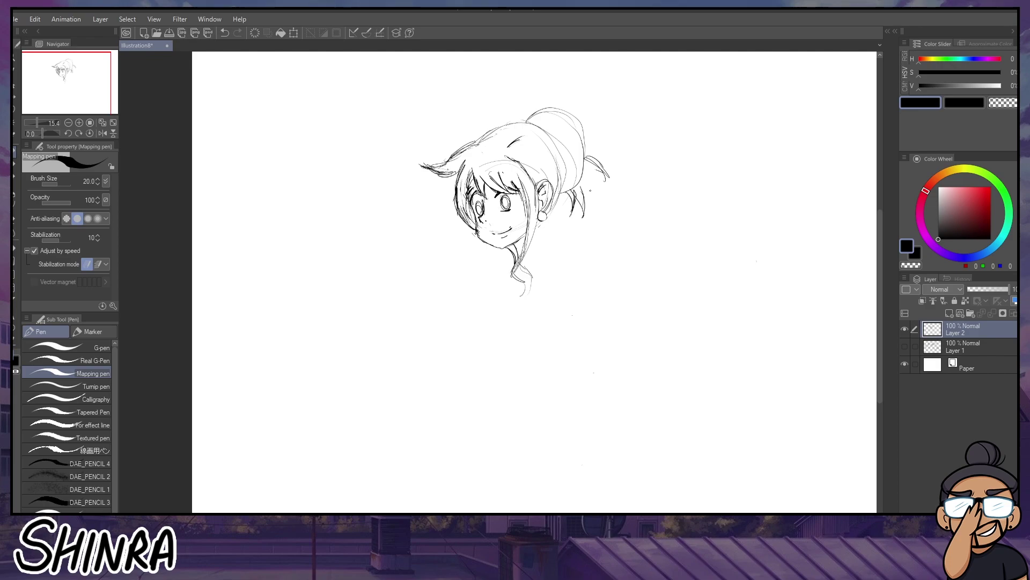
pyautogui.moveTo(589, 172); pyautogui.dragTo(586, 190)
pyautogui.moveTo(589, 179); pyautogui.dragTo(606, 192)
pyautogui.moveTo(591, 166)
pyautogui.mouseDown()
pyautogui.moveTo(605, 194)
pyautogui.moveTo(606, 172)
pyautogui.mouseUp()
pyautogui.moveTo(561, 165); pyautogui.dragTo(582, 139)
pyautogui.moveTo(585, 166); pyautogui.dragTo(564, 192)
pyautogui.moveTo(540, 131)
pyautogui.mouseDown()
pyautogui.moveTo(557, 116)
pyautogui.moveTo(580, 138)
pyautogui.moveTo(535, 108)
pyautogui.moveTo(563, 104)
pyautogui.moveTo(576, 160)
pyautogui.moveTo(558, 165)
pyautogui.moveTo(514, 133)
pyautogui.moveTo(541, 172)
pyautogui.mouseUp()
# Undo the last hair strokes and redraw the front of the crown outline together with the protruding forelock
pyautogui.hotkey('ctrl', 'z')
pyautogui.hotkey('ctrl', 'z')
pyautogui.hotkey('ctrl', 'z')
pyautogui.hotkey('ctrl', 'z')
pyautogui.hotkey('ctrl', 'z')
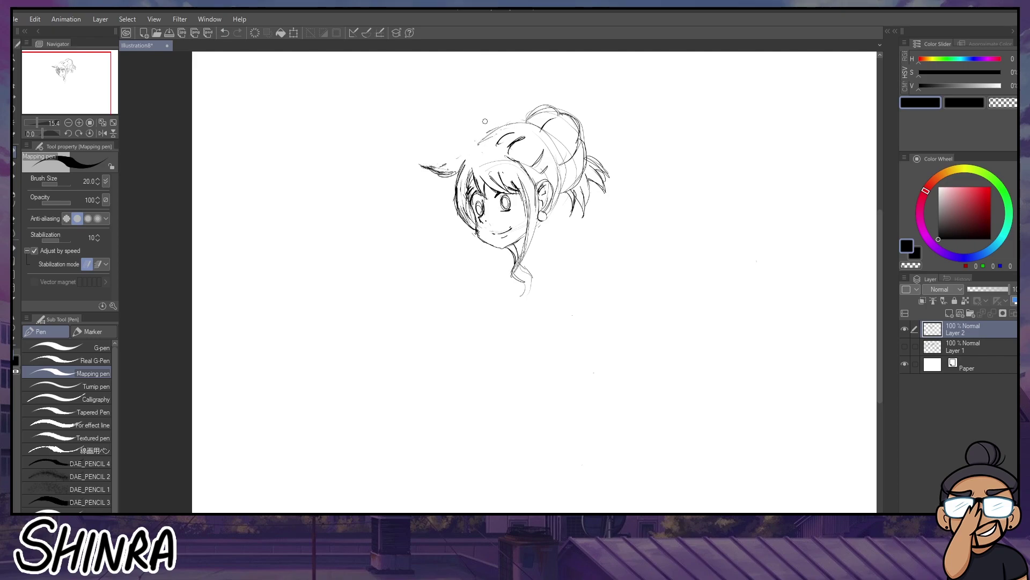
pyautogui.moveTo(471, 144); pyautogui.dragTo(523, 121)
pyautogui.moveTo(468, 145); pyautogui.dragTo(450, 161)
pyautogui.hotkey('ctrl', 'z')
pyautogui.hotkey('ctrl', 'z')
pyautogui.moveTo(446, 169)
pyautogui.mouseDown()
pyautogui.moveTo(440, 176)
pyautogui.moveTo(452, 171)
pyautogui.moveTo(450, 179)
pyautogui.mouseUp()
pyautogui.moveTo(470, 144); pyautogui.dragTo(453, 145)
pyautogui.moveTo(460, 166)
pyautogui.mouseDown()
pyautogui.moveTo(433, 168)
pyautogui.moveTo(473, 146)
pyautogui.moveTo(422, 163)
pyautogui.moveTo(466, 147)
pyautogui.mouseUp()
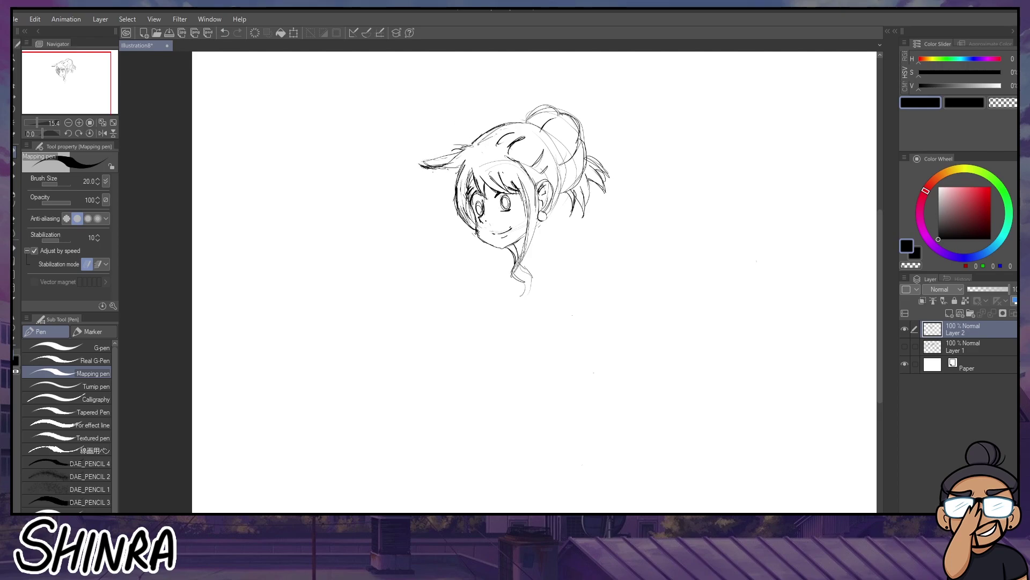
# Undo the forelock strokes and redraw it as one curved lock sweeping forward from the crown
pyautogui.hotkey('ctrl', 'z')
pyautogui.hotkey('ctrl', 'z')
pyautogui.click(462, 129)
pyautogui.hotkey('ctrl', 'z')
pyautogui.moveTo(464, 148); pyautogui.dragTo(441, 164)
pyautogui.moveTo(490, 130); pyautogui.dragTo(468, 144)
pyautogui.hotkey('ctrl', 'z')
pyautogui.hotkey('ctrl', 'z')
pyautogui.hotkey('ctrl', 'z')
pyautogui.hotkey('ctrl', 'z')
pyautogui.hotkey('ctrl', 'z')
pyautogui.hotkey('ctrl', 'z')
pyautogui.moveTo(442, 170)
pyautogui.mouseDown()
pyautogui.moveTo(426, 167)
pyautogui.moveTo(430, 175)
pyautogui.mouseUp()
pyautogui.moveTo(438, 171); pyautogui.dragTo(495, 125)
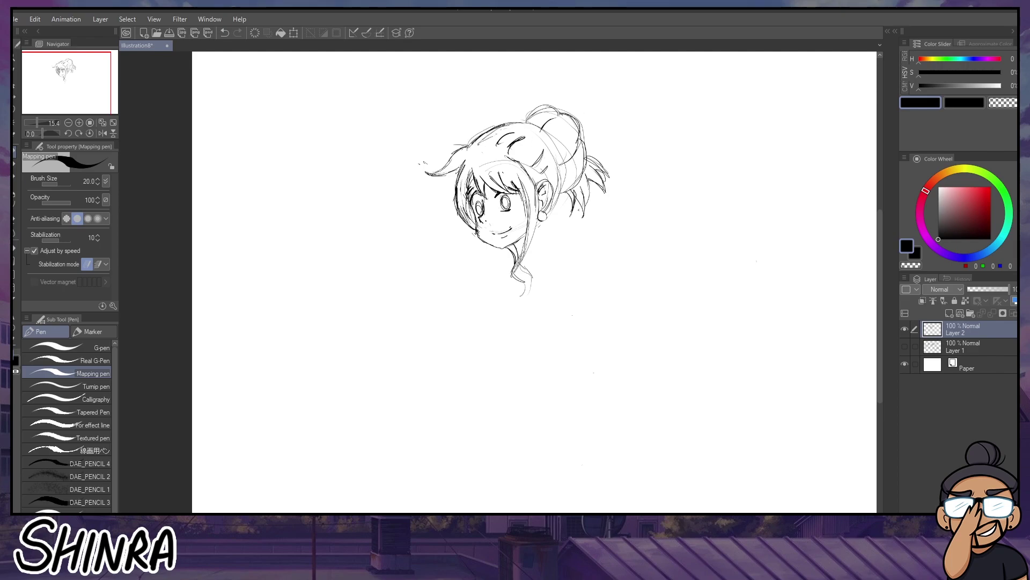
pyautogui.hotkey('ctrl', 'z')
pyautogui.hotkey('ctrl', 'z')
# Sketch the back of the neck, a crossed robe collar and the near shoulder below the head
pyautogui.moveTo(542, 222)
pyautogui.mouseDown()
pyautogui.moveTo(549, 246)
pyautogui.moveTo(563, 213)
pyautogui.mouseUp()
pyautogui.moveTo(568, 240)
pyautogui.mouseDown()
pyautogui.moveTo(497, 315)
pyautogui.moveTo(515, 284)
pyautogui.moveTo(500, 291)
pyautogui.moveTo(495, 315)
pyautogui.mouseUp()
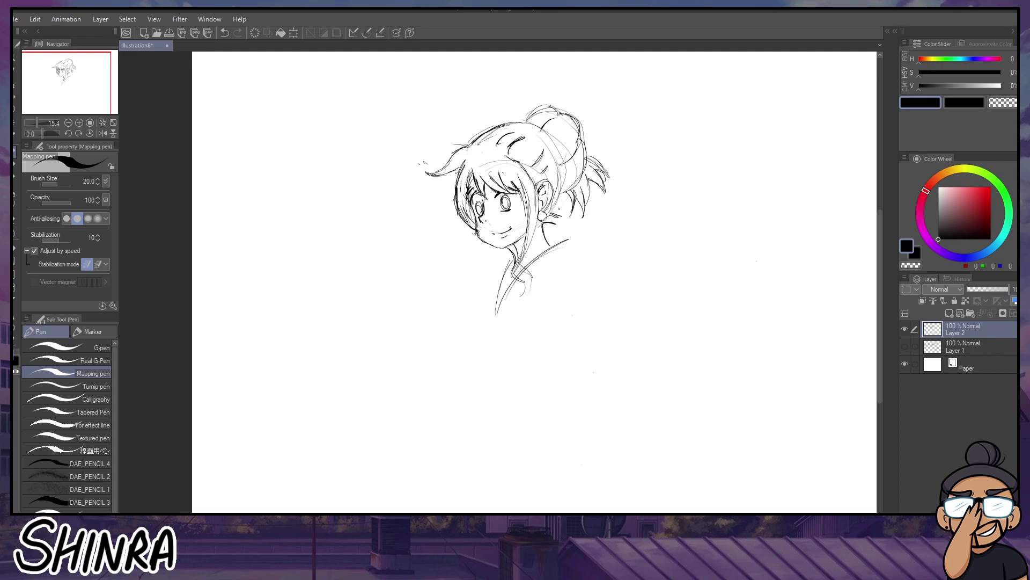
pyautogui.moveTo(542, 258); pyautogui.dragTo(576, 235)
pyautogui.moveTo(504, 318)
pyautogui.mouseDown()
pyautogui.moveTo(594, 206)
pyautogui.moveTo(574, 234)
pyautogui.moveTo(604, 274)
pyautogui.mouseUp()
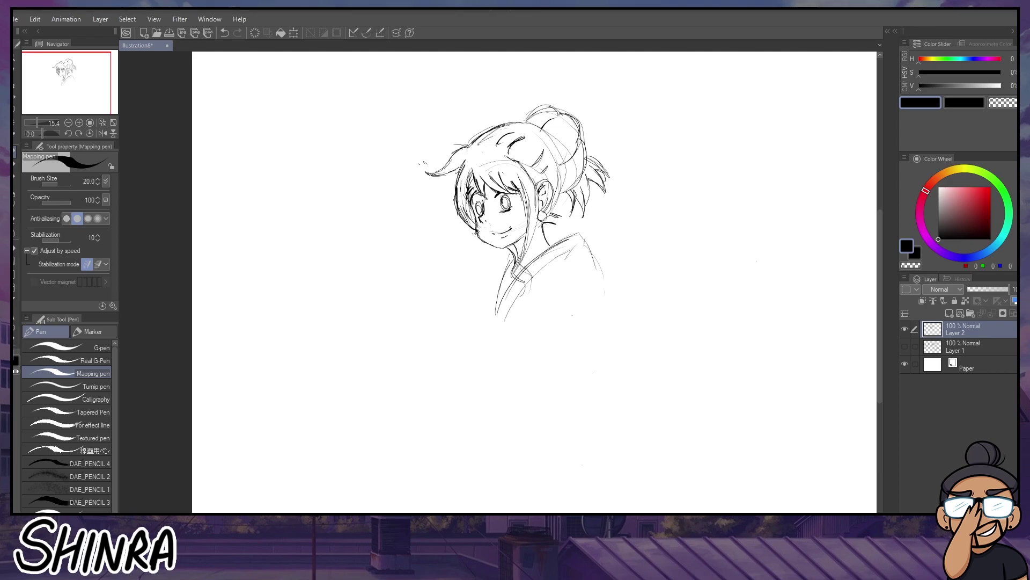
# Lasso the lower face, neck and shoulders, shift them slightly upward, apply the transformation and deselect
pyautogui.moveTo(36, 121); pyautogui.dragTo(40, 116)
pyautogui.moveTo(668, 216); pyautogui.dragTo(653, 269)
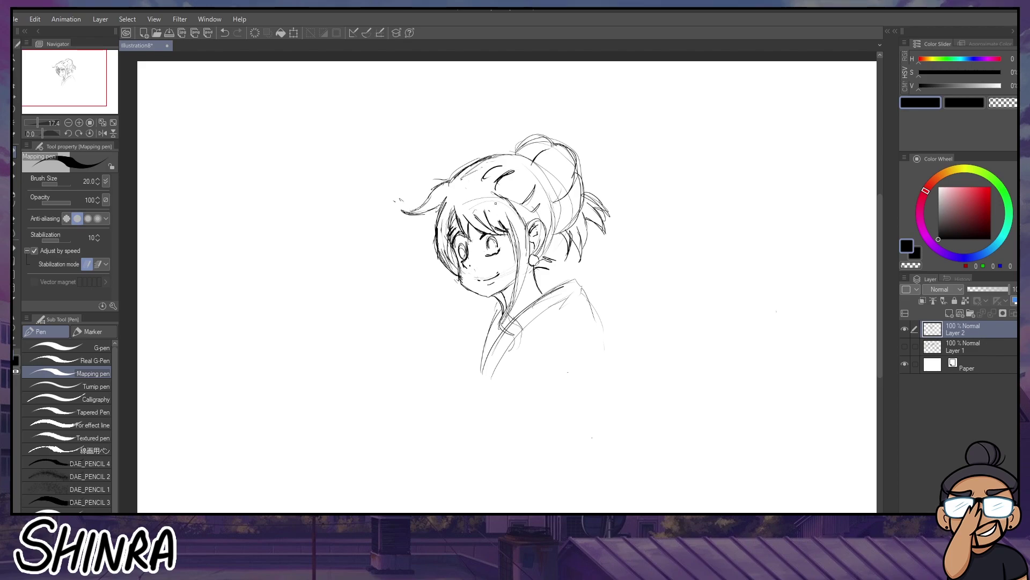
pyautogui.moveTo(492, 244); pyautogui.dragTo(489, 253)
pyautogui.press('m')
pyautogui.moveTo(442, 286)
pyautogui.mouseDown()
pyautogui.moveTo(554, 264)
pyautogui.moveTo(618, 294)
pyautogui.moveTo(526, 393)
pyautogui.moveTo(433, 287)
pyautogui.mouseUp()
pyautogui.click(567, 413)
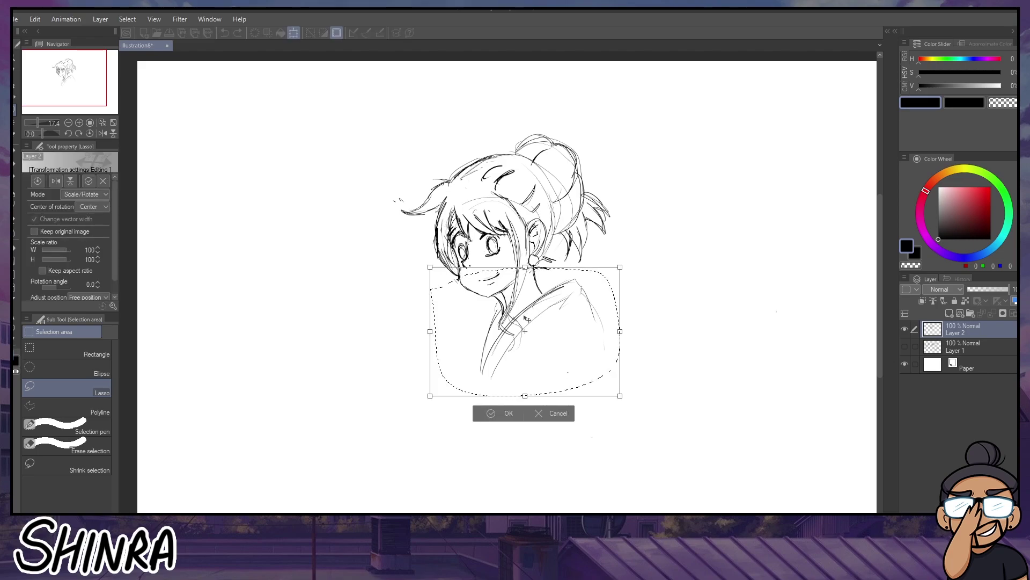
pyautogui.moveTo(528, 320); pyautogui.dragTo(525, 310)
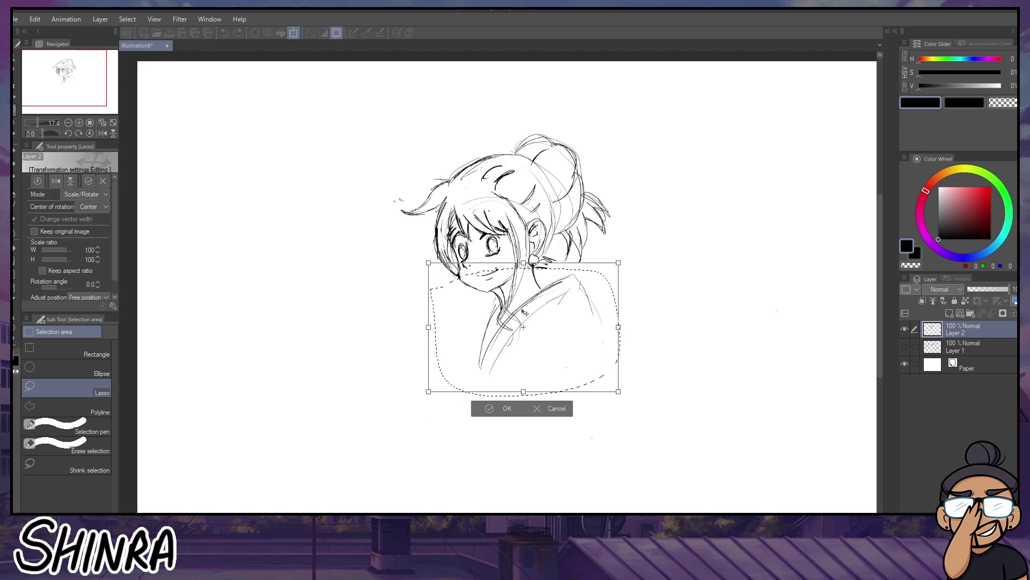
pyautogui.click(491, 408)
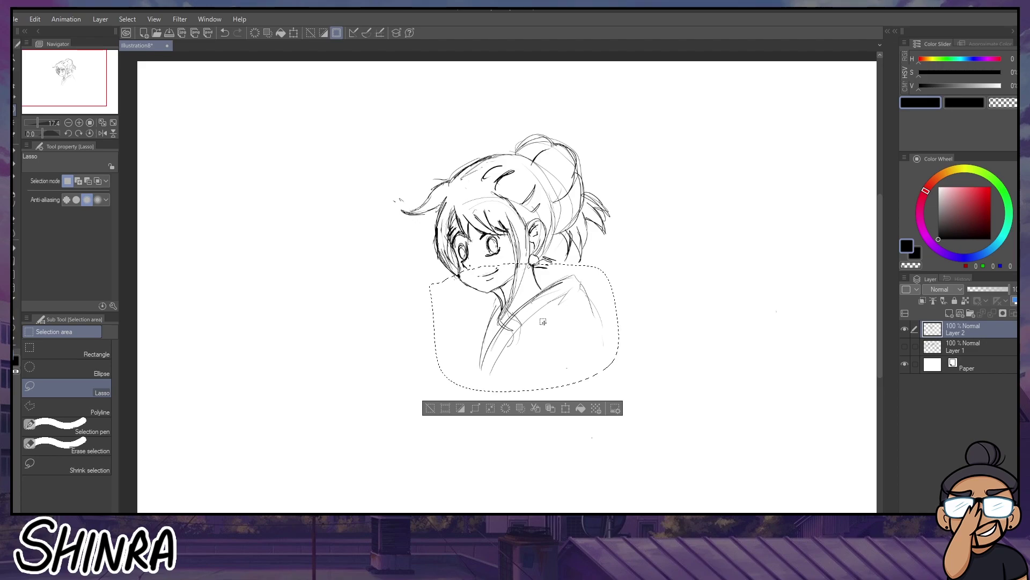
pyautogui.hotkey('ctrl', 'd')
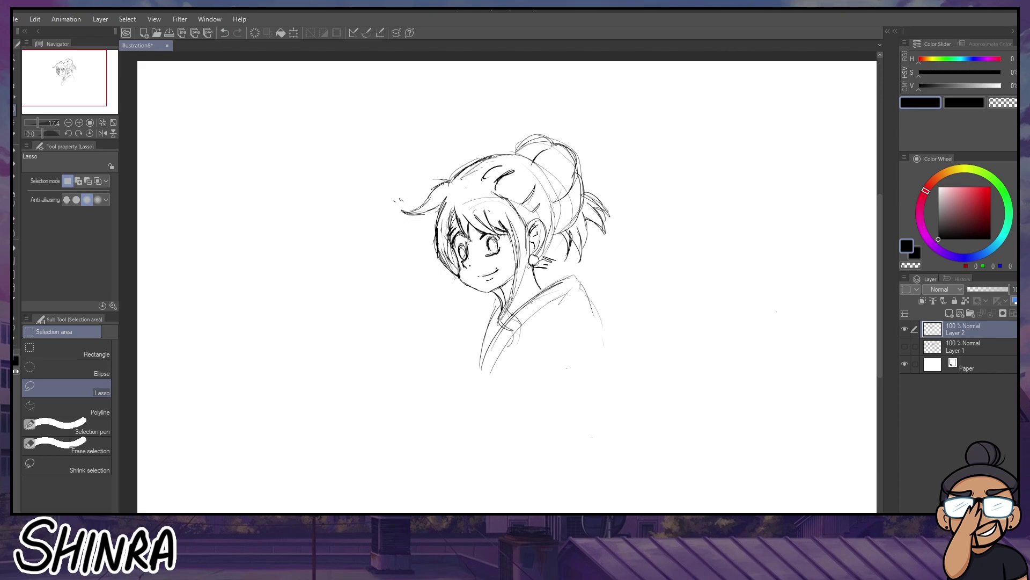
# Refine both eyes and the ear of the three-quarter head with darker Mapping pen lines
pyautogui.press('p')
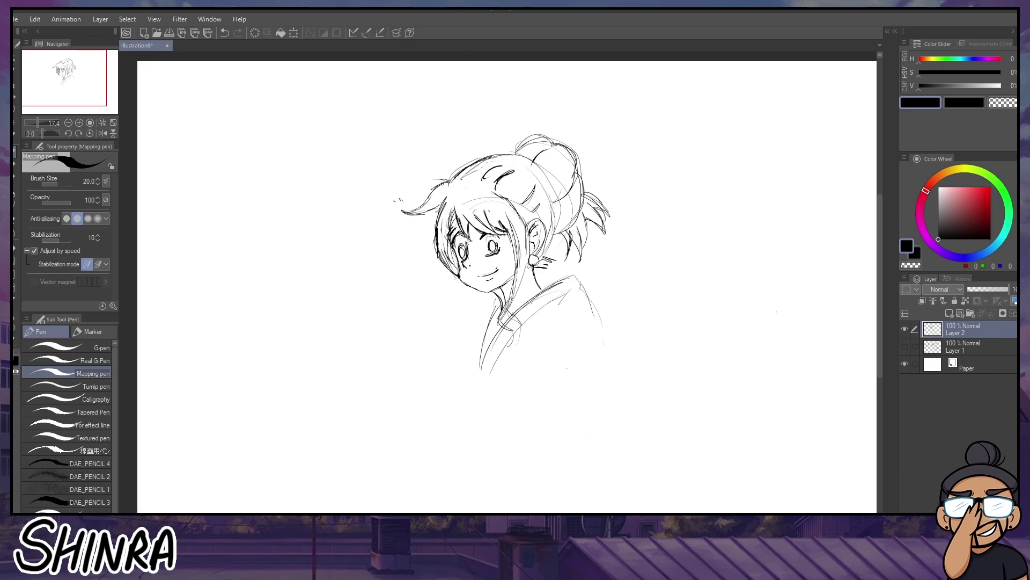
pyautogui.moveTo(461, 246)
pyautogui.mouseDown()
pyautogui.moveTo(463, 256)
pyautogui.moveTo(460, 248)
pyautogui.moveTo(495, 248)
pyautogui.mouseUp()
pyautogui.hotkey('ctrl', 'z')
pyautogui.hotkey('ctrl', 'z')
pyautogui.hotkey('ctrl', 'z')
pyautogui.moveTo(483, 238); pyautogui.dragTo(490, 233)
pyautogui.moveTo(534, 241); pyautogui.dragTo(536, 242)
pyautogui.moveTo(489, 245); pyautogui.dragTo(493, 240)
# Clear the stray marks beside the forelock and strengthen the side lock, collar and pupil lines
pyautogui.moveTo(405, 195); pyautogui.dragTo(396, 199)
pyautogui.moveTo(449, 170); pyautogui.dragTo(440, 179)
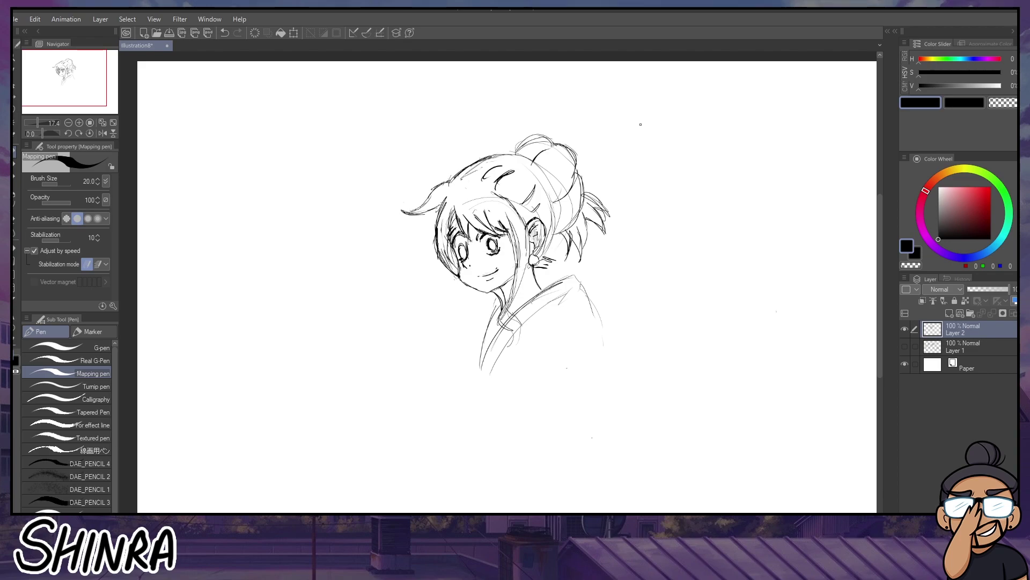
pyautogui.moveTo(504, 370)
pyautogui.mouseDown()
pyautogui.moveTo(526, 316)
pyautogui.moveTo(516, 338)
pyautogui.mouseUp()
pyautogui.moveTo(503, 310)
pyautogui.mouseDown()
pyautogui.moveTo(500, 325)
pyautogui.moveTo(527, 251)
pyautogui.mouseUp()
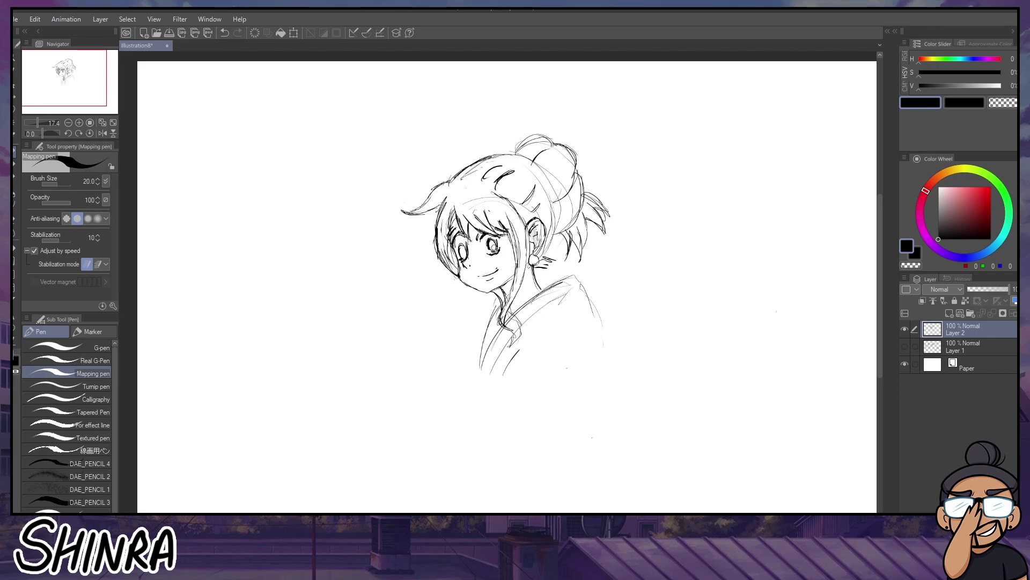
pyautogui.moveTo(491, 248); pyautogui.dragTo(489, 239)
pyautogui.moveTo(496, 242); pyautogui.dragTo(463, 252)
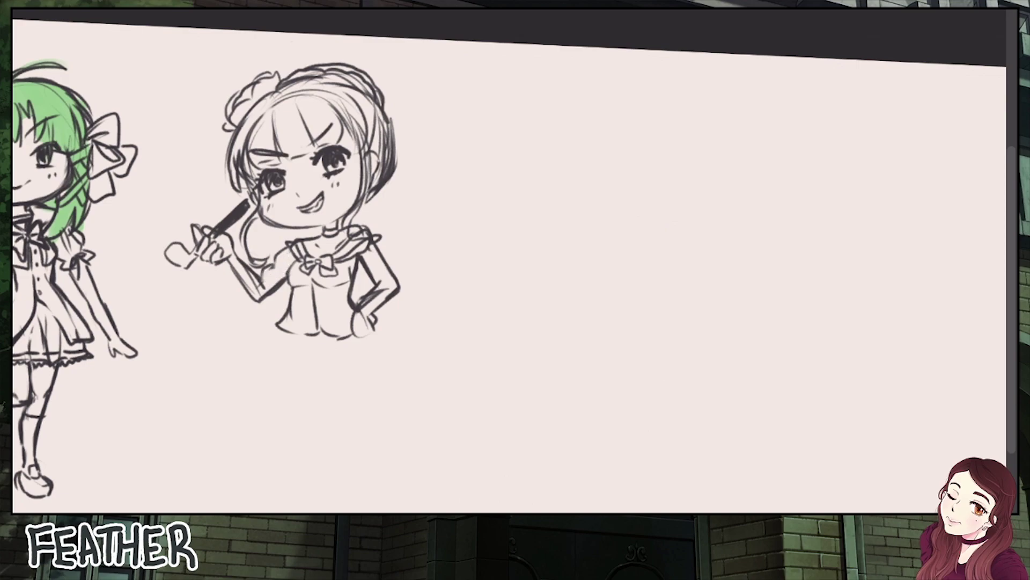
# Switch to the chibi canvas and draw a puffed sleeve around the second girl's raised arm
pyautogui.moveTo(270, 295)
pyautogui.mouseDown()
pyautogui.moveTo(280, 277)
pyautogui.moveTo(285, 289)
pyautogui.moveTo(281, 262)
pyautogui.mouseUp()
pyautogui.moveTo(287, 260); pyautogui.dragTo(245, 306)
pyautogui.moveTo(250, 270)
pyautogui.mouseDown()
pyautogui.moveTo(239, 310)
pyautogui.moveTo(266, 324)
pyautogui.mouseUp()
pyautogui.moveTo(270, 291); pyautogui.dragTo(274, 313)
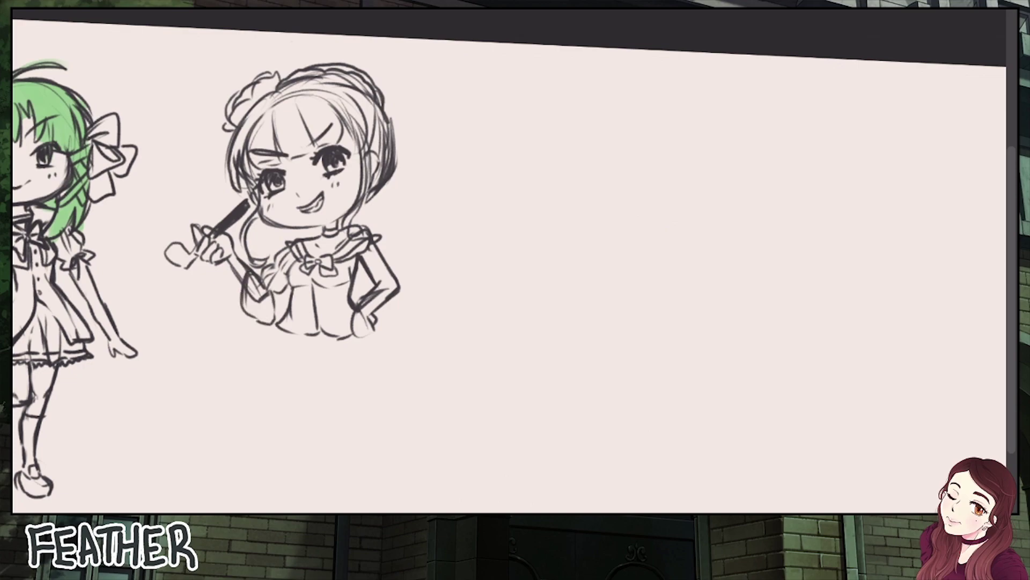
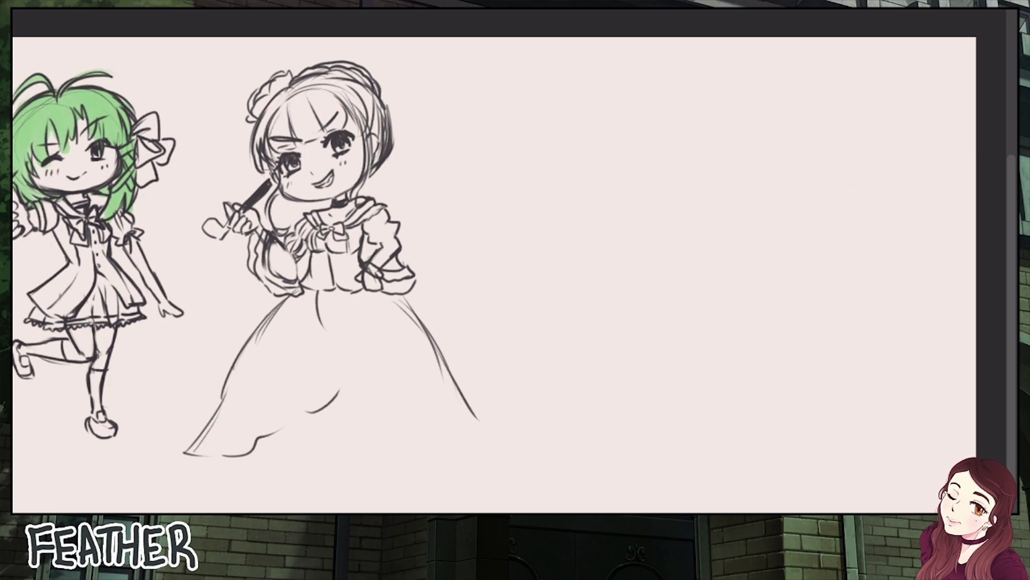
# Draw the overskirt's scalloped front edge and flared outer hem on the side away from the raised arm
pyautogui.moveTo(327, 333)
pyautogui.mouseDown()
pyautogui.moveTo(336, 361)
pyautogui.moveTo(356, 370)
pyautogui.moveTo(343, 371)
pyautogui.moveTo(365, 375)
pyautogui.mouseUp()
pyautogui.moveTo(358, 378)
pyautogui.mouseDown()
pyautogui.moveTo(379, 422)
pyautogui.moveTo(406, 425)
pyautogui.moveTo(414, 458)
pyautogui.moveTo(460, 484)
pyautogui.moveTo(488, 479)
pyautogui.mouseUp()
pyautogui.moveTo(477, 410)
pyautogui.mouseDown()
pyautogui.moveTo(524, 452)
pyautogui.moveTo(506, 481)
pyautogui.mouseUp()
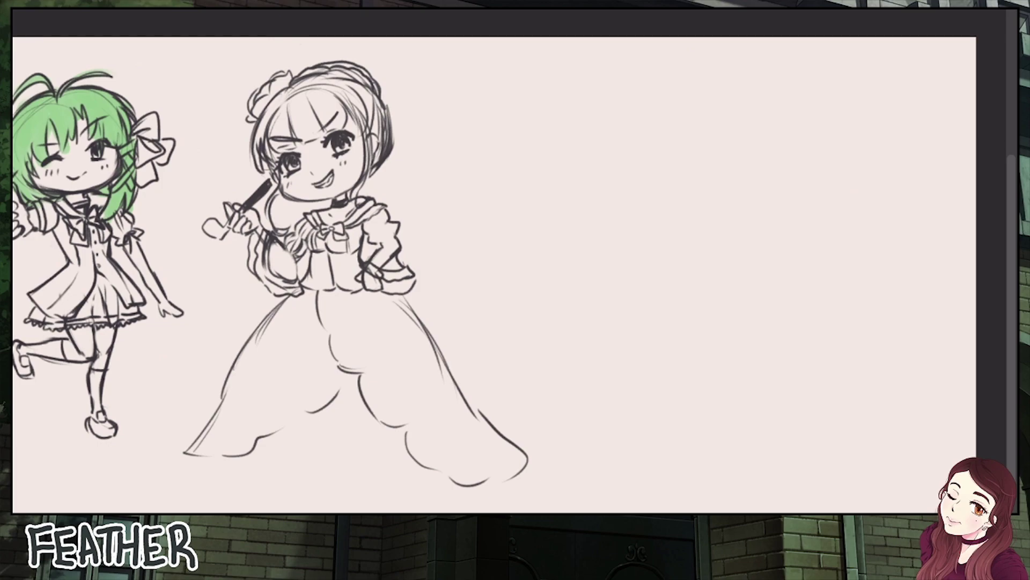
# Sketch the underskirt's scalloped edge in the skirt opening and darken the overskirt's edge on the raised-arm side
pyautogui.moveTo(494, 277); pyautogui.dragTo(512, 246)
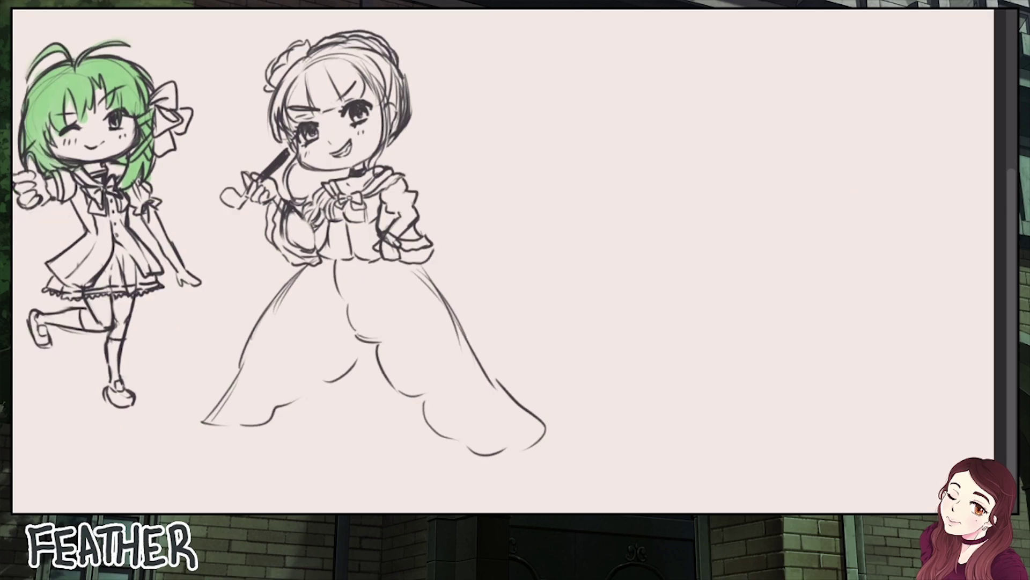
pyautogui.moveTo(307, 399)
pyautogui.mouseDown()
pyautogui.moveTo(350, 432)
pyautogui.moveTo(429, 424)
pyautogui.mouseUp()
pyautogui.moveTo(311, 399)
pyautogui.mouseDown()
pyautogui.moveTo(328, 417)
pyautogui.moveTo(425, 421)
pyautogui.mouseUp()
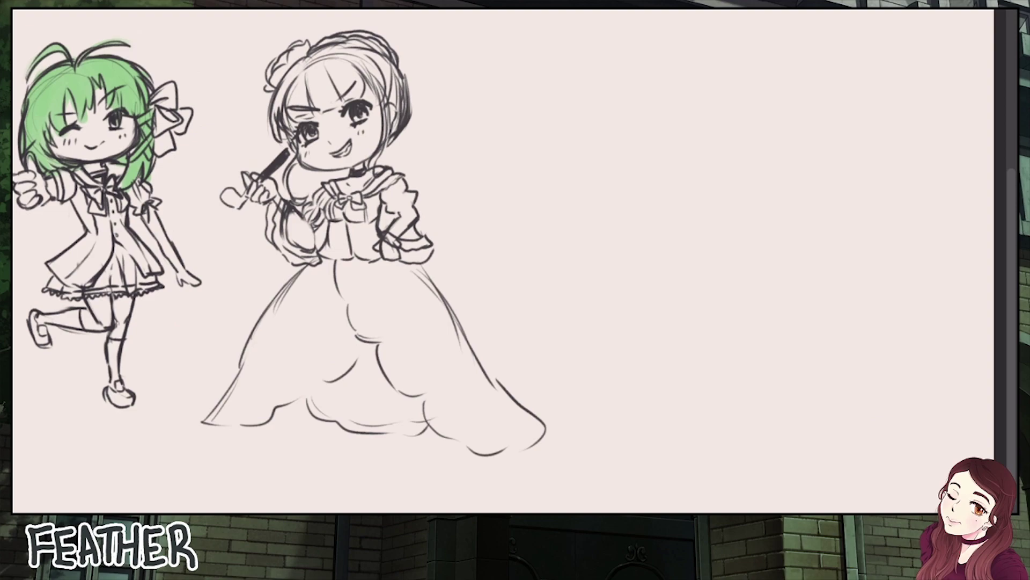
pyautogui.moveTo(363, 343)
pyautogui.mouseDown()
pyautogui.moveTo(350, 368)
pyautogui.moveTo(276, 405)
pyautogui.moveTo(264, 423)
pyautogui.moveTo(209, 434)
pyautogui.mouseUp()
# Define the pointed lower edge of the second girl's bodice at the waist
pyautogui.scroll(-1, 218, 258)
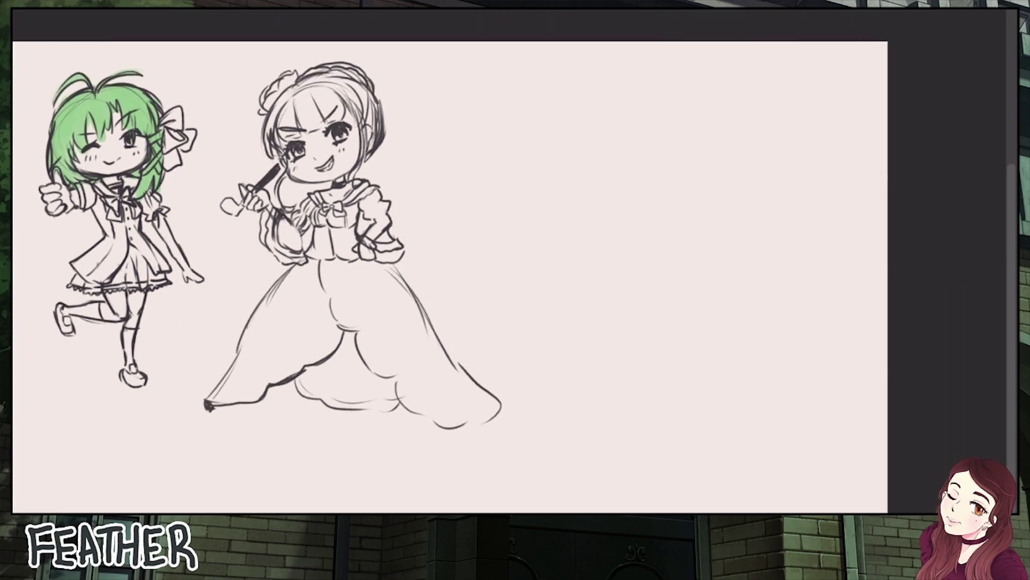
pyautogui.scroll(-1, 501, 295)
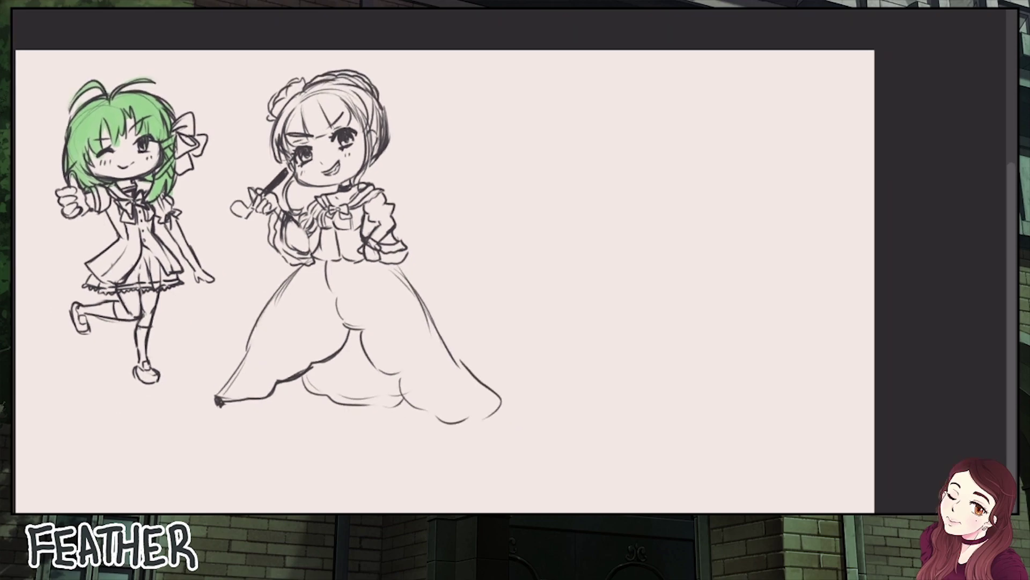
pyautogui.scroll(1, 445, 281)
pyautogui.moveTo(323, 233)
pyautogui.mouseDown()
pyautogui.moveTo(320, 246)
pyautogui.moveTo(341, 267)
pyautogui.moveTo(337, 241)
pyautogui.moveTo(357, 274)
pyautogui.moveTo(314, 269)
pyautogui.moveTo(368, 276)
pyautogui.moveTo(337, 234)
pyautogui.moveTo(317, 273)
pyautogui.mouseUp()
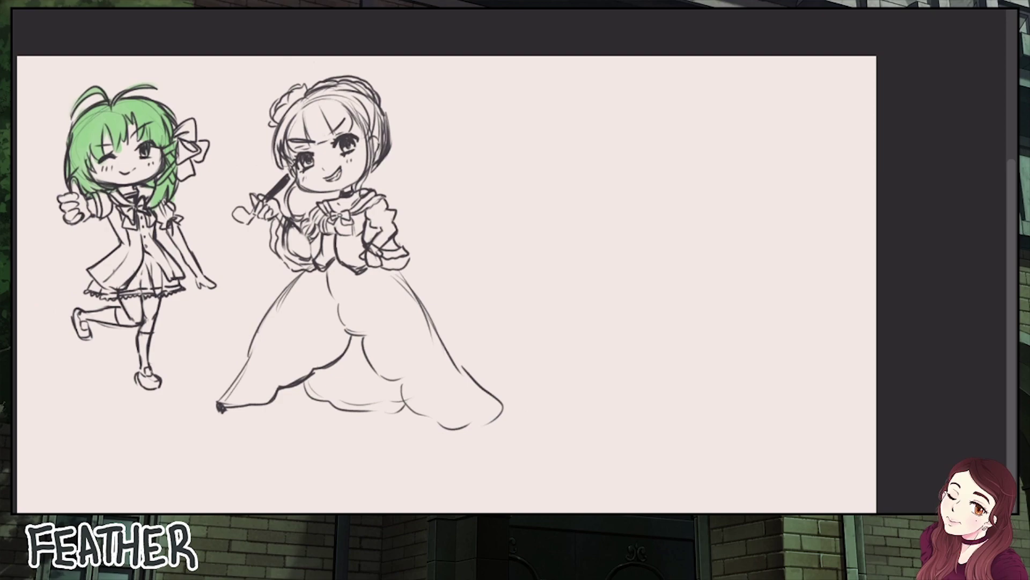
pyautogui.moveTo(446, 285); pyautogui.dragTo(451, 247)
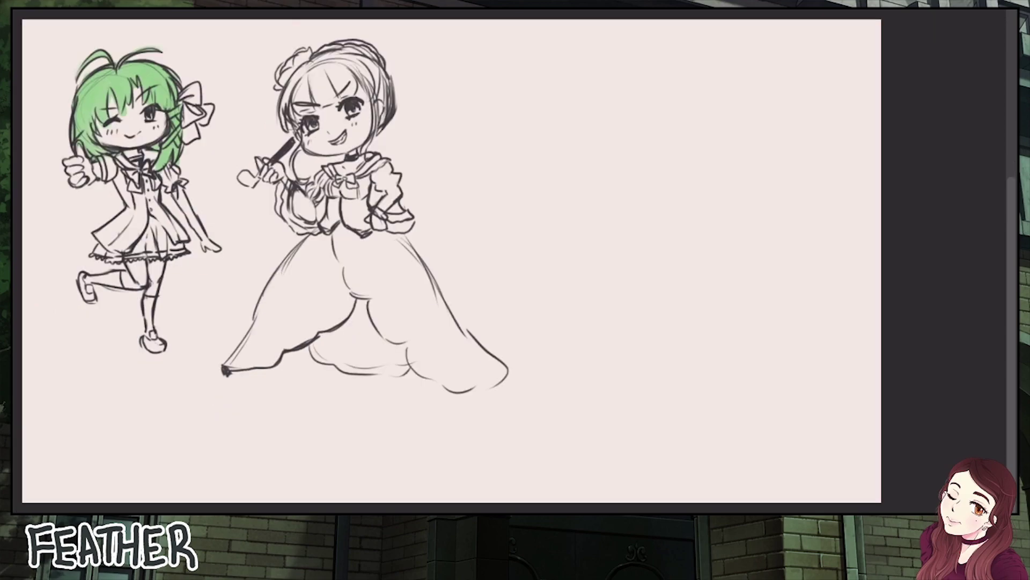
# Clean up the overskirt's corner on the raised-arm side and sketch two columns of tiered ruffles beneath it
pyautogui.hotkey('ctrl', 'z')
pyautogui.hotkey('ctrl', 'z')
pyautogui.hotkey('ctrl', 'z')
pyautogui.moveTo(227, 369); pyautogui.dragTo(238, 369)
pyautogui.moveTo(231, 375)
pyautogui.mouseDown()
pyautogui.moveTo(225, 401)
pyautogui.moveTo(264, 407)
pyautogui.moveTo(230, 435)
pyautogui.mouseUp()
pyautogui.moveTo(228, 377)
pyautogui.mouseDown()
pyautogui.moveTo(225, 403)
pyautogui.moveTo(258, 402)
pyautogui.moveTo(220, 413)
pyautogui.moveTo(267, 416)
pyautogui.moveTo(260, 393)
pyautogui.moveTo(273, 383)
pyautogui.moveTo(278, 393)
pyautogui.moveTo(327, 378)
pyautogui.moveTo(315, 373)
pyautogui.moveTo(268, 409)
pyautogui.moveTo(322, 423)
pyautogui.moveTo(316, 404)
pyautogui.moveTo(279, 453)
pyautogui.moveTo(337, 450)
pyautogui.mouseUp()
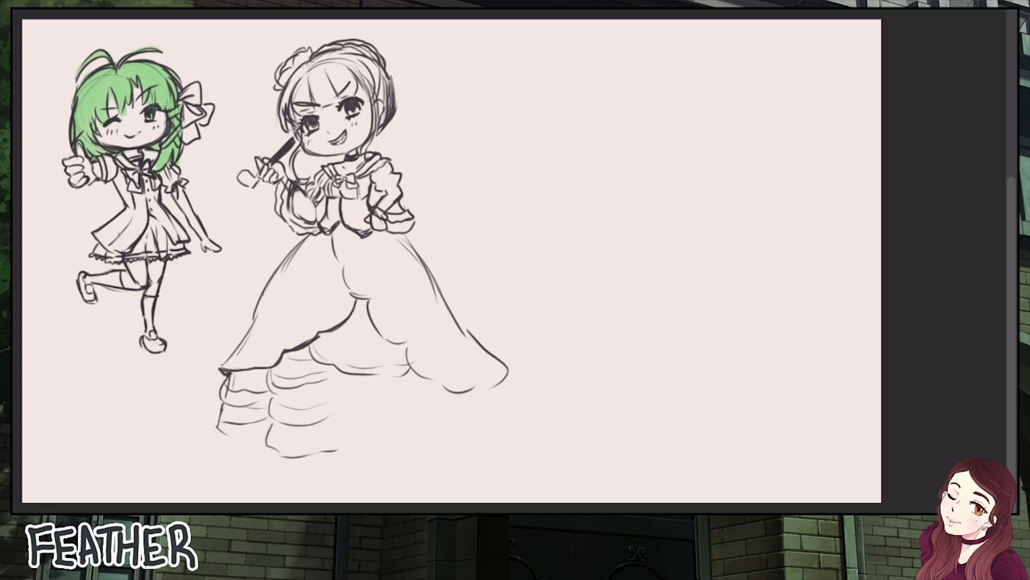
# Close the ruffled hem, add a third column of ruffles and extend the underskirt to its far side
pyautogui.moveTo(217, 428); pyautogui.dragTo(275, 454)
pyautogui.moveTo(329, 364); pyautogui.dragTo(333, 448)
pyautogui.moveTo(333, 395); pyautogui.dragTo(392, 387)
pyautogui.moveTo(336, 415); pyautogui.dragTo(391, 410)
pyautogui.moveTo(339, 444)
pyautogui.mouseDown()
pyautogui.moveTo(384, 436)
pyautogui.moveTo(415, 449)
pyautogui.moveTo(401, 454)
pyautogui.mouseUp()
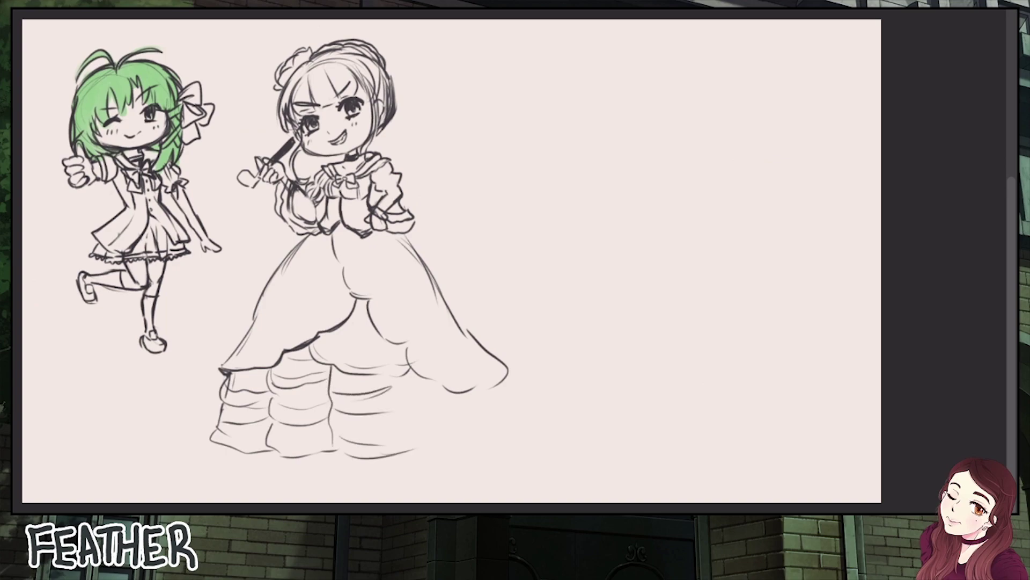
pyautogui.moveTo(415, 374)
pyautogui.mouseDown()
pyautogui.moveTo(418, 450)
pyautogui.moveTo(492, 441)
pyautogui.mouseUp()
# Erase the far half of the overskirt and redraw it with a rounder outline and a scalloped front edge
pyautogui.moveTo(371, 302)
pyautogui.mouseDown()
pyautogui.moveTo(378, 326)
pyautogui.moveTo(357, 295)
pyautogui.moveTo(357, 309)
pyautogui.moveTo(332, 244)
pyautogui.moveTo(353, 301)
pyautogui.moveTo(436, 394)
pyautogui.moveTo(465, 409)
pyautogui.moveTo(450, 382)
pyautogui.moveTo(452, 352)
pyautogui.moveTo(496, 370)
pyautogui.moveTo(430, 270)
pyautogui.moveTo(426, 283)
pyautogui.moveTo(474, 354)
pyautogui.moveTo(518, 398)
pyautogui.moveTo(489, 382)
pyautogui.mouseUp()
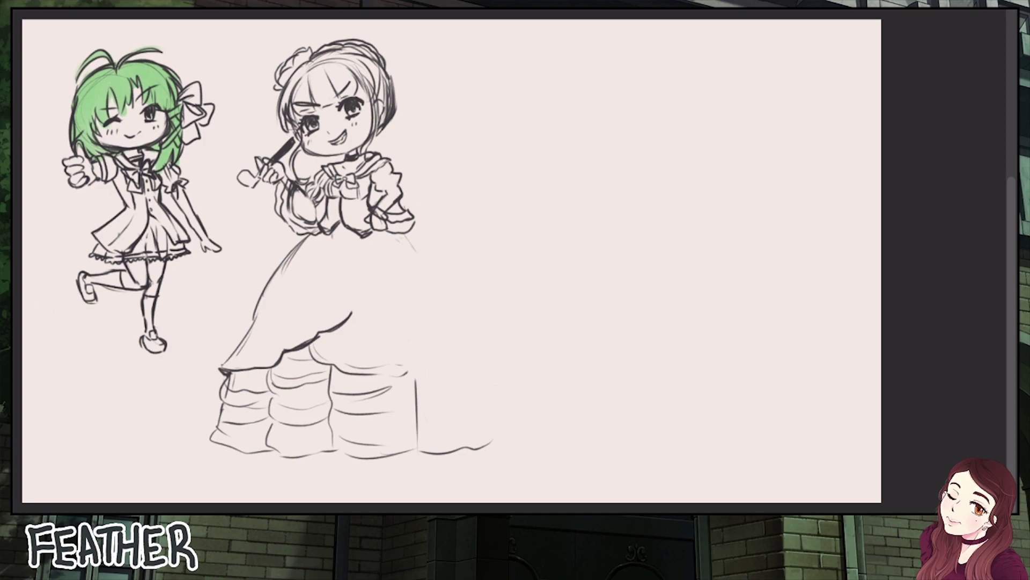
pyautogui.moveTo(392, 236)
pyautogui.mouseDown()
pyautogui.moveTo(444, 274)
pyautogui.moveTo(524, 438)
pyautogui.mouseUp()
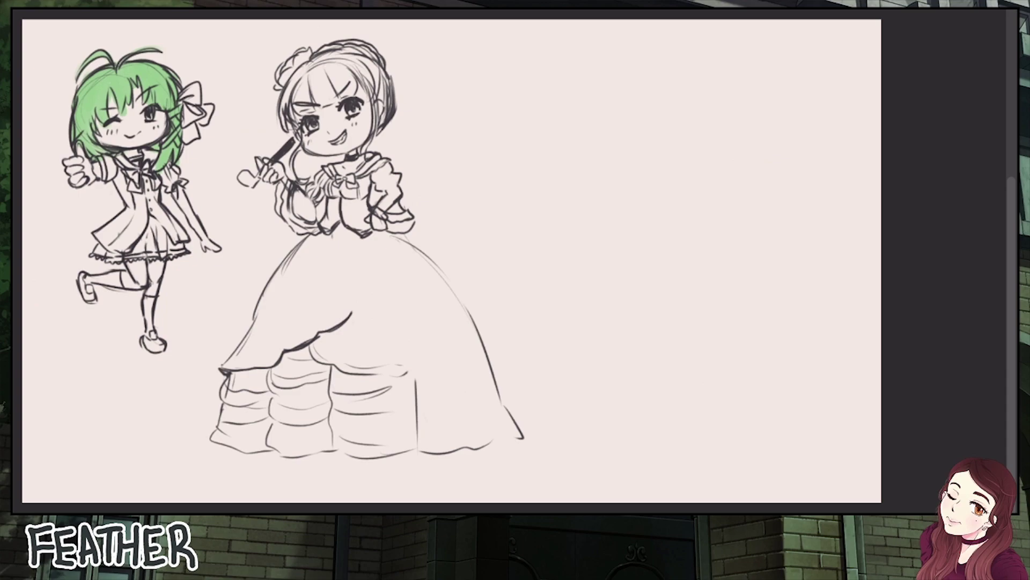
pyautogui.moveTo(319, 236)
pyautogui.mouseDown()
pyautogui.moveTo(322, 272)
pyautogui.moveTo(350, 281)
pyautogui.moveTo(347, 297)
pyautogui.moveTo(368, 325)
pyautogui.mouseUp()
pyautogui.moveTo(369, 325)
pyautogui.mouseDown()
pyautogui.moveTo(397, 333)
pyautogui.moveTo(387, 332)
pyautogui.moveTo(443, 386)
pyautogui.moveTo(449, 405)
pyautogui.moveTo(527, 441)
pyautogui.mouseUp()
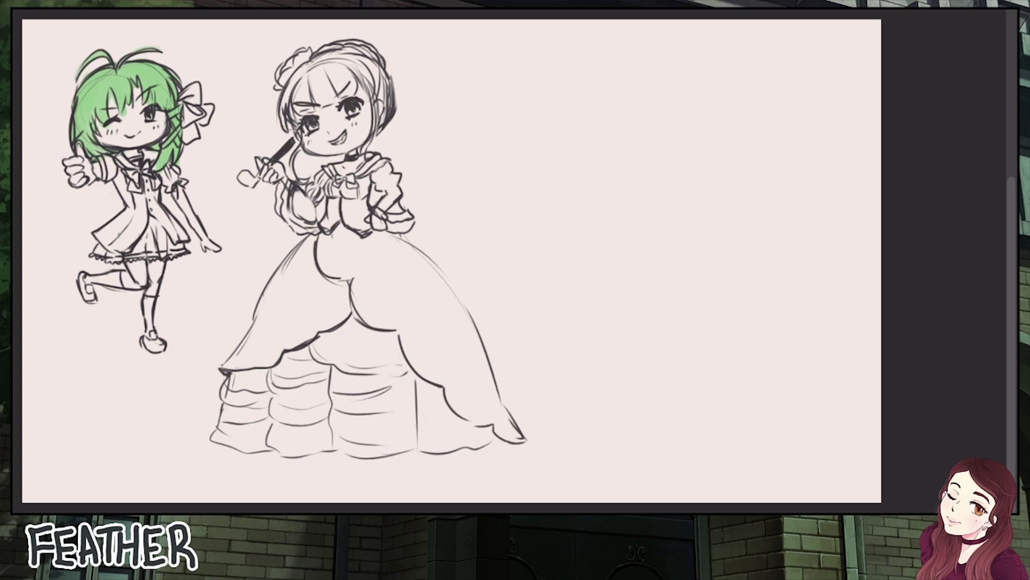
pyautogui.moveTo(392, 234)
pyautogui.mouseDown()
pyautogui.moveTo(415, 246)
pyautogui.moveTo(474, 324)
pyautogui.mouseUp()
pyautogui.moveTo(248, 332); pyautogui.dragTo(307, 234)
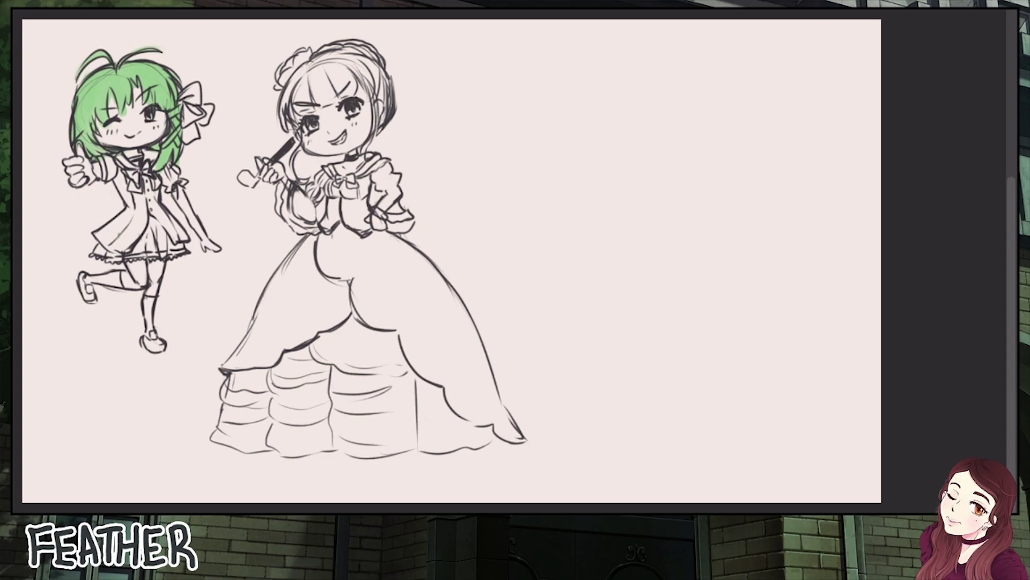
# Darken the overskirt's outline on the raised-arm side and reinforce the outer contour of the ruffled underskirt beneath it
pyautogui.moveTo(278, 269)
pyautogui.mouseDown()
pyautogui.moveTo(304, 236)
pyautogui.moveTo(251, 326)
pyautogui.mouseUp()
pyautogui.moveTo(292, 254); pyautogui.dragTo(260, 304)
pyautogui.moveTo(302, 237)
pyautogui.mouseDown()
pyautogui.moveTo(280, 264)
pyautogui.moveTo(287, 255)
pyautogui.mouseUp()
pyautogui.moveTo(255, 317)
pyautogui.mouseDown()
pyautogui.moveTo(217, 370)
pyautogui.moveTo(229, 357)
pyautogui.moveTo(220, 405)
pyautogui.mouseUp()
pyautogui.moveTo(217, 447); pyautogui.dragTo(282, 456)
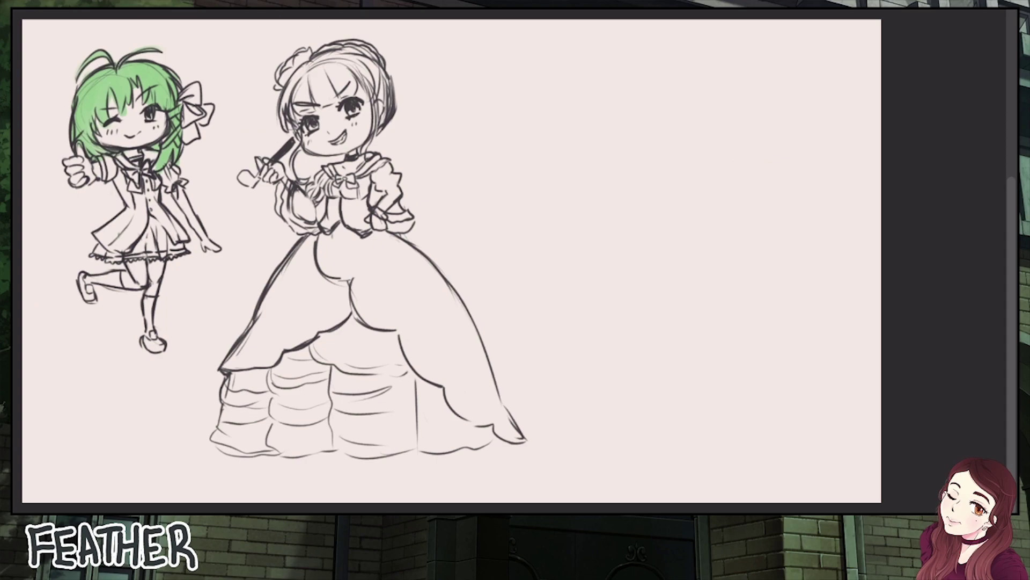
# Redraw the overskirt's front opening as a single curve from the waist, refine the bodice details and mark the underskirt's fold below the opening
pyautogui.moveTo(348, 280)
pyautogui.mouseDown()
pyautogui.moveTo(354, 307)
pyautogui.moveTo(341, 261)
pyautogui.moveTo(358, 275)
pyautogui.moveTo(332, 288)
pyautogui.moveTo(328, 267)
pyautogui.moveTo(313, 261)
pyautogui.moveTo(342, 286)
pyautogui.mouseUp()
pyautogui.hotkey('ctrl', 'z')
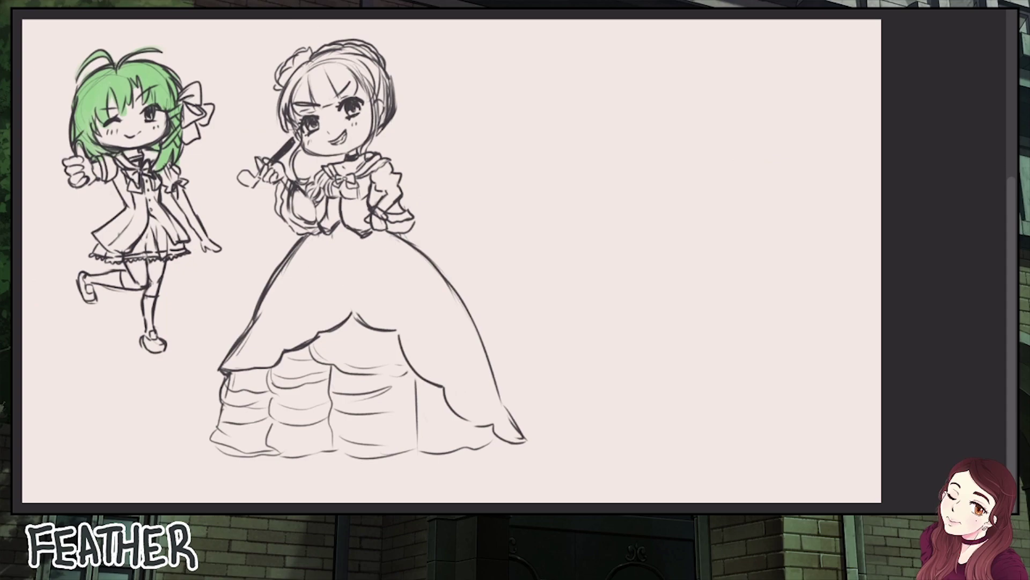
pyautogui.moveTo(310, 237)
pyautogui.mouseDown()
pyautogui.moveTo(325, 285)
pyautogui.moveTo(356, 320)
pyautogui.moveTo(351, 313)
pyautogui.mouseUp()
pyautogui.moveTo(327, 227)
pyautogui.mouseDown()
pyautogui.moveTo(333, 198)
pyautogui.moveTo(324, 232)
pyautogui.moveTo(375, 231)
pyautogui.moveTo(357, 218)
pyautogui.moveTo(366, 228)
pyautogui.mouseUp()
pyautogui.moveTo(359, 209); pyautogui.dragTo(367, 227)
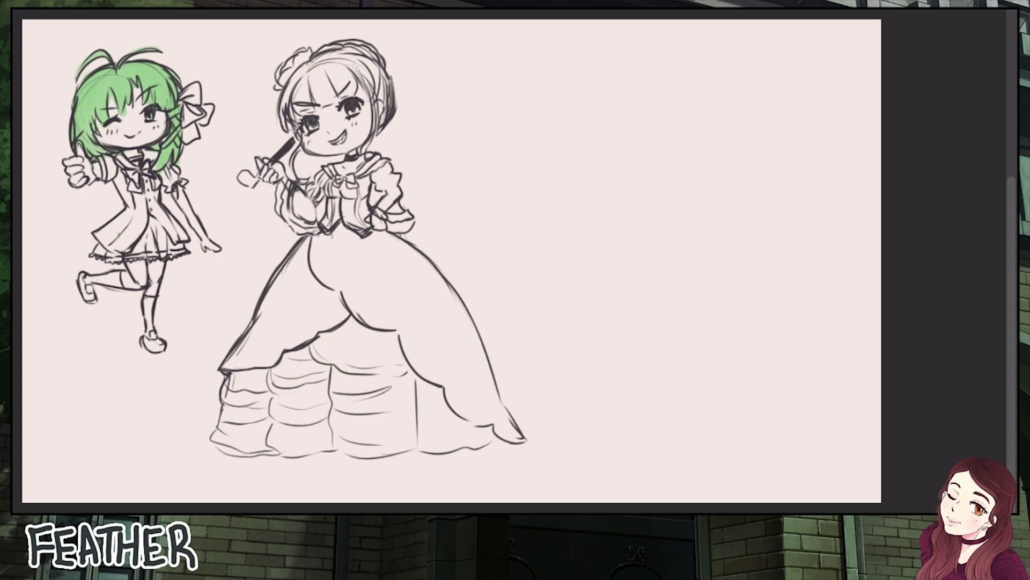
pyautogui.moveTo(331, 225)
pyautogui.mouseDown()
pyautogui.moveTo(334, 201)
pyautogui.moveTo(327, 228)
pyautogui.moveTo(362, 225)
pyautogui.mouseUp()
pyautogui.moveTo(328, 335); pyautogui.dragTo(327, 363)
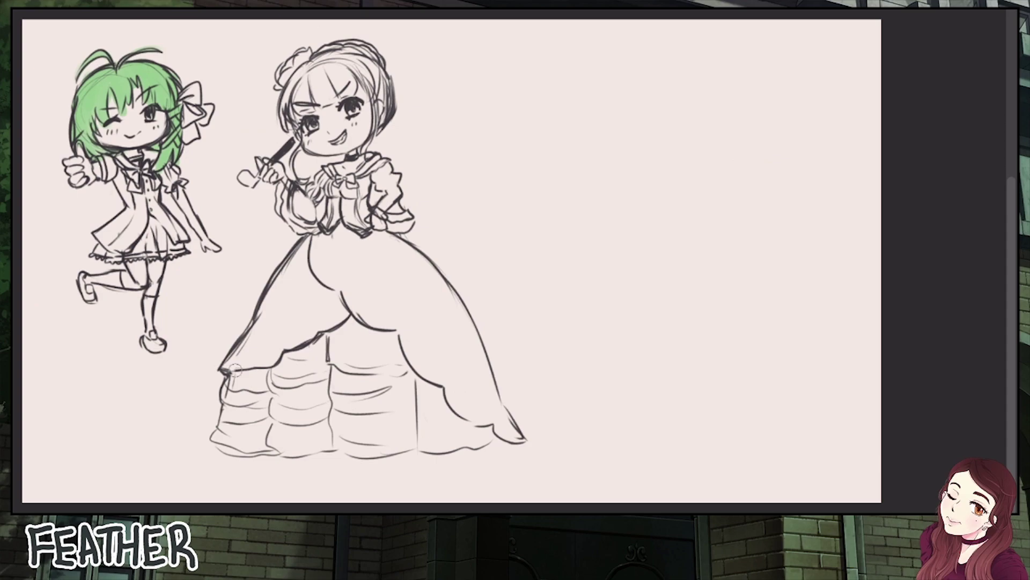
# Redraw the overskirt's raised-arm-side hem with scallops and add a parallel trim line along both overskirt edges
pyautogui.moveTo(236, 370)
pyautogui.mouseDown()
pyautogui.moveTo(274, 365)
pyautogui.moveTo(280, 346)
pyautogui.moveTo(321, 334)
pyautogui.mouseUp()
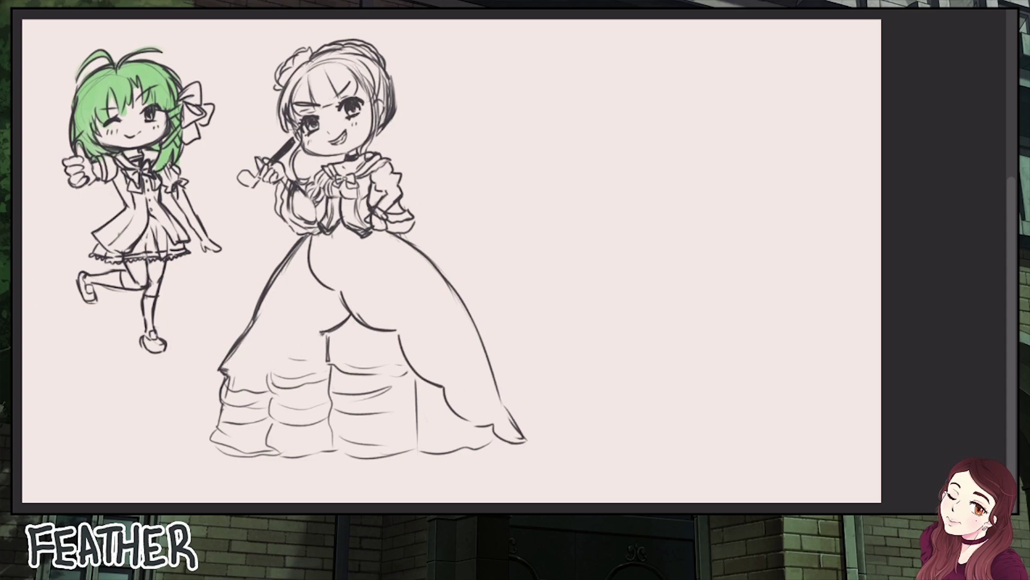
pyautogui.moveTo(221, 371)
pyautogui.mouseDown()
pyautogui.moveTo(269, 364)
pyautogui.moveTo(339, 327)
pyautogui.mouseUp()
pyautogui.moveTo(338, 291); pyautogui.dragTo(352, 317)
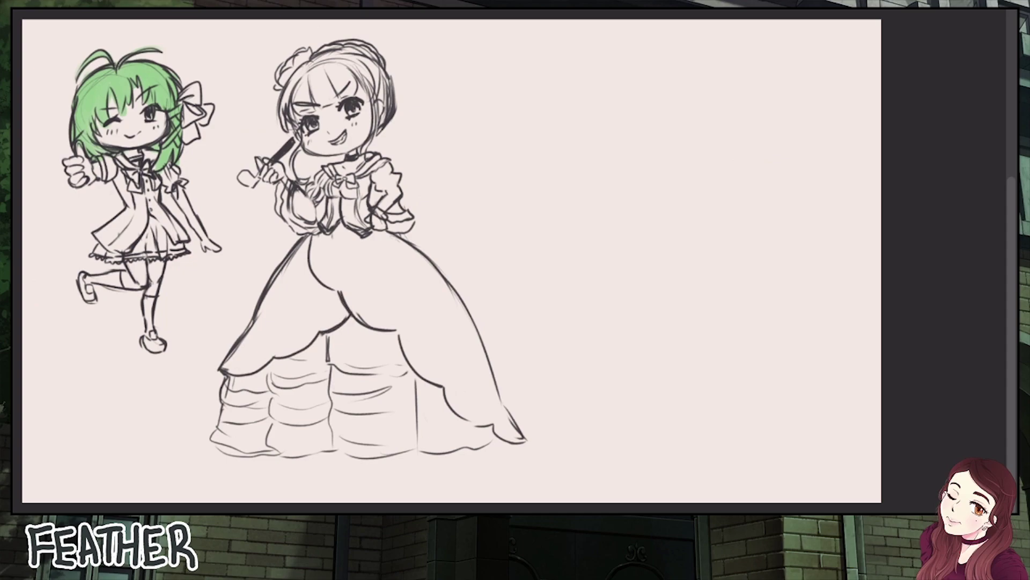
pyautogui.moveTo(317, 241)
pyautogui.mouseDown()
pyautogui.moveTo(347, 294)
pyautogui.moveTo(426, 344)
pyautogui.moveTo(521, 435)
pyautogui.mouseUp()
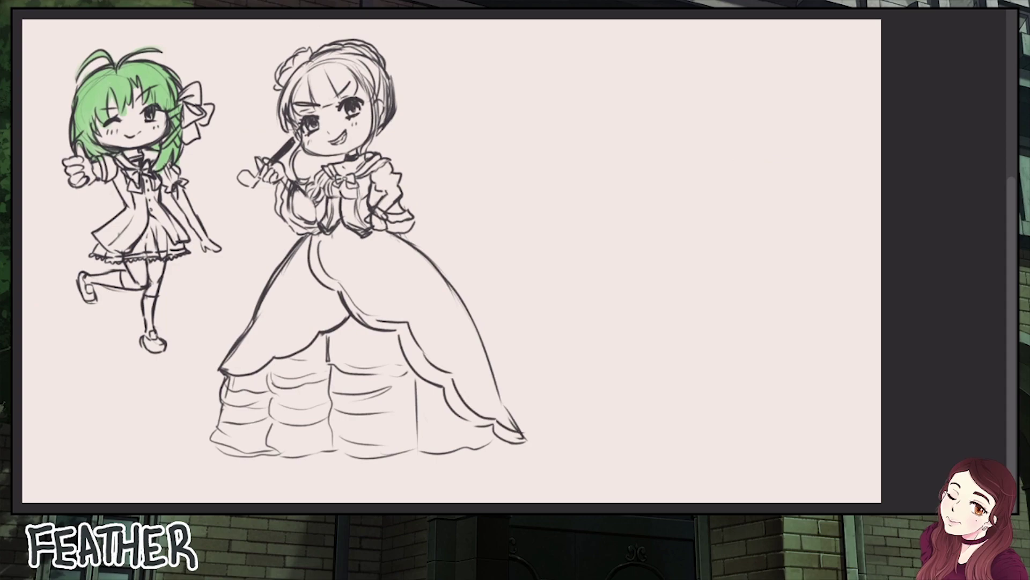
pyautogui.moveTo(225, 363)
pyautogui.mouseDown()
pyautogui.moveTo(306, 330)
pyautogui.moveTo(343, 299)
pyautogui.mouseUp()
# Draw a small oval ornament near the overskirt's far edge and add flowing fold lines across both halves
pyautogui.moveTo(477, 336)
pyautogui.mouseDown()
pyautogui.moveTo(488, 365)
pyautogui.moveTo(477, 341)
pyautogui.mouseUp()
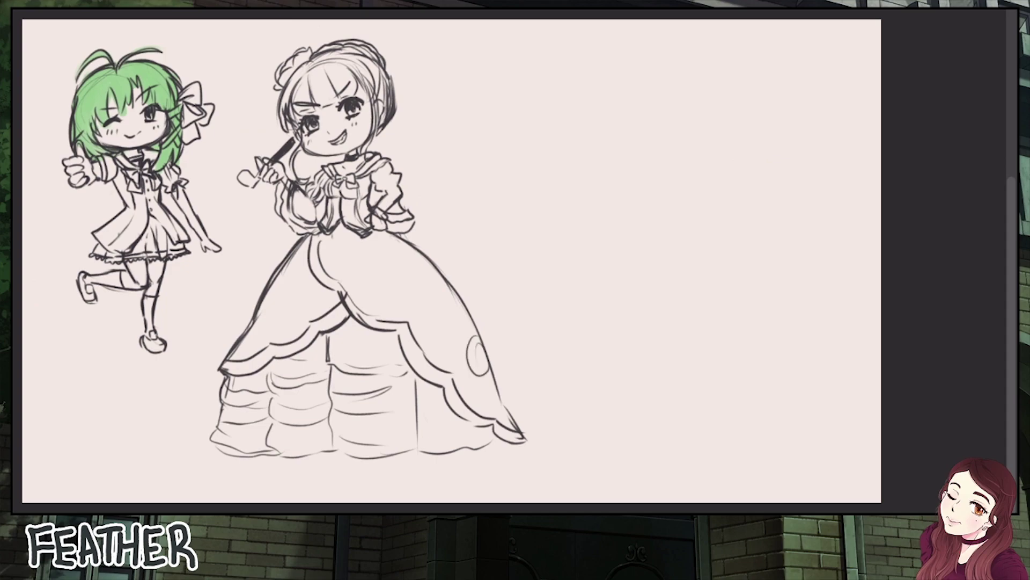
pyautogui.moveTo(466, 377)
pyautogui.mouseDown()
pyautogui.moveTo(421, 328)
pyautogui.moveTo(449, 336)
pyautogui.mouseUp()
pyautogui.moveTo(417, 308)
pyautogui.mouseDown()
pyautogui.moveTo(355, 272)
pyautogui.moveTo(427, 300)
pyautogui.moveTo(352, 242)
pyautogui.moveTo(425, 277)
pyautogui.mouseUp()
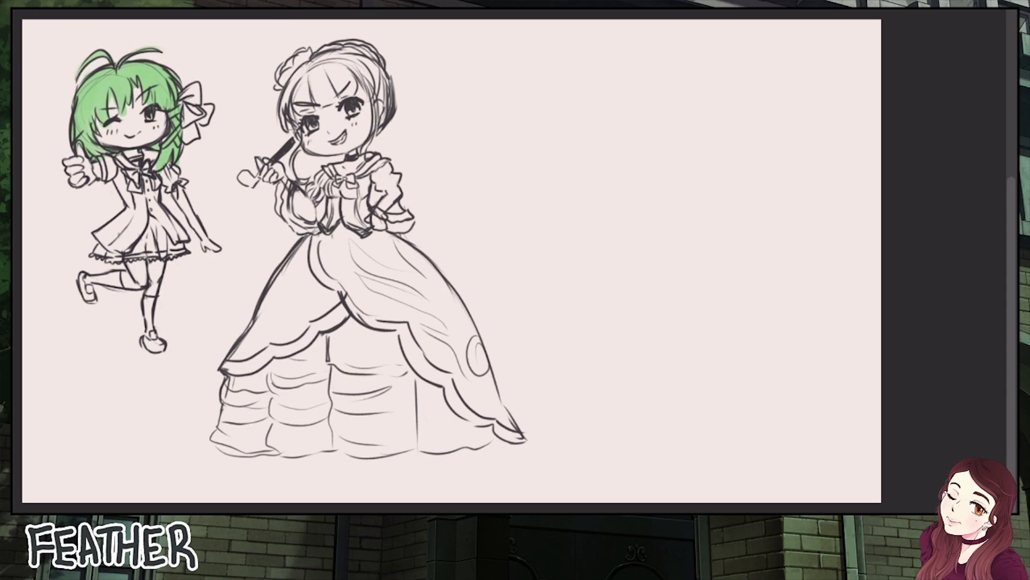
pyautogui.moveTo(298, 301); pyautogui.dragTo(238, 345)
pyautogui.moveTo(298, 292)
pyautogui.mouseDown()
pyautogui.moveTo(250, 334)
pyautogui.moveTo(292, 296)
pyautogui.mouseUp()
pyautogui.moveTo(292, 296); pyautogui.dragTo(270, 315)
pyautogui.moveTo(292, 273); pyautogui.dragTo(266, 316)
pyautogui.moveTo(295, 253)
pyautogui.mouseDown()
pyautogui.moveTo(293, 275)
pyautogui.moveTo(278, 282)
pyautogui.mouseUp()
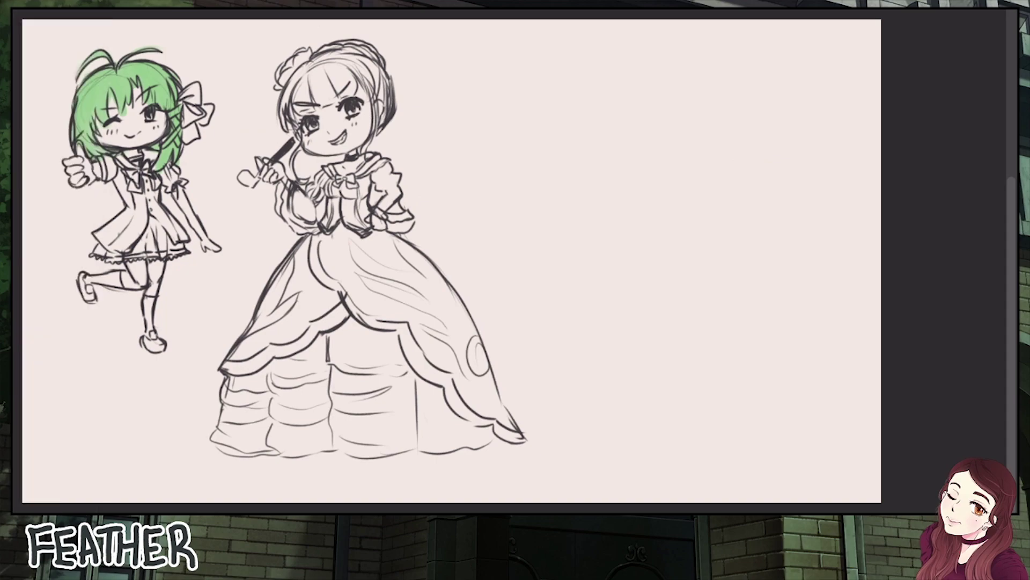
# Scale the gowned lady down proportionally and shift her slightly up the canvas
pyautogui.click(49, 161)
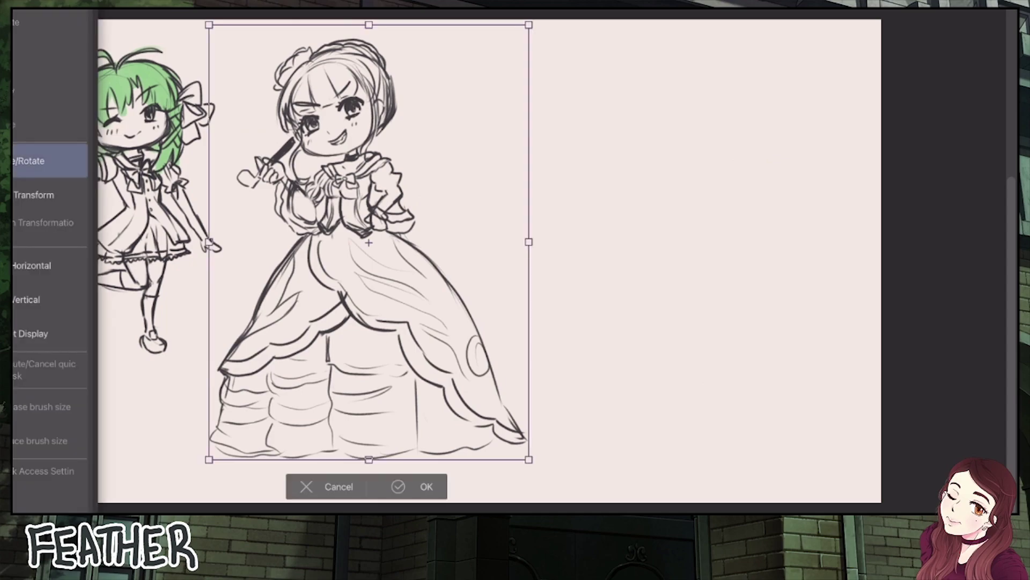
pyautogui.moveTo(529, 460); pyautogui.dragTo(500, 421)
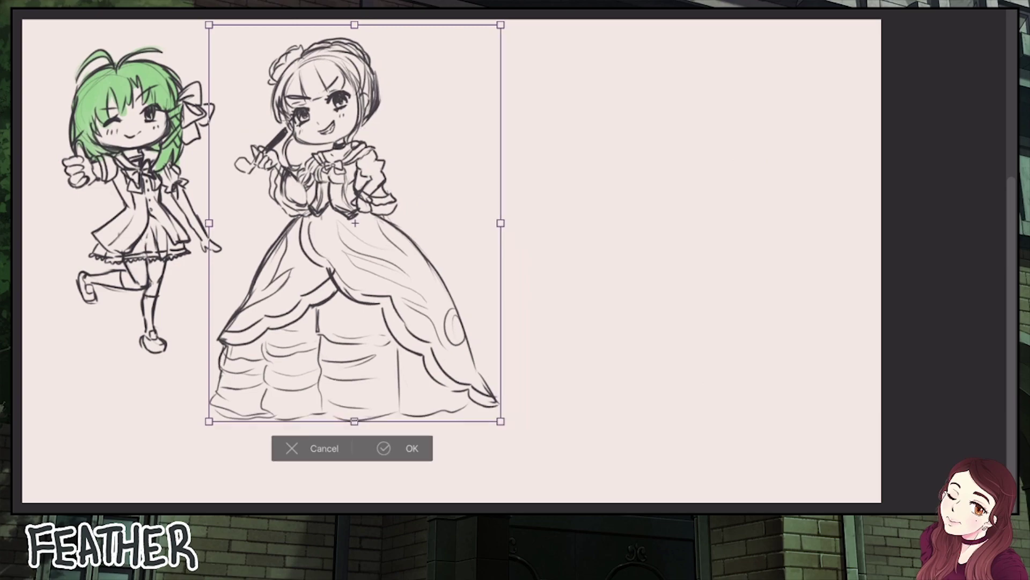
pyautogui.moveTo(476, 337); pyautogui.dragTo(478, 329)
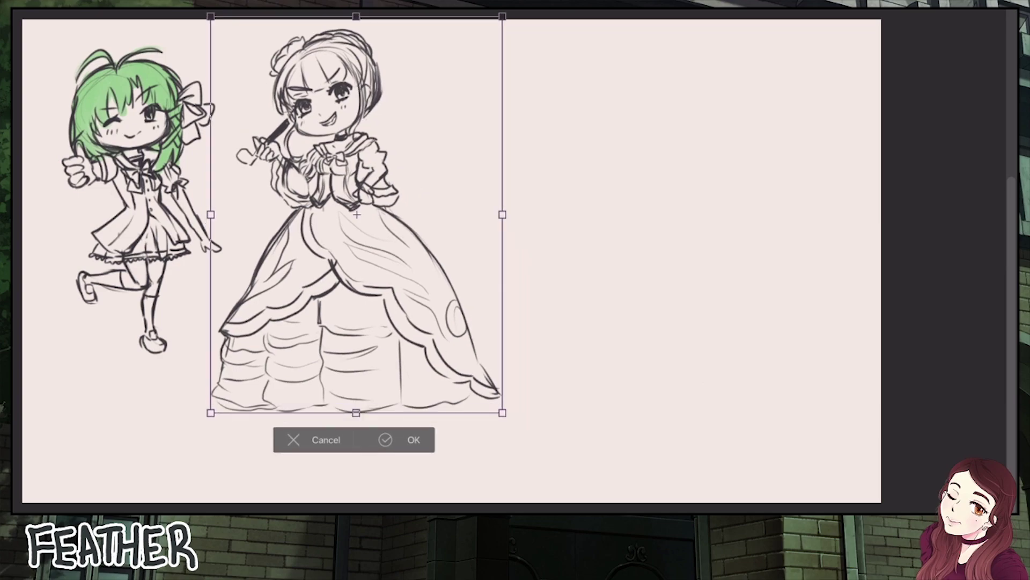
pyautogui.click(386, 439)
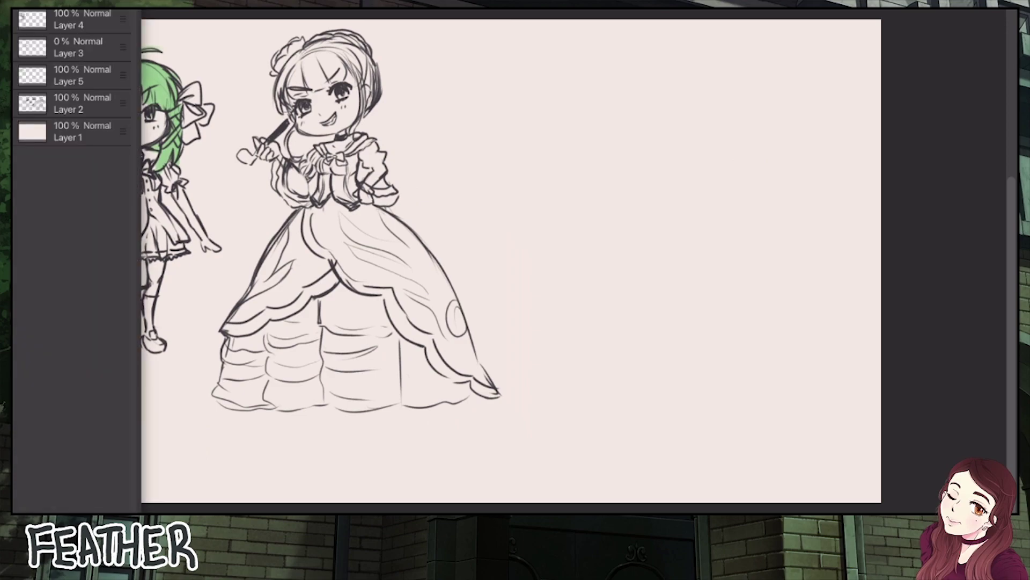
# Select Layer 4 and Layer 5 together and move the green-haired girl down to stand level with the lady's hem
pyautogui.click(80, 19)
pyautogui.keyDown('ctrl'); pyautogui.click(80, 75); pyautogui.keyUp('ctrl')
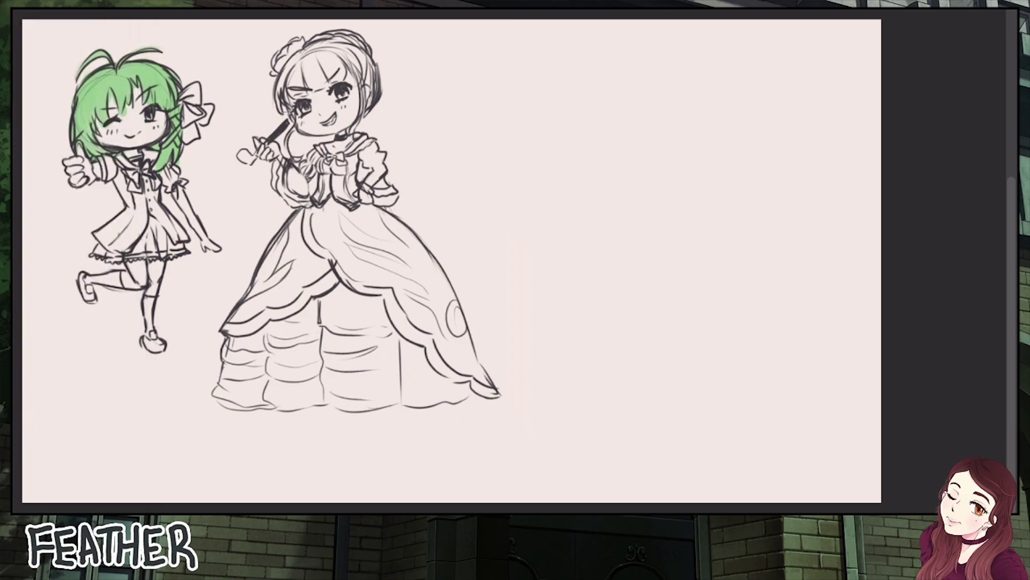
pyautogui.moveTo(167, 167); pyautogui.dragTo(159, 218)
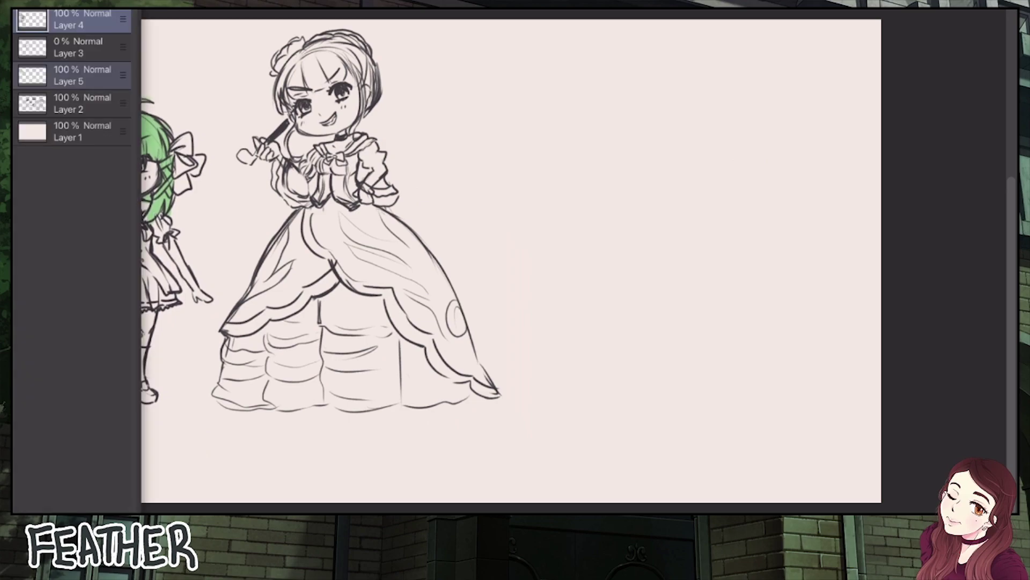
pyautogui.click(50, 160)
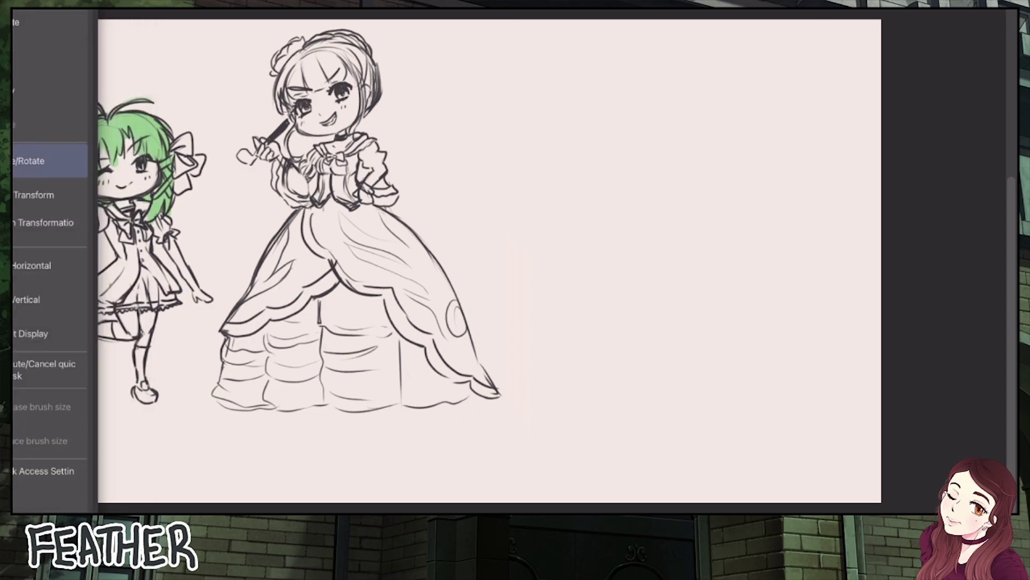
pyautogui.press('Return')
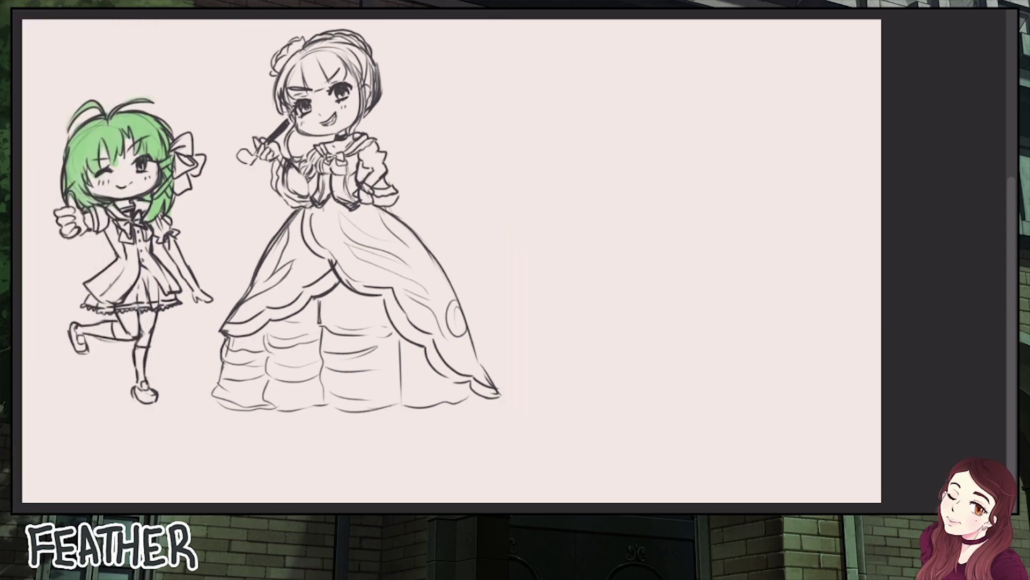
# Shrink the gowned lady a little more and nudge her down beside the green-haired girl
pyautogui.click(50, 161)
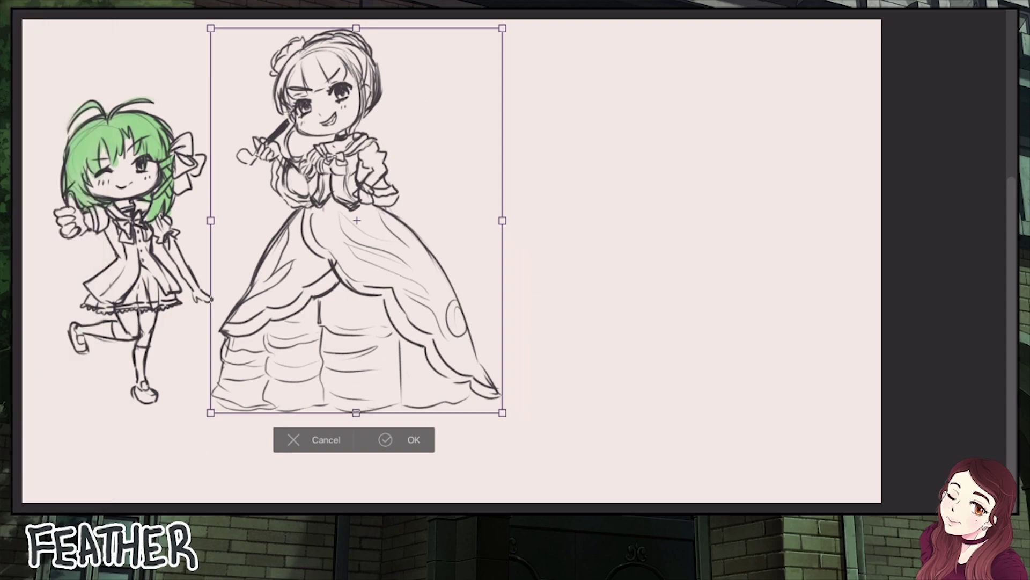
pyautogui.moveTo(502, 28); pyautogui.dragTo(483, 54)
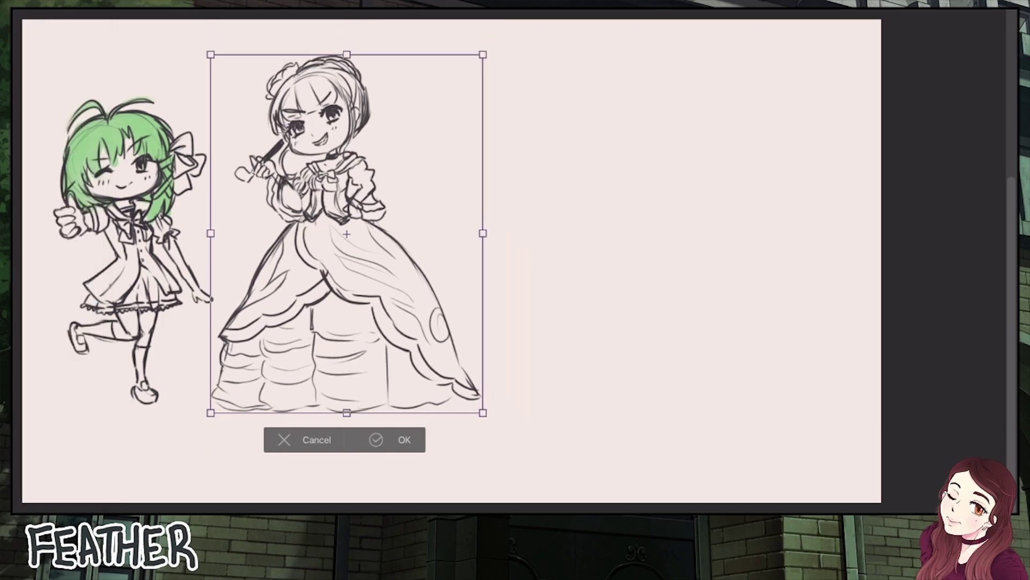
pyautogui.moveTo(435, 209); pyautogui.dragTo(434, 217)
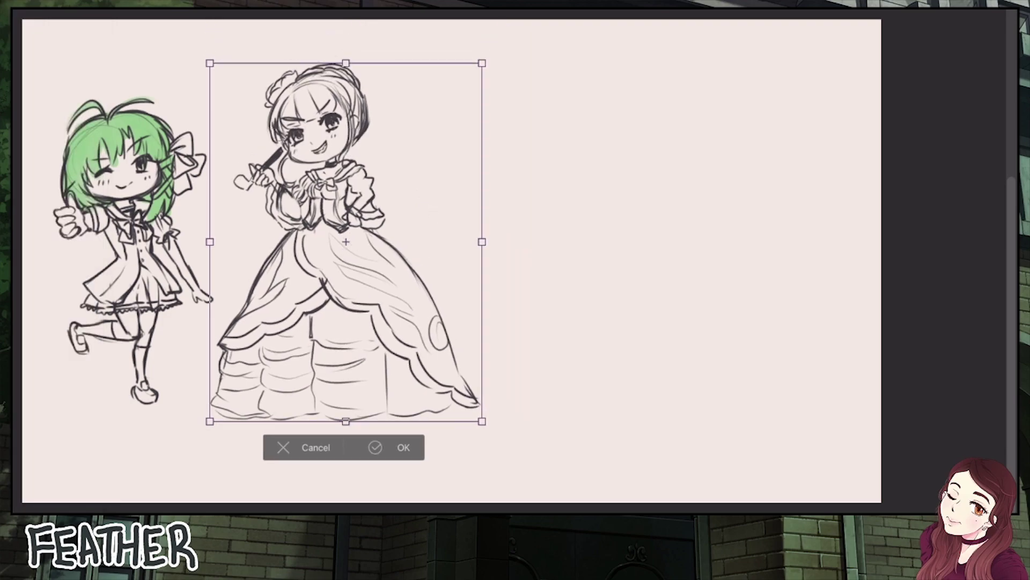
pyautogui.press('Return')
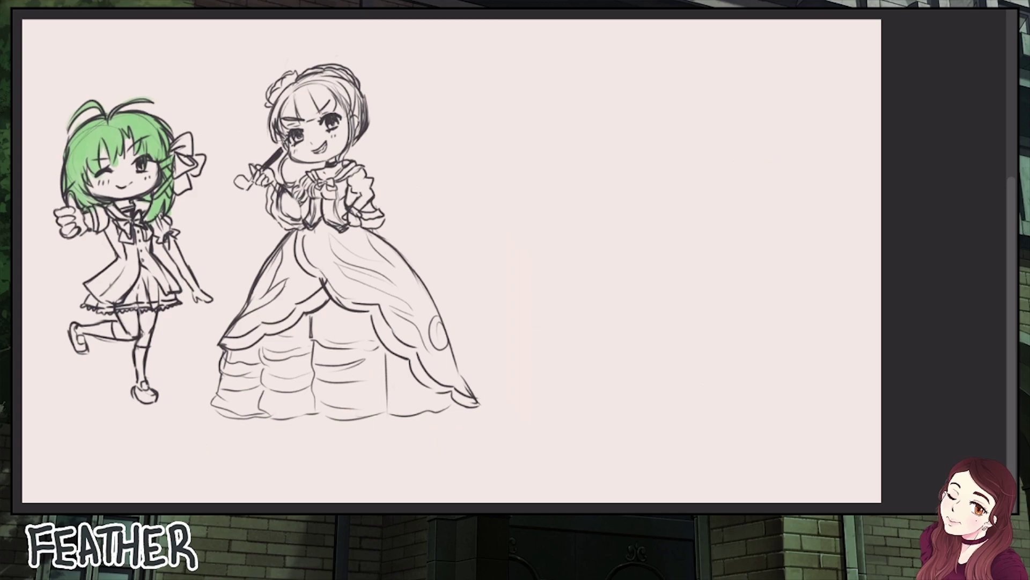
# Paint the lady's fringe and loose side strands in a soft golden yellow on Layer 5
pyautogui.moveTo(336, 14); pyautogui.dragTo(407, 10)
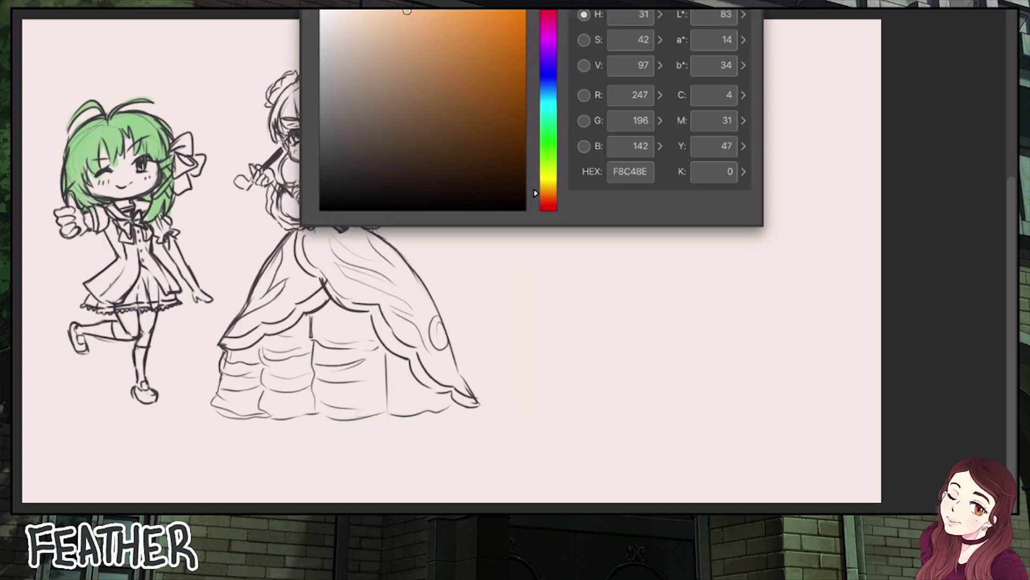
pyautogui.moveTo(548, 193); pyautogui.dragTo(548, 185)
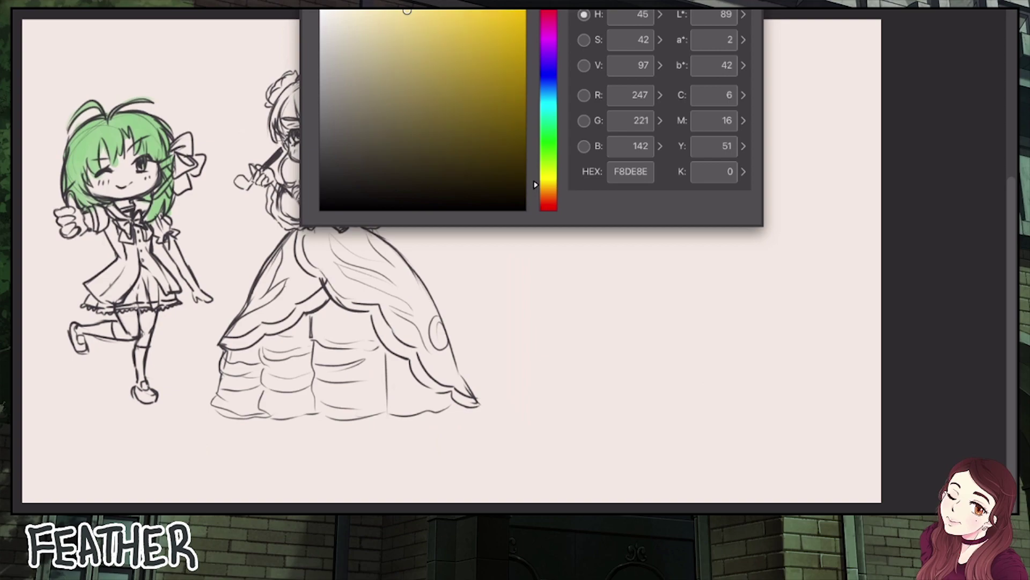
pyautogui.moveTo(407, 11); pyautogui.dragTo(404, 16)
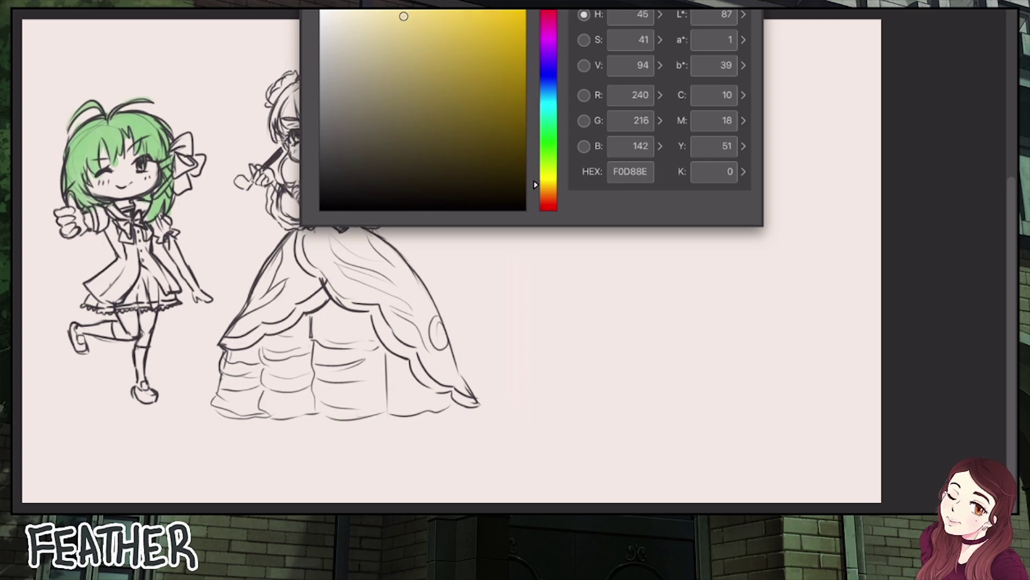
pyautogui.moveTo(549, 185); pyautogui.dragTo(548, 187)
pyautogui.press('Return')
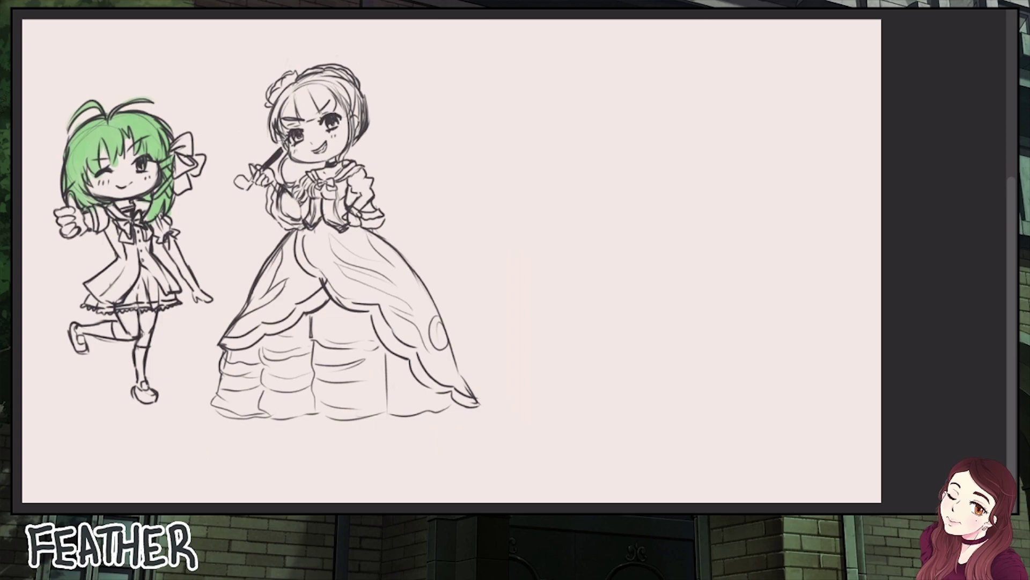
pyautogui.press('Tab')
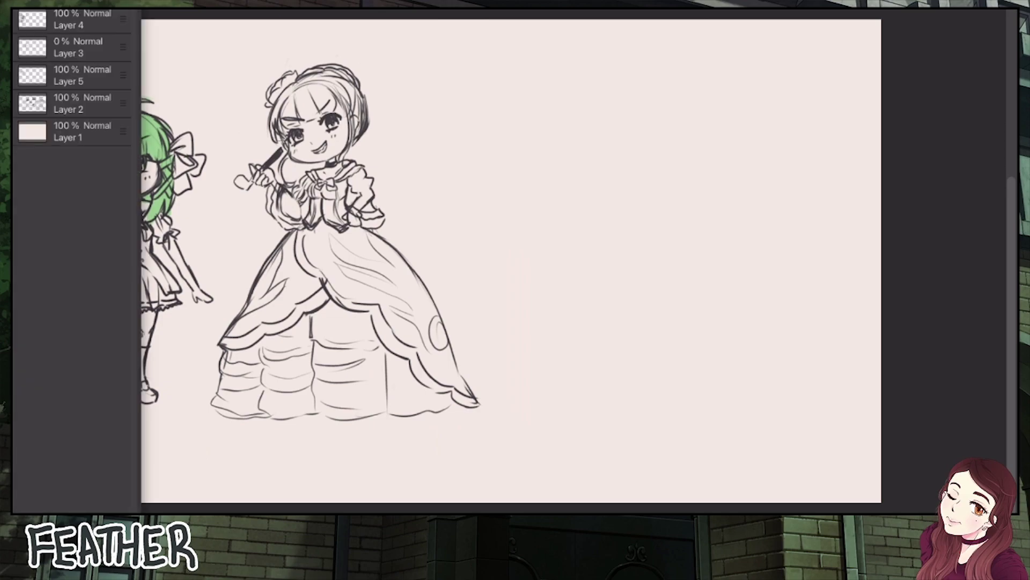
pyautogui.click(73, 75)
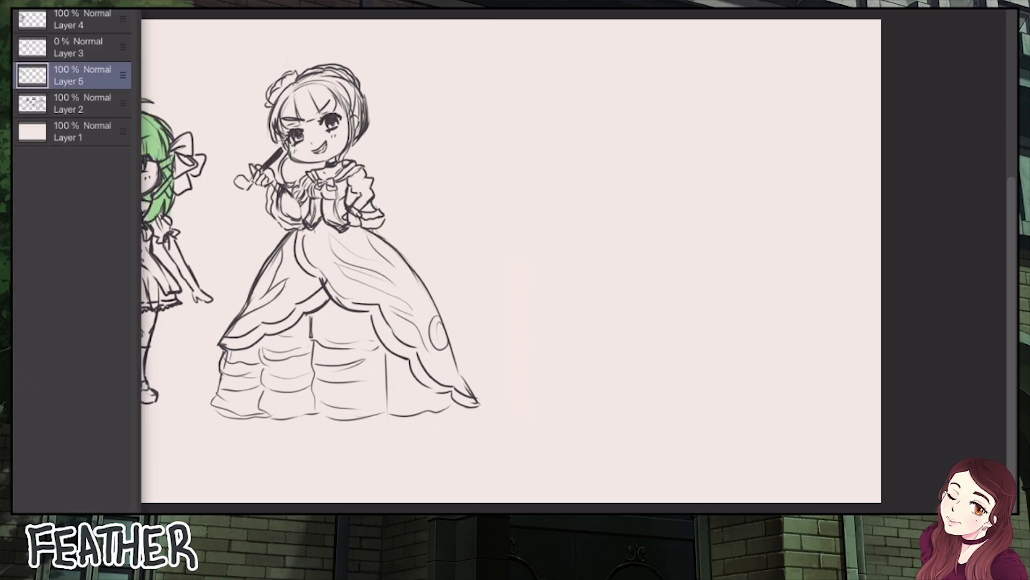
pyautogui.press('Tab')
pyautogui.moveTo(275, 118)
pyautogui.mouseDown()
pyautogui.moveTo(304, 91)
pyautogui.moveTo(307, 119)
pyautogui.mouseUp()
pyautogui.moveTo(326, 77)
pyautogui.mouseDown()
pyautogui.moveTo(319, 114)
pyautogui.moveTo(335, 108)
pyautogui.moveTo(346, 136)
pyautogui.mouseUp()
pyautogui.moveTo(285, 161); pyautogui.dragTo(287, 175)
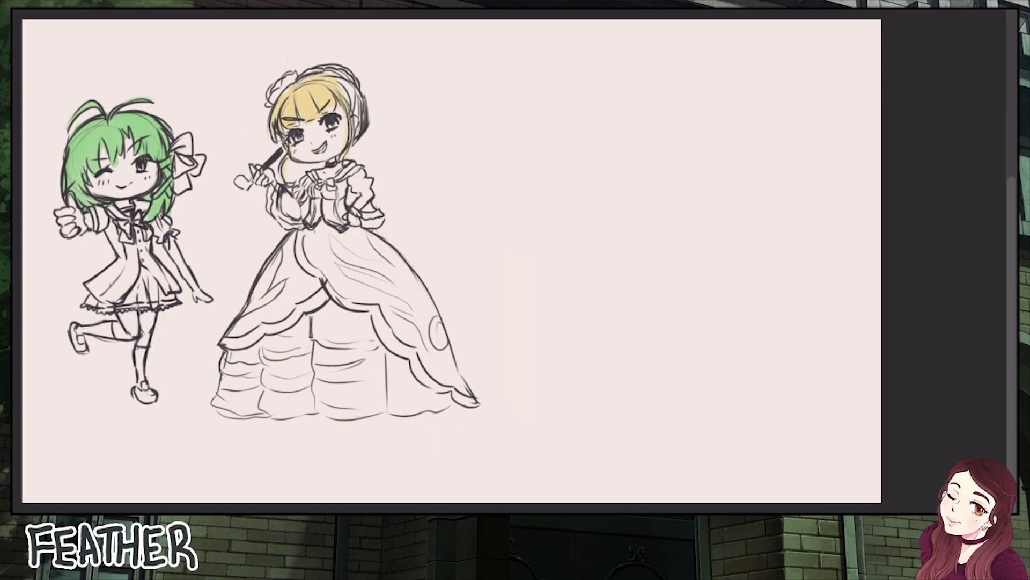
# Extend the yellow over the lady's braided crown, bun and back hair
pyautogui.moveTo(346, 90); pyautogui.dragTo(356, 131)
pyautogui.moveTo(351, 89)
pyautogui.mouseDown()
pyautogui.moveTo(358, 120)
pyautogui.moveTo(359, 102)
pyautogui.mouseUp()
pyautogui.moveTo(352, 75)
pyautogui.mouseDown()
pyautogui.moveTo(341, 86)
pyautogui.moveTo(326, 74)
pyautogui.mouseUp()
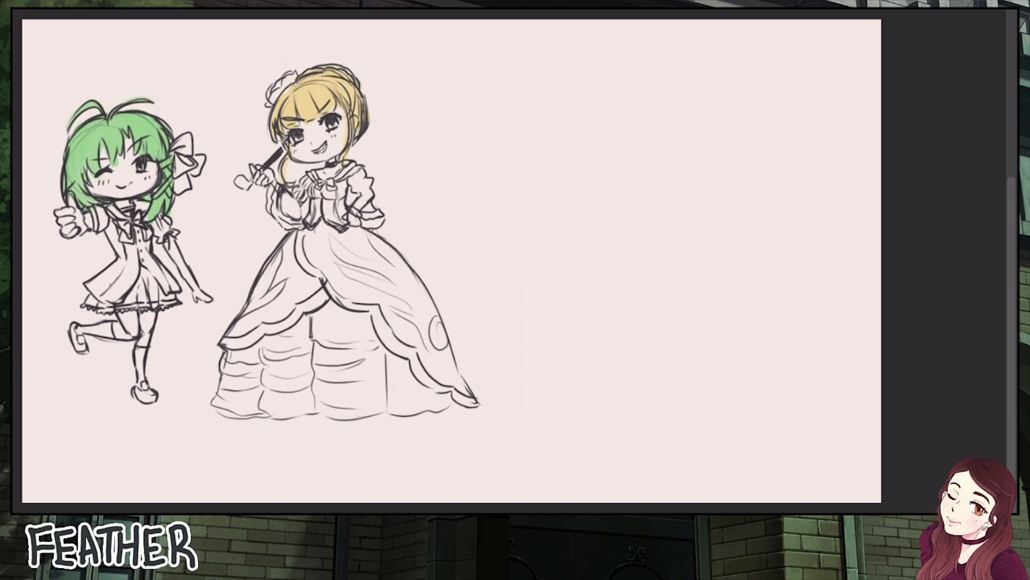
pyautogui.moveTo(356, 138); pyautogui.dragTo(358, 146)
# Choose a deep rose red and colour the flower in the lady's hair
pyautogui.press('c')
pyautogui.moveTo(547, 187); pyautogui.dragTo(548, 10)
pyautogui.moveTo(421, 39); pyautogui.dragTo(430, 49)
pyautogui.press('Return')
pyautogui.moveTo(277, 89)
pyautogui.mouseDown()
pyautogui.moveTo(271, 99)
pyautogui.moveTo(289, 102)
pyautogui.moveTo(290, 76)
pyautogui.mouseUp()
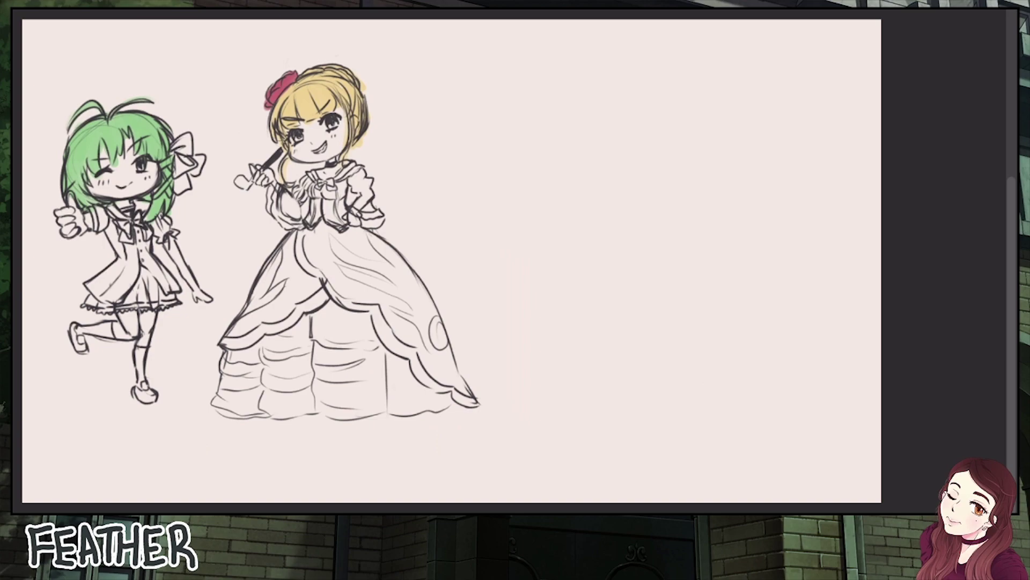
# Choose the blue 7192D5 and colour both of the lady's irises
pyautogui.press('c')
pyautogui.moveTo(549, 11); pyautogui.dragTo(548, 84)
pyautogui.moveTo(420, 39); pyautogui.dragTo(416, 37)
pyautogui.press('Return')
pyautogui.moveTo(295, 137); pyautogui.dragTo(336, 127)
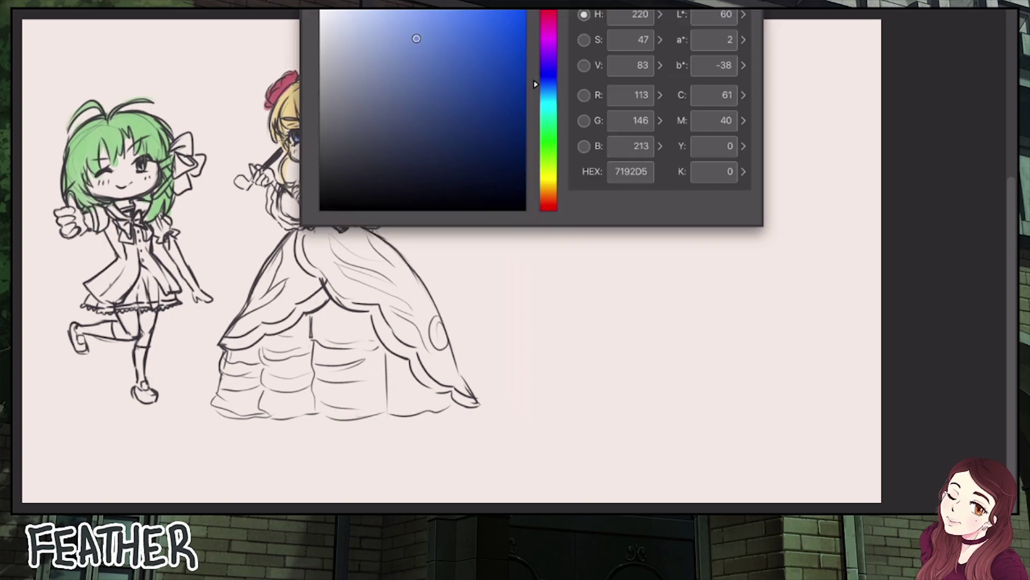
# Choose the purple 7D5DA8 and colour the green-haired girl's open eye
pyautogui.moveTo(548, 85); pyautogui.dragTo(546, 56)
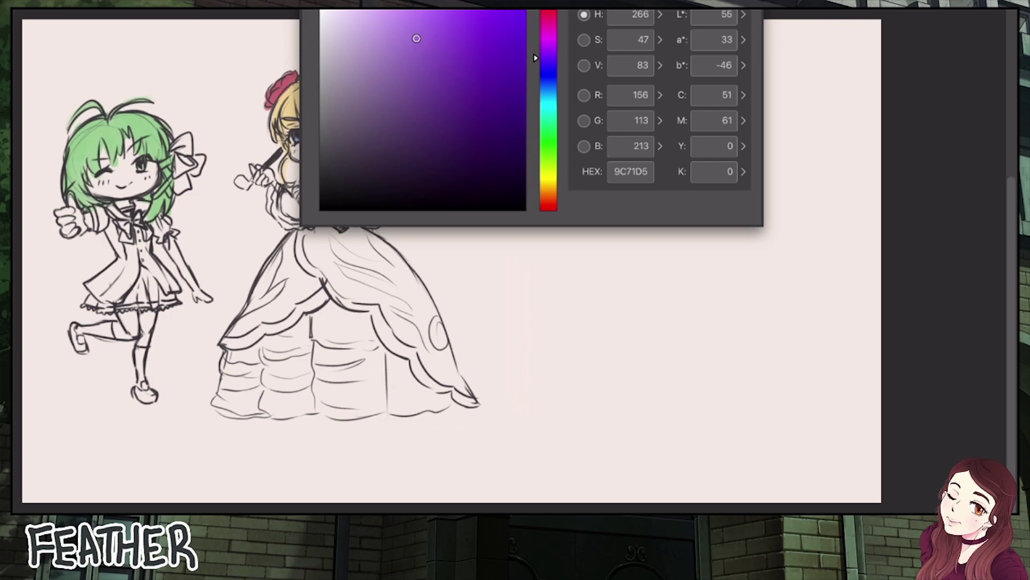
pyautogui.click(411, 75)
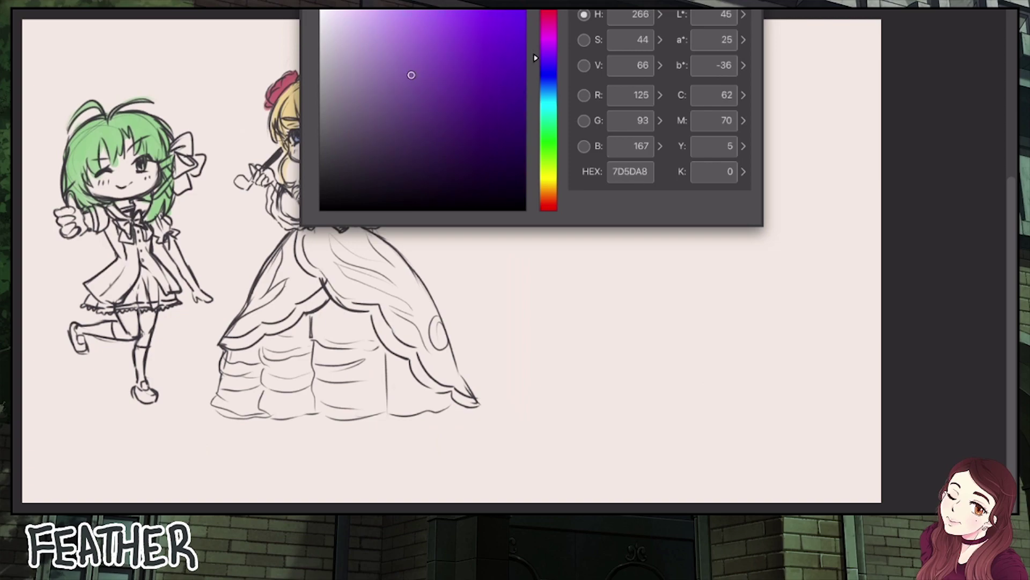
pyautogui.press('Return')
pyautogui.scroll(3, 85, 60)
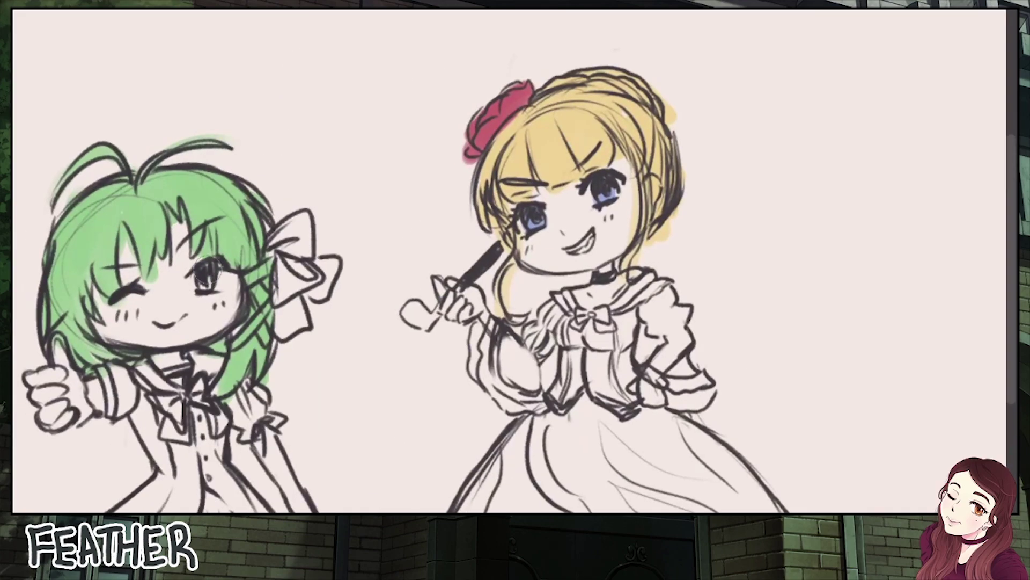
pyautogui.moveTo(209, 278); pyautogui.dragTo(200, 287)
pyautogui.scroll(-4, 509, 261)
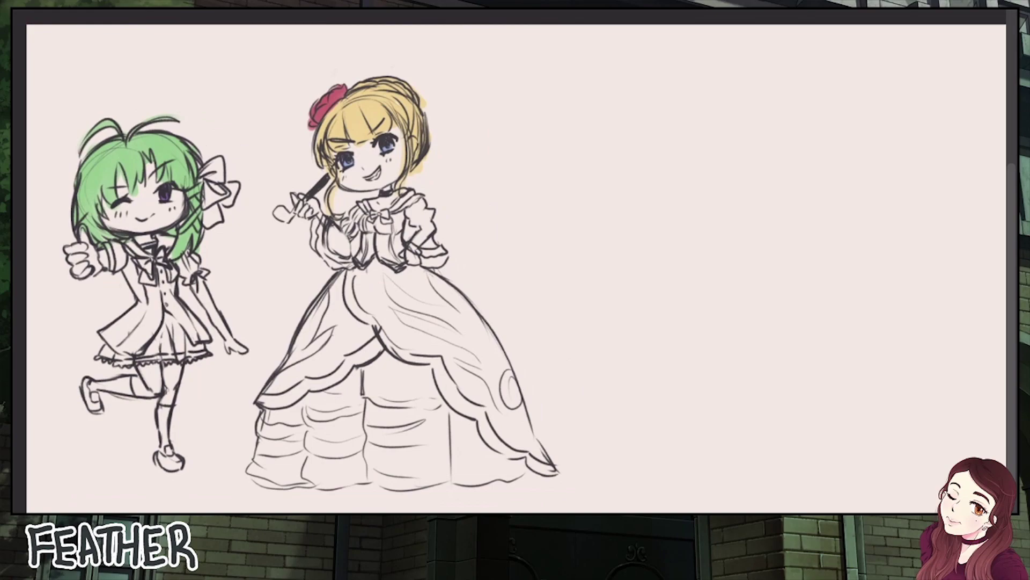
pyautogui.scroll(-2, 516, 268)
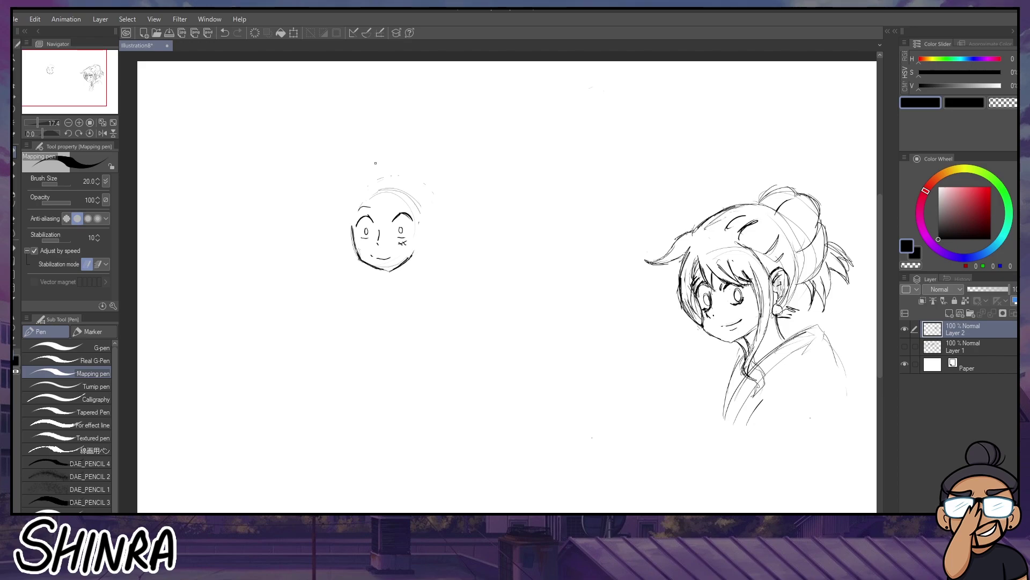
# Rework the small face's left eye with the Mapping pen and clear its right eye
pyautogui.moveTo(365, 234); pyautogui.dragTo(368, 232)
pyautogui.moveTo(363, 230); pyautogui.dragTo(401, 232)
pyautogui.hotkey('ctrl', 'z')
pyautogui.hotkey('ctrl', 'z')
pyautogui.moveTo(400, 227); pyautogui.dragTo(398, 230)
pyautogui.hotkey('ctrl', 'z')
pyautogui.hotkey('ctrl', 'z')
pyautogui.moveTo(405, 228); pyautogui.dragTo(401, 228)
pyautogui.hotkey('ctrl', 'z')
pyautogui.moveTo(407, 212)
pyautogui.mouseDown()
pyautogui.moveTo(396, 218)
pyautogui.moveTo(398, 236)
pyautogui.moveTo(408, 216)
pyautogui.mouseUp()
# Lasso the face's left eye and copy it onto its own layer
pyautogui.press('m')
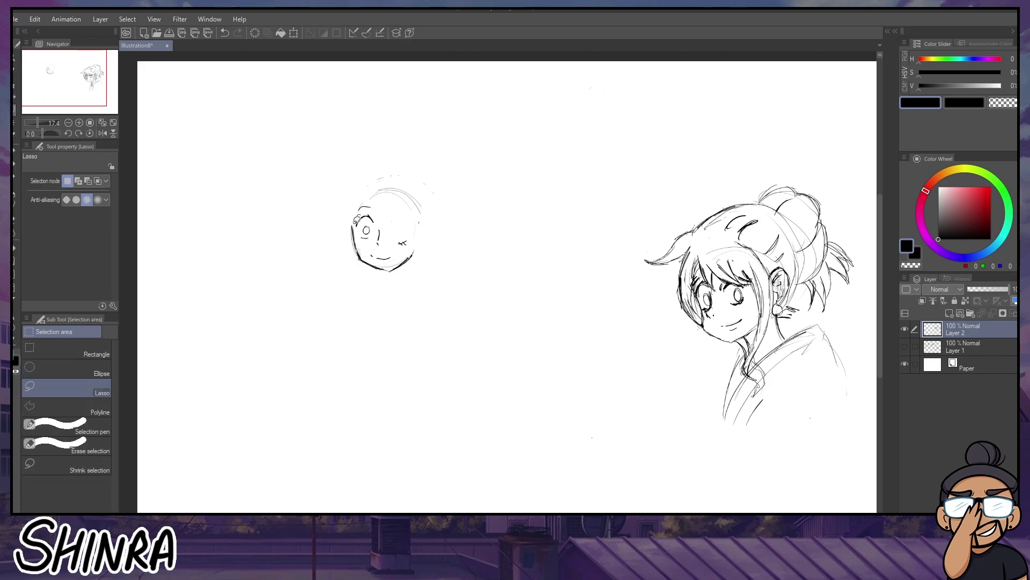
pyautogui.moveTo(356, 220)
pyautogui.mouseDown()
pyautogui.moveTo(366, 239)
pyautogui.moveTo(376, 233)
pyautogui.moveTo(381, 218)
pyautogui.moveTo(360, 203)
pyautogui.mouseUp()
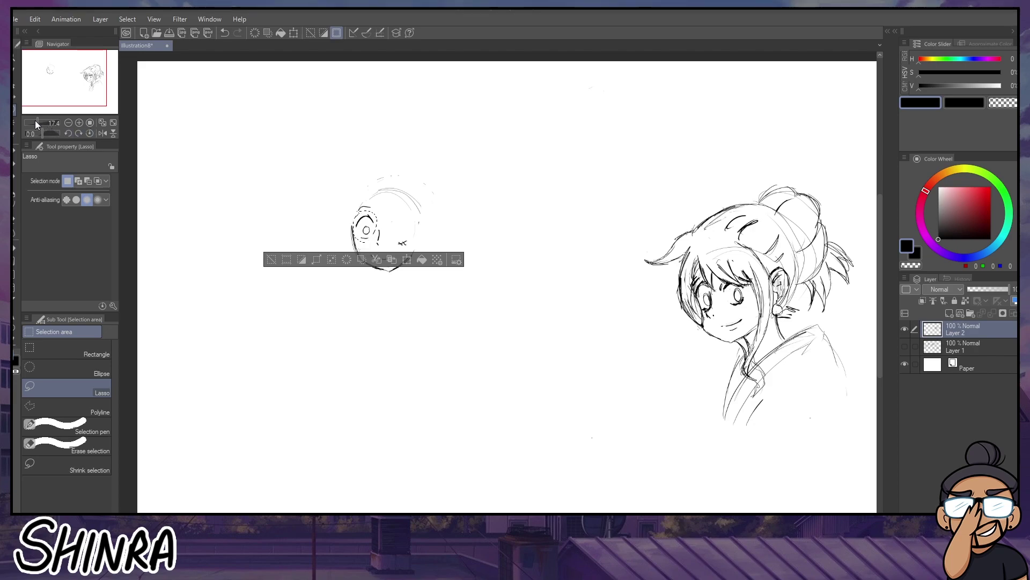
pyautogui.moveTo(35, 120); pyautogui.dragTo(37, 121)
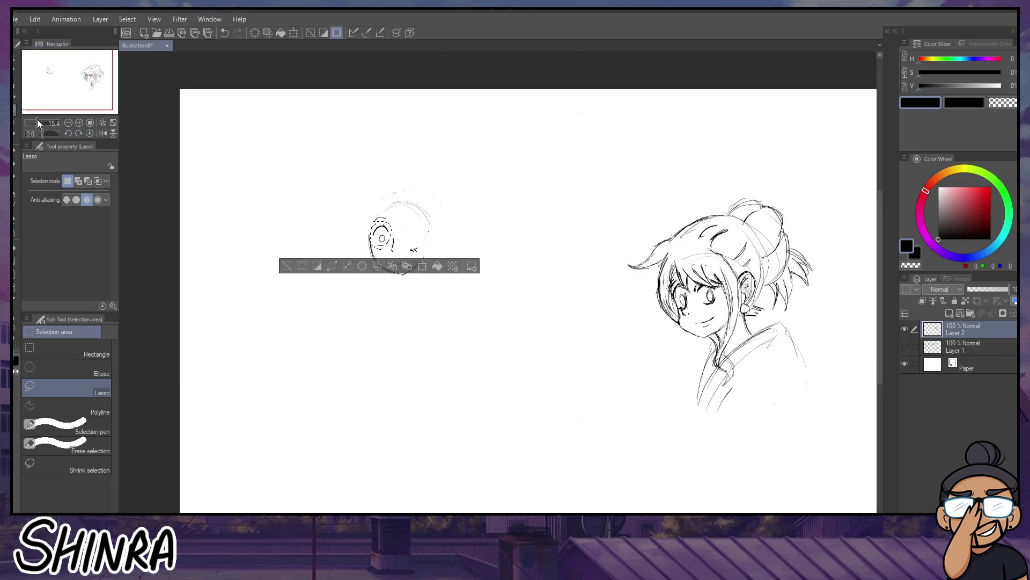
pyautogui.click(408, 267)
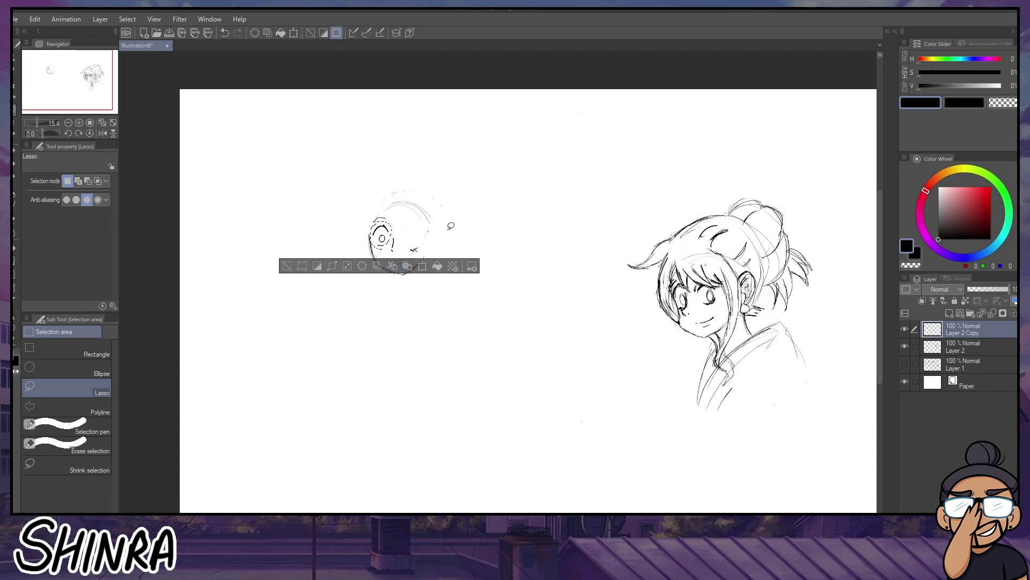
# Mirror the copied eye horizontally, place it as the face's right eye and clear the selection
pyautogui.click(422, 266)
pyautogui.moveTo(370, 235); pyautogui.dragTo(418, 235)
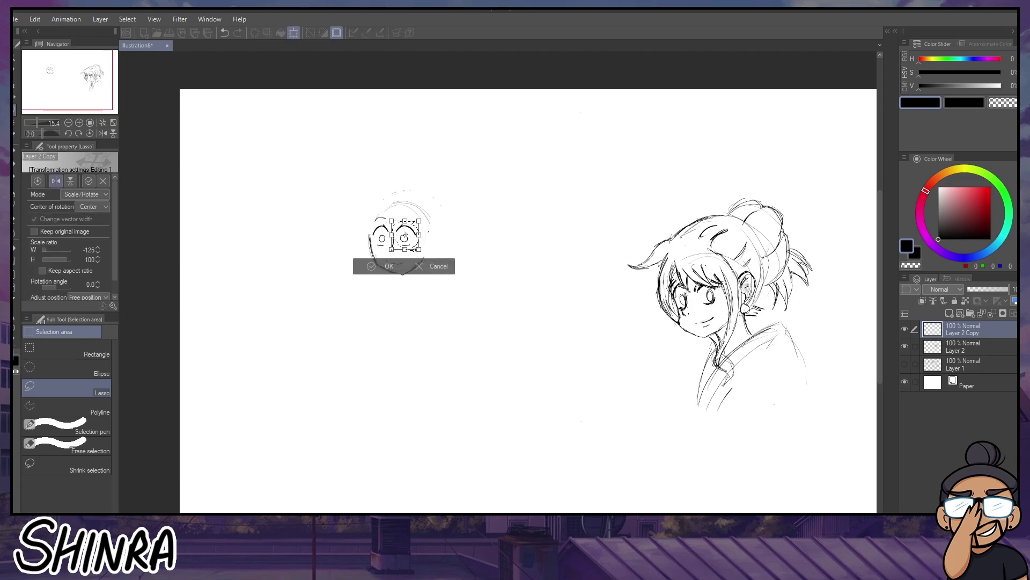
pyautogui.hotkey('ctrl', 'z')
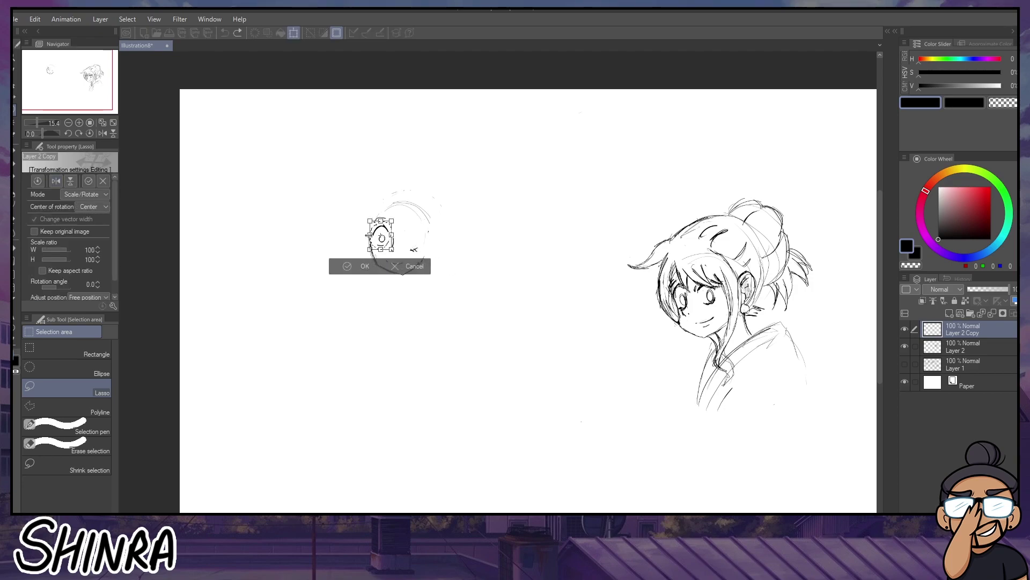
pyautogui.moveTo(369, 235); pyautogui.dragTo(416, 230)
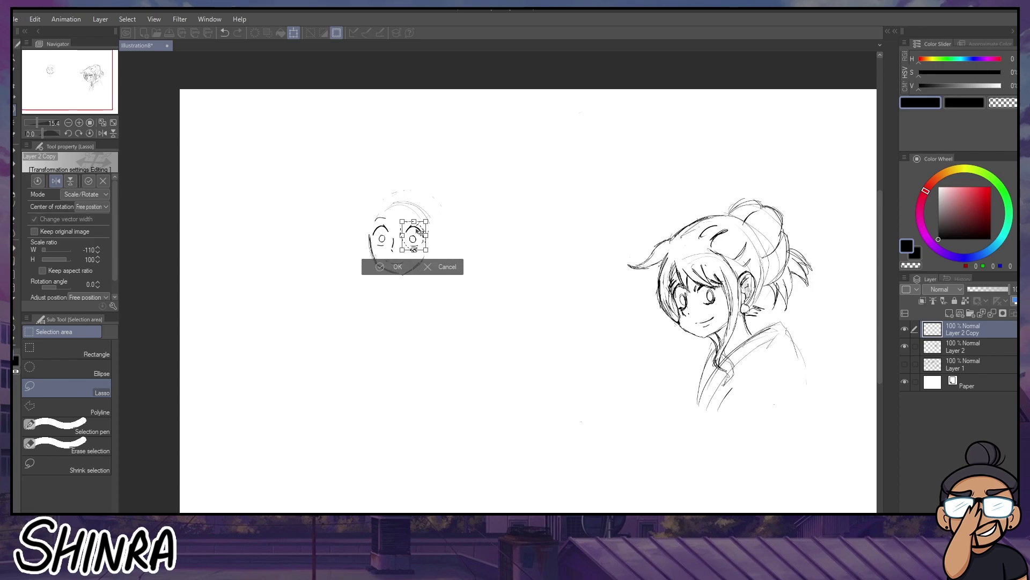
pyautogui.click(388, 269)
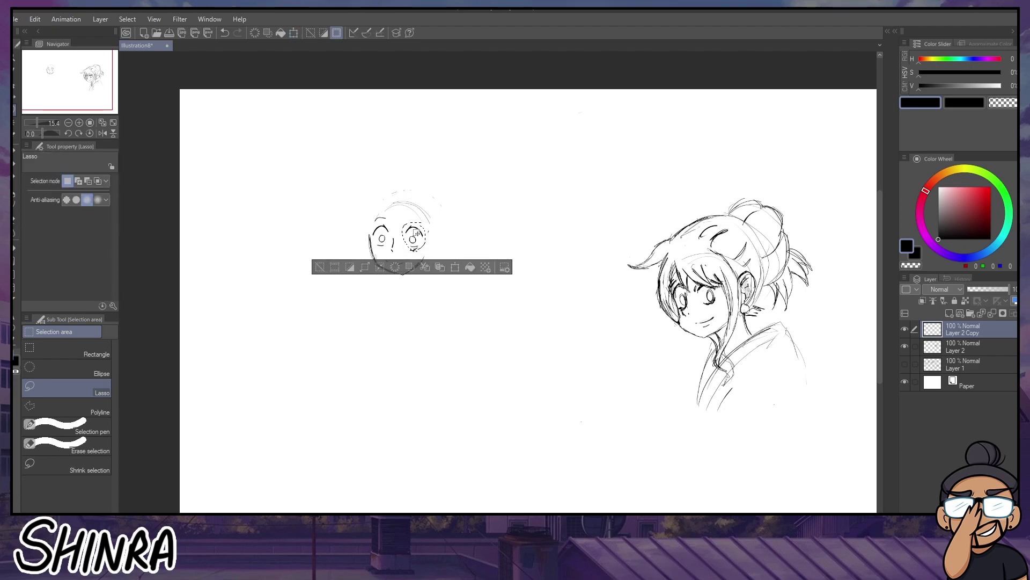
pyautogui.click(455, 267)
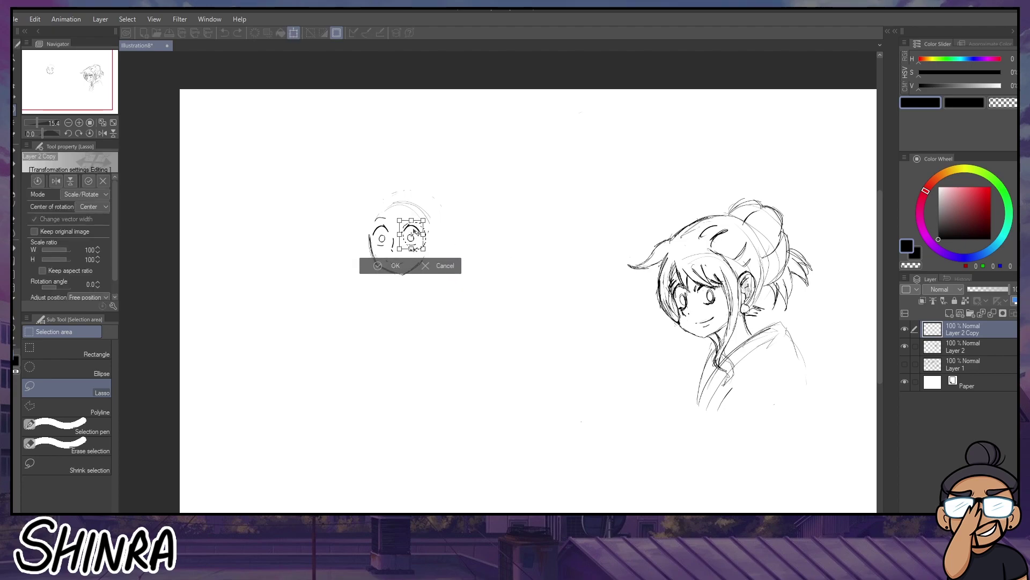
pyautogui.click(385, 267)
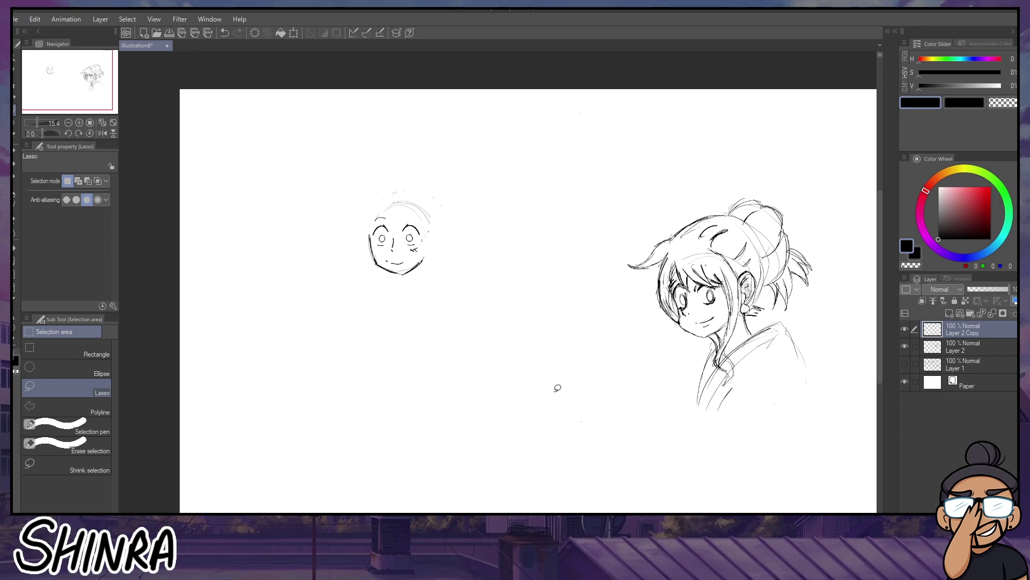
# Merge the copied eye's layer with Layer 2
pyautogui.press('p')
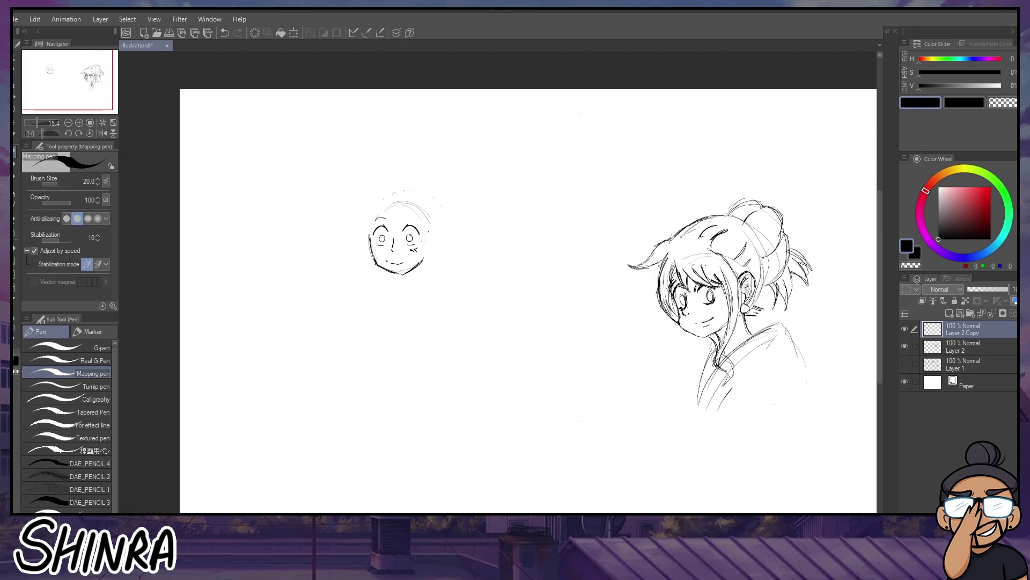
pyautogui.click(971, 347)
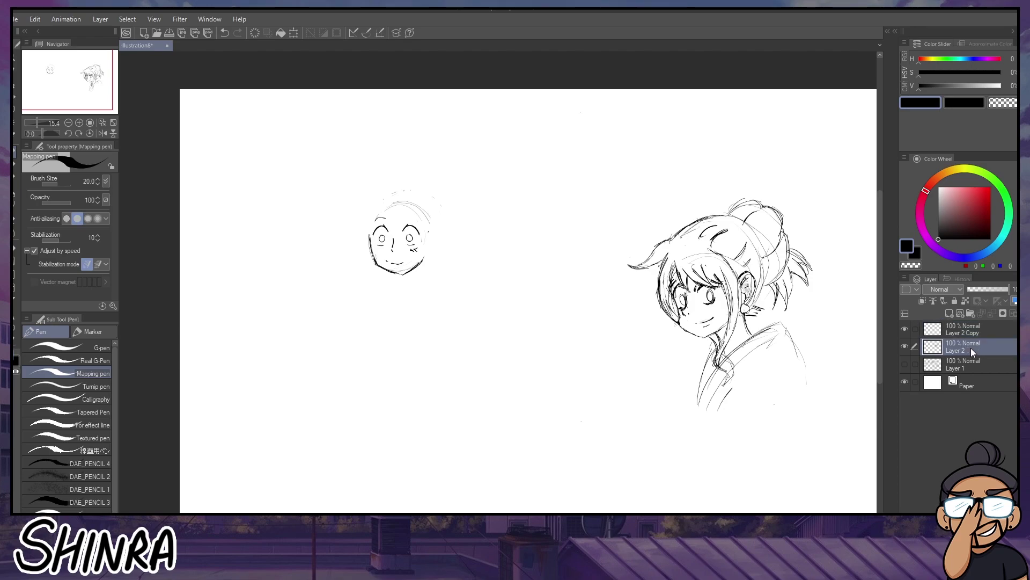
pyautogui.rightClick(967, 333)
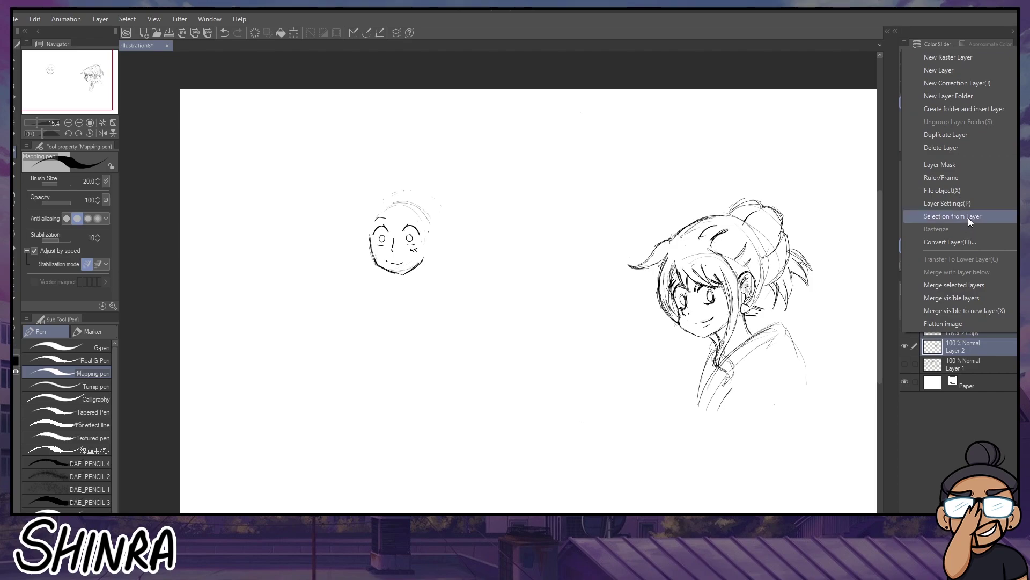
pyautogui.moveTo(968, 215)
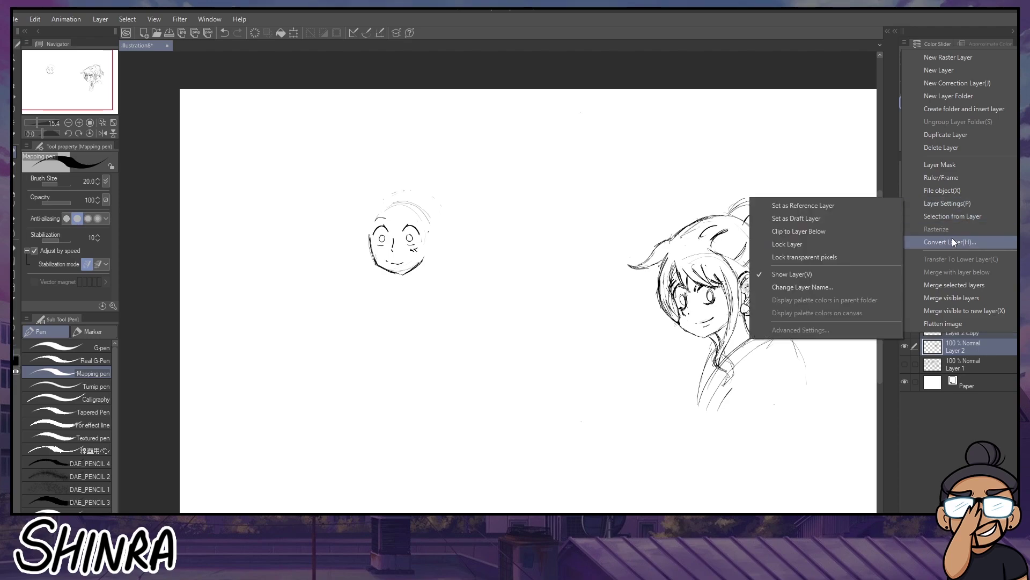
pyautogui.click(973, 281)
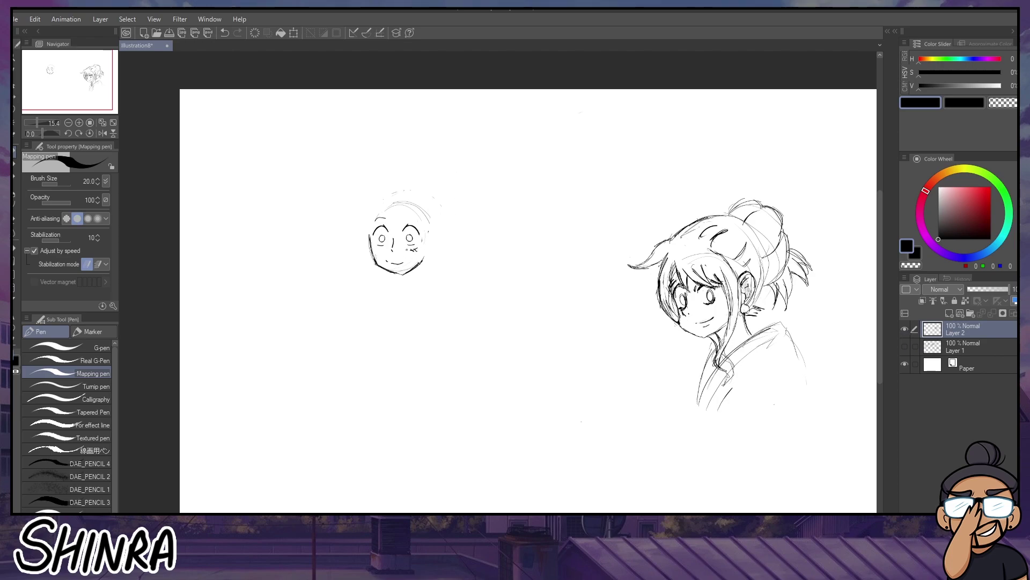
# Erase the right part of the jaw, then enlarge the face to 138% width and 121% height and move it lower
pyautogui.moveTo(425, 261); pyautogui.dragTo(394, 275)
pyautogui.press('m')
pyautogui.moveTo(389, 191); pyautogui.dragTo(371, 178)
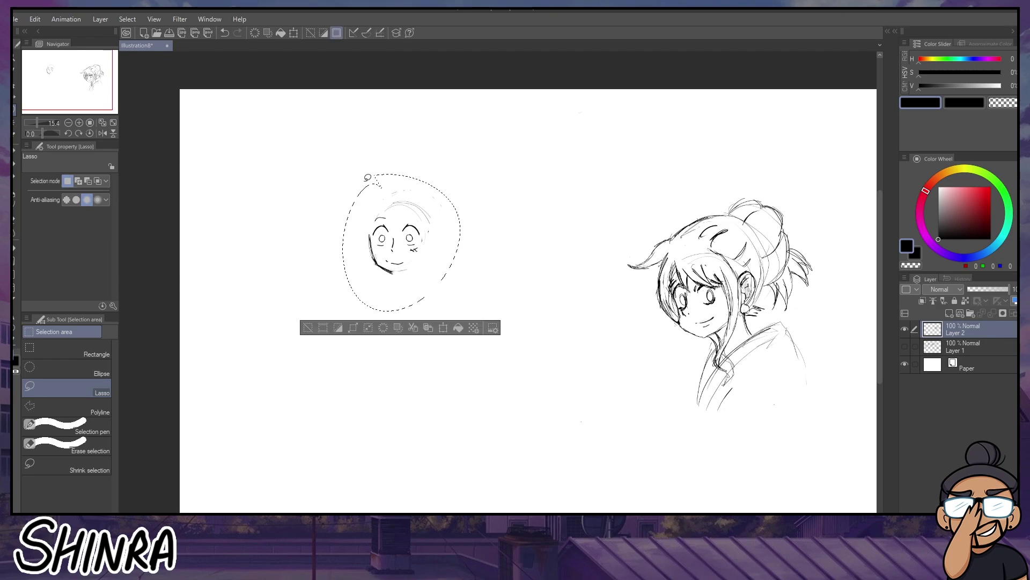
pyautogui.click(444, 328)
pyautogui.moveTo(461, 174); pyautogui.dragTo(506, 145)
pyautogui.moveTo(439, 228); pyautogui.dragTo(421, 313)
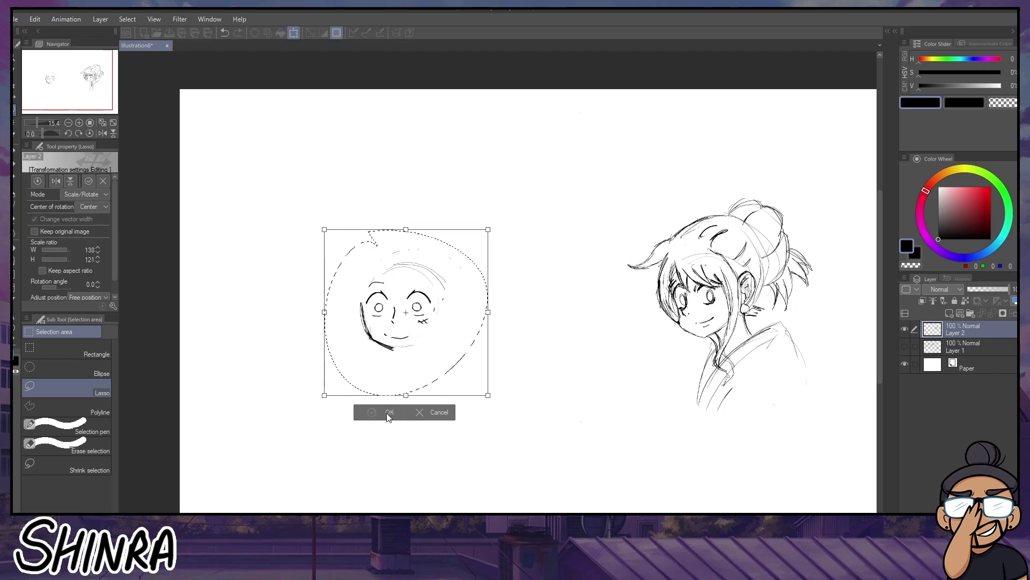
pyautogui.press('Return')
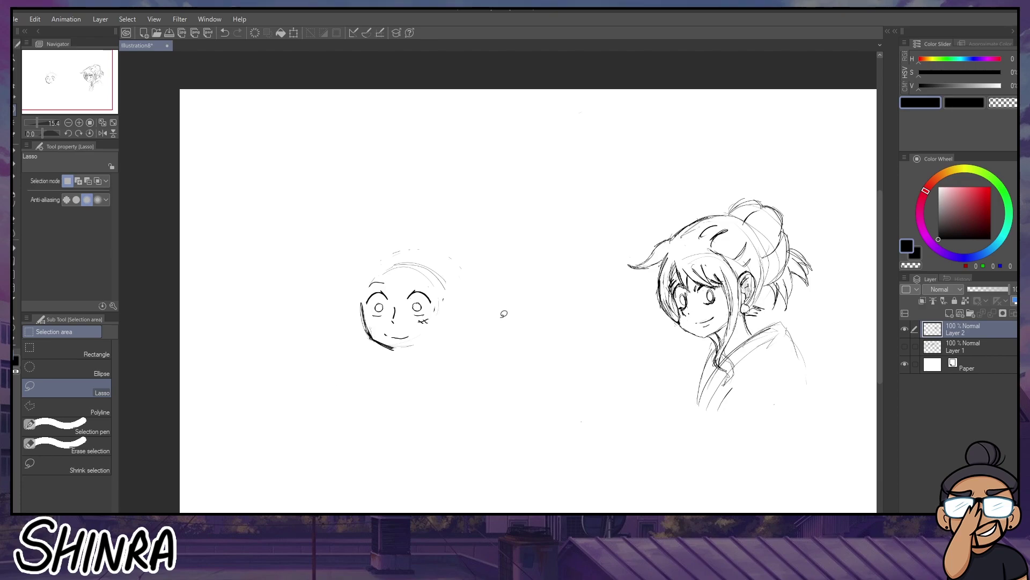
# Undo the trial cheek stroke, clear the selection and erase the old jaw outline
pyautogui.click(14, 157)
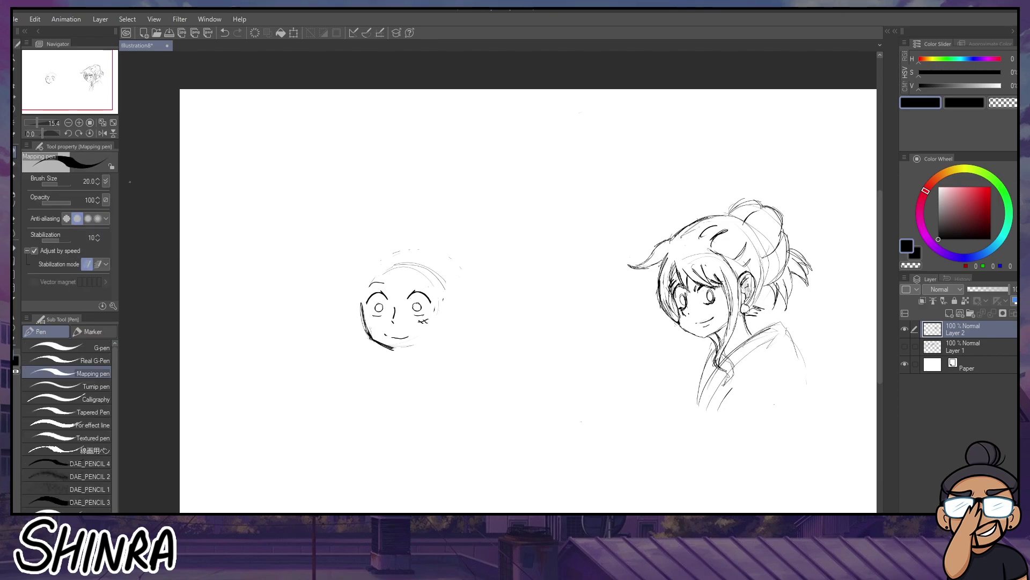
pyautogui.moveTo(358, 300); pyautogui.dragTo(363, 317)
pyautogui.hotkey('ctrl', 'z')
pyautogui.hotkey('ctrl', 'z')
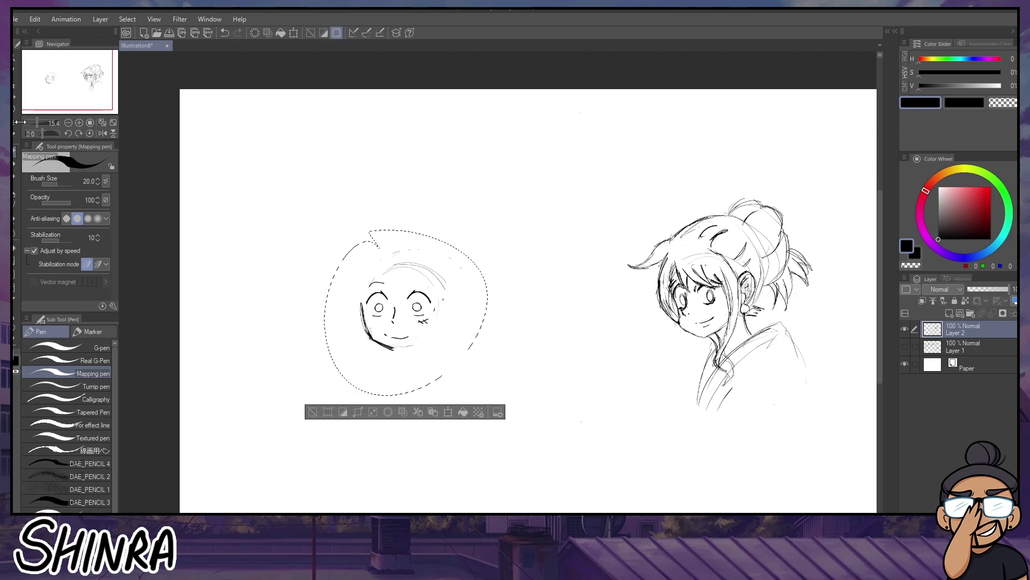
pyautogui.press('m')
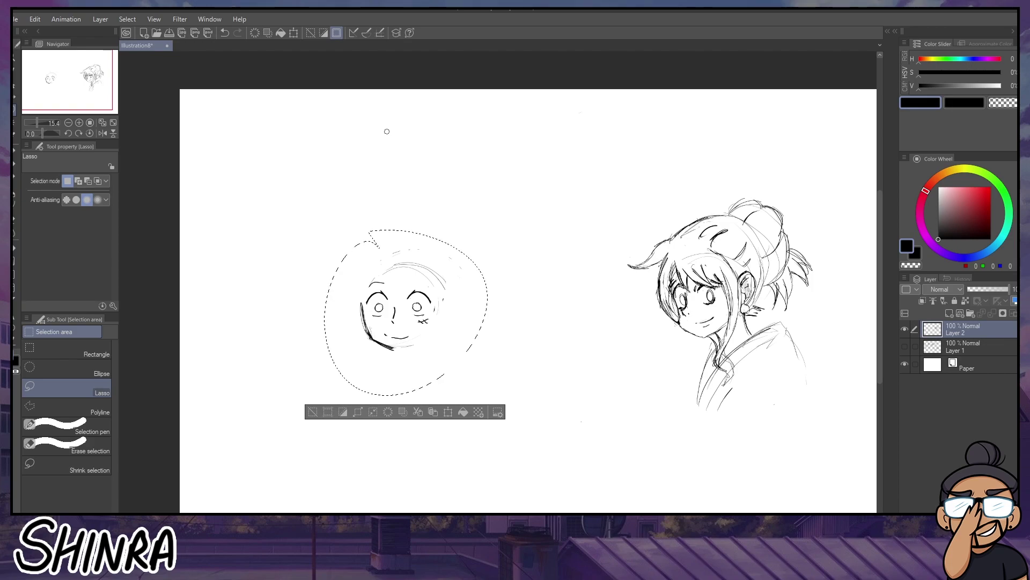
pyautogui.click(426, 201)
pyautogui.moveTo(358, 309)
pyautogui.mouseDown()
pyautogui.moveTo(383, 348)
pyautogui.moveTo(367, 327)
pyautogui.moveTo(397, 354)
pyautogui.moveTo(377, 334)
pyautogui.moveTo(413, 342)
pyautogui.mouseUp()
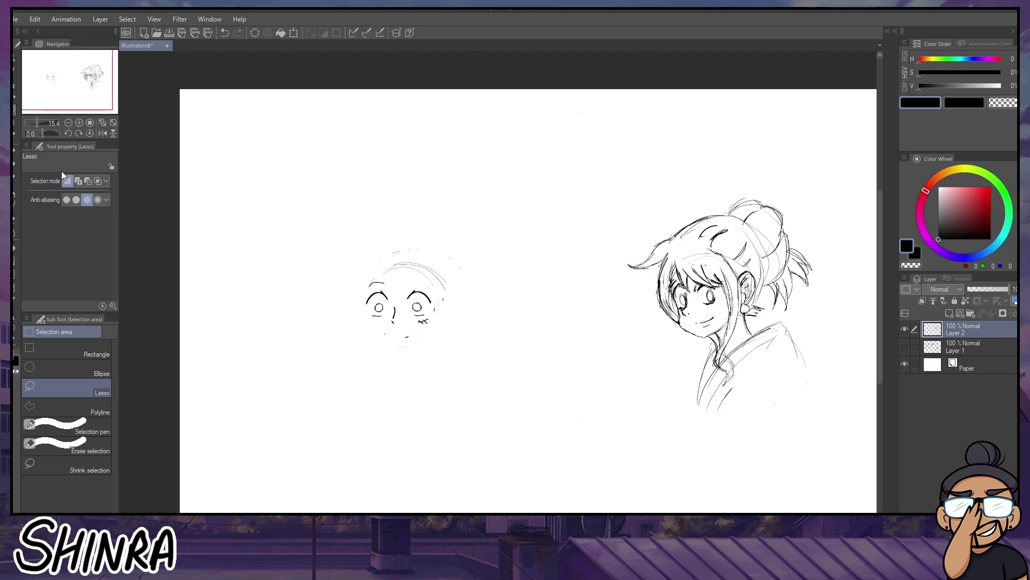
# Redraw the face's left cheek line and angular chin with the Mapping pen
pyautogui.press('p')
pyautogui.moveTo(356, 292); pyautogui.dragTo(364, 326)
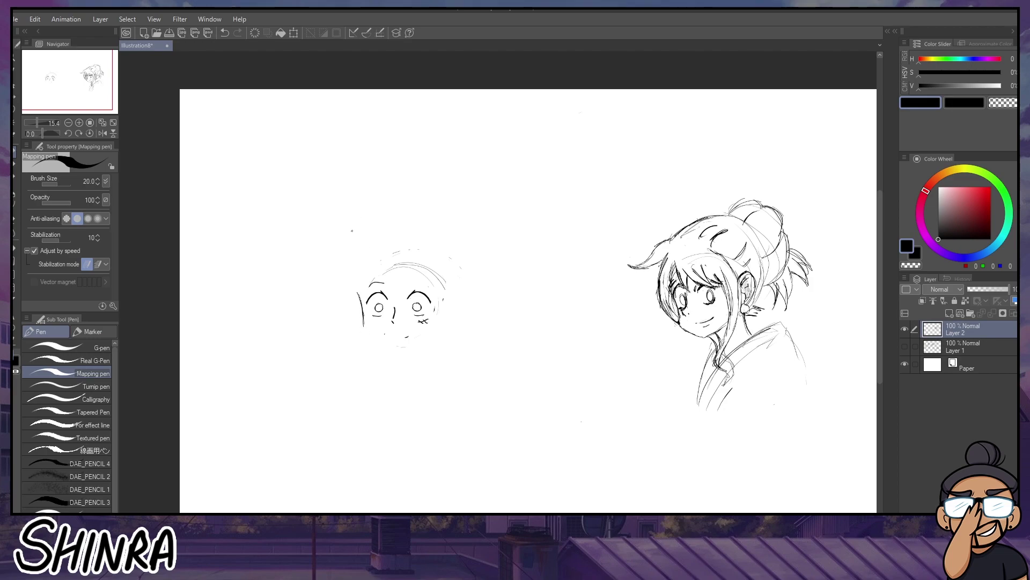
pyautogui.moveTo(367, 340)
pyautogui.mouseDown()
pyautogui.moveTo(387, 355)
pyautogui.moveTo(420, 348)
pyautogui.mouseUp()
pyautogui.hotkey('ctrl', 'z')
pyautogui.hotkey('ctrl', 'z')
pyautogui.hotkey('ctrl', 'z')
pyautogui.moveTo(396, 355); pyautogui.dragTo(425, 345)
pyautogui.hotkey('ctrl', 'z')
pyautogui.moveTo(392, 355); pyautogui.dragTo(407, 347)
pyautogui.hotkey('ctrl', 'z')
pyautogui.hotkey('ctrl', 'y')
pyautogui.click(403, 350)
pyautogui.hotkey('ctrl', 'z')
pyautogui.click(395, 354)
pyautogui.moveTo(400, 355); pyautogui.dragTo(434, 336)
# Draw the right cheek line, firm up the left side of the face and redraw the smile
pyautogui.moveTo(448, 289); pyautogui.dragTo(434, 331)
pyautogui.moveTo(357, 289); pyautogui.dragTo(366, 339)
pyautogui.moveTo(364, 330)
pyautogui.mouseDown()
pyautogui.moveTo(387, 350)
pyautogui.moveTo(406, 339)
pyautogui.mouseUp()
pyautogui.hotkey('ctrl', 'z')
pyautogui.hotkey('ctrl', 'z')
# Draw an ear on each side of the head and two slanted eyebrows above the eyes
pyautogui.moveTo(356, 296); pyautogui.dragTo(360, 323)
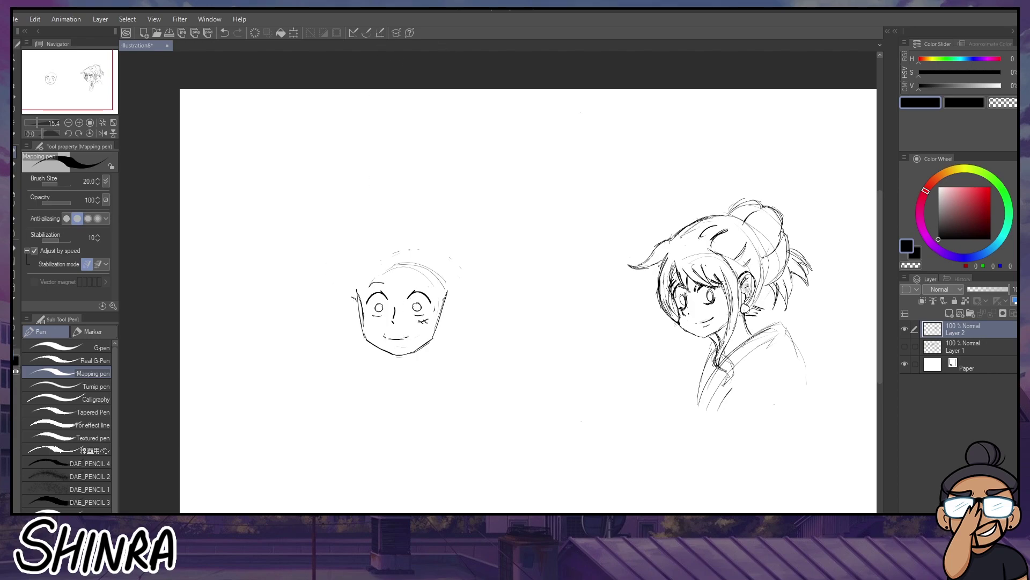
pyautogui.moveTo(446, 300); pyautogui.dragTo(436, 331)
pyautogui.moveTo(370, 279)
pyautogui.mouseDown()
pyautogui.moveTo(384, 289)
pyautogui.moveTo(428, 278)
pyautogui.mouseUp()
pyautogui.hotkey('ctrl', 'z')
pyautogui.hotkey('ctrl', 'z')
pyautogui.moveTo(411, 287); pyautogui.dragTo(426, 279)
pyautogui.moveTo(524, 130)
pyautogui.mouseDown()
pyautogui.moveTo(518, 96)
pyautogui.moveTo(507, 107)
pyautogui.mouseUp()
pyautogui.hotkey('ctrl', 'z')
pyautogui.hotkey('ctrl', 'z')
# Lasso the left half of the face, nudge it slightly towards the right half and clear the selection
pyautogui.click(15, 110)
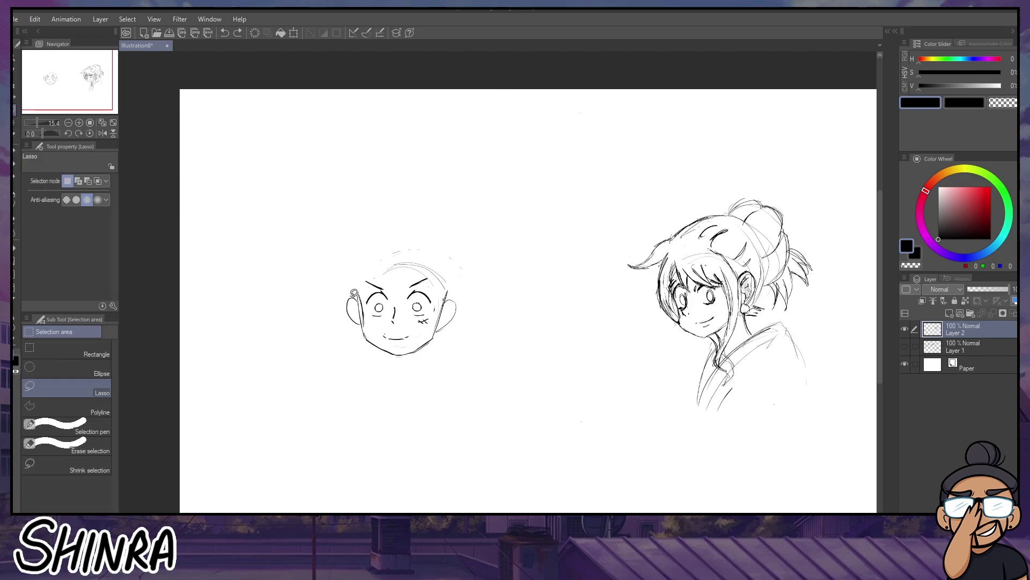
pyautogui.moveTo(336, 266)
pyautogui.mouseDown()
pyautogui.moveTo(380, 371)
pyautogui.moveTo(409, 356)
pyautogui.moveTo(415, 330)
pyautogui.moveTo(352, 254)
pyautogui.mouseUp()
pyautogui.click(416, 391)
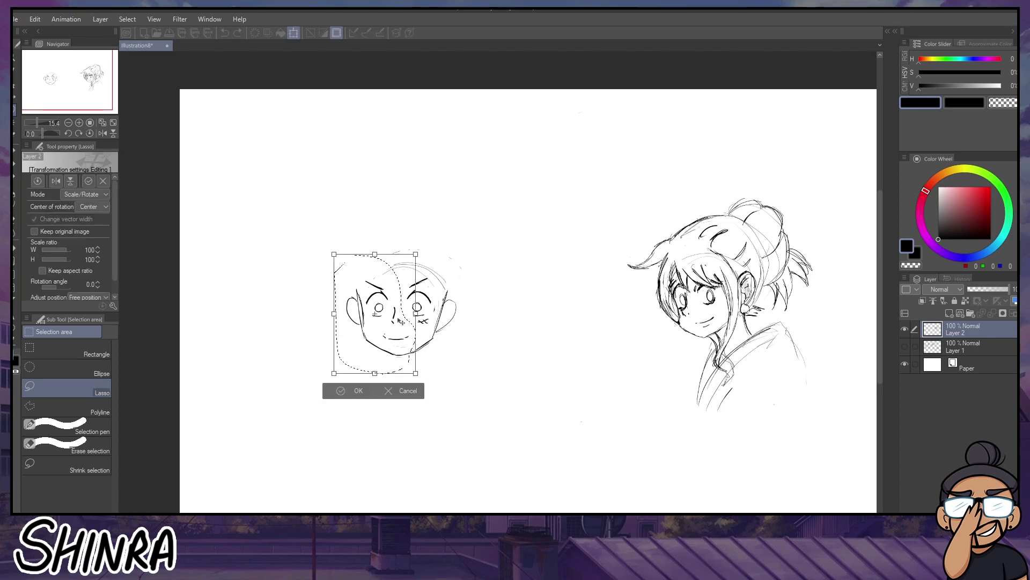
pyautogui.moveTo(403, 318); pyautogui.dragTo(407, 318)
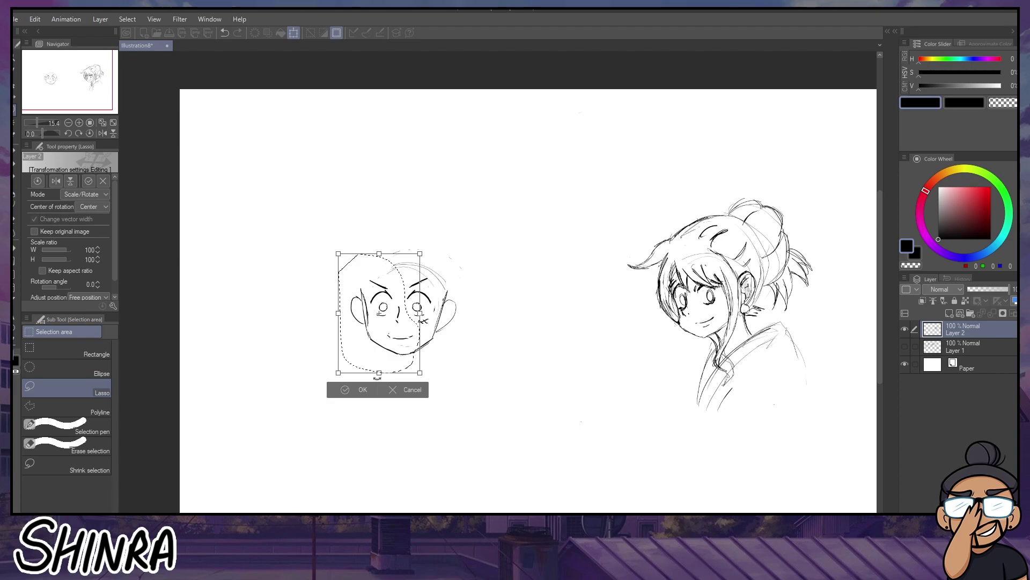
pyautogui.click(363, 386)
pyautogui.click(362, 389)
pyautogui.hotkey('ctrl', 'd')
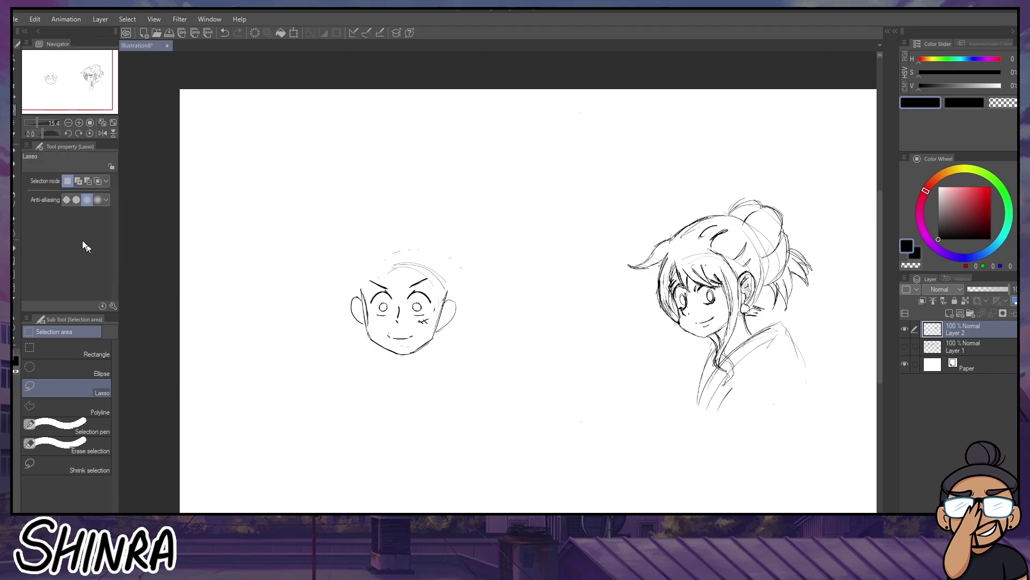
# Sketch pointed bangs over the boy's forehead with the Mapping pen and undo the trial curve around the left side of his head
pyautogui.press('p')
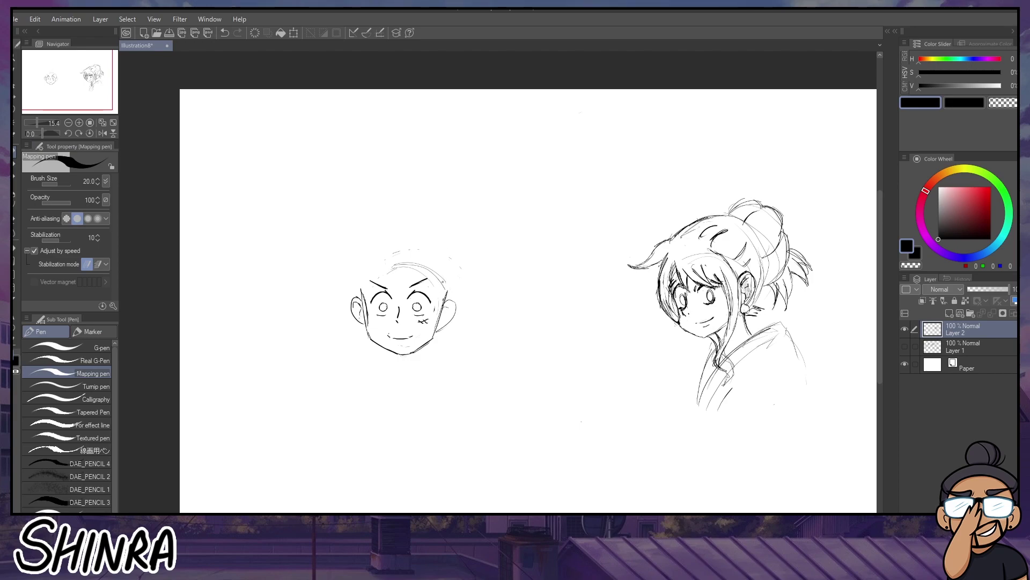
pyautogui.hotkey('ctrl', 'z')
pyautogui.hotkey('ctrl', 'y')
pyautogui.hotkey('ctrl', 'z')
pyautogui.hotkey('ctrl', 'z')
pyautogui.hotkey('ctrl', 'y')
pyautogui.moveTo(383, 259); pyautogui.dragTo(378, 291)
pyautogui.moveTo(399, 256)
pyautogui.mouseDown()
pyautogui.moveTo(407, 292)
pyautogui.moveTo(435, 289)
pyautogui.mouseUp()
pyautogui.moveTo(433, 245); pyautogui.dragTo(437, 290)
pyautogui.moveTo(349, 334)
pyautogui.mouseDown()
pyautogui.moveTo(325, 313)
pyautogui.moveTo(327, 275)
pyautogui.moveTo(370, 248)
pyautogui.mouseUp()
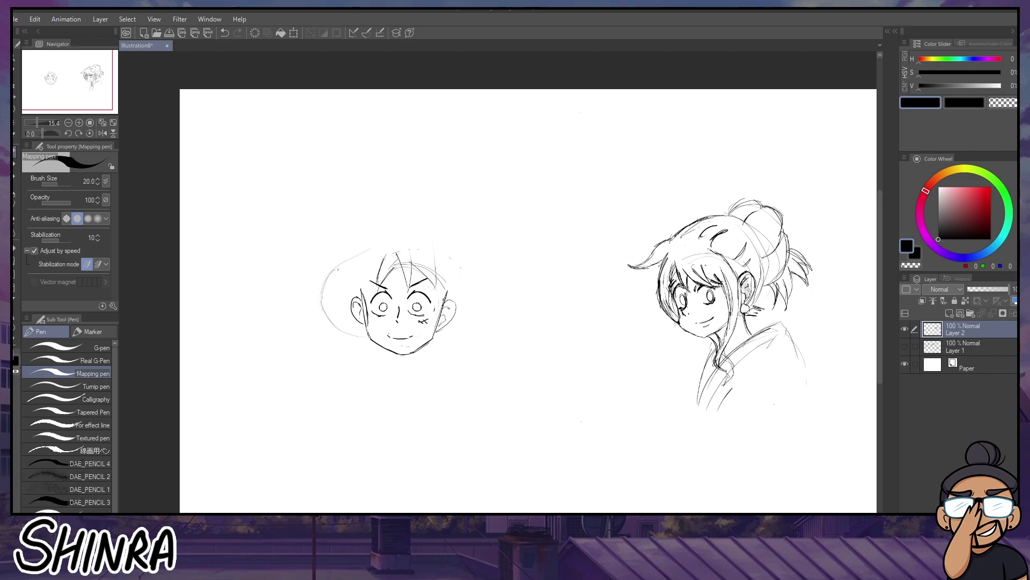
pyautogui.hotkey('ctrl', 'z')
# Sketch spiky hair strands on both sides of the boy's forehead and ears and rework the line of his smile
pyautogui.moveTo(363, 327); pyautogui.dragTo(364, 347)
pyautogui.hotkey('ctrl', 'z')
pyautogui.moveTo(382, 336); pyautogui.dragTo(411, 337)
pyautogui.moveTo(396, 261)
pyautogui.mouseDown()
pyautogui.moveTo(408, 294)
pyautogui.moveTo(411, 261)
pyautogui.mouseUp()
pyautogui.moveTo(411, 262)
pyautogui.mouseDown()
pyautogui.moveTo(437, 289)
pyautogui.moveTo(432, 250)
pyautogui.moveTo(442, 297)
pyautogui.mouseUp()
pyautogui.moveTo(445, 279)
pyautogui.mouseDown()
pyautogui.moveTo(438, 299)
pyautogui.moveTo(458, 301)
pyautogui.mouseUp()
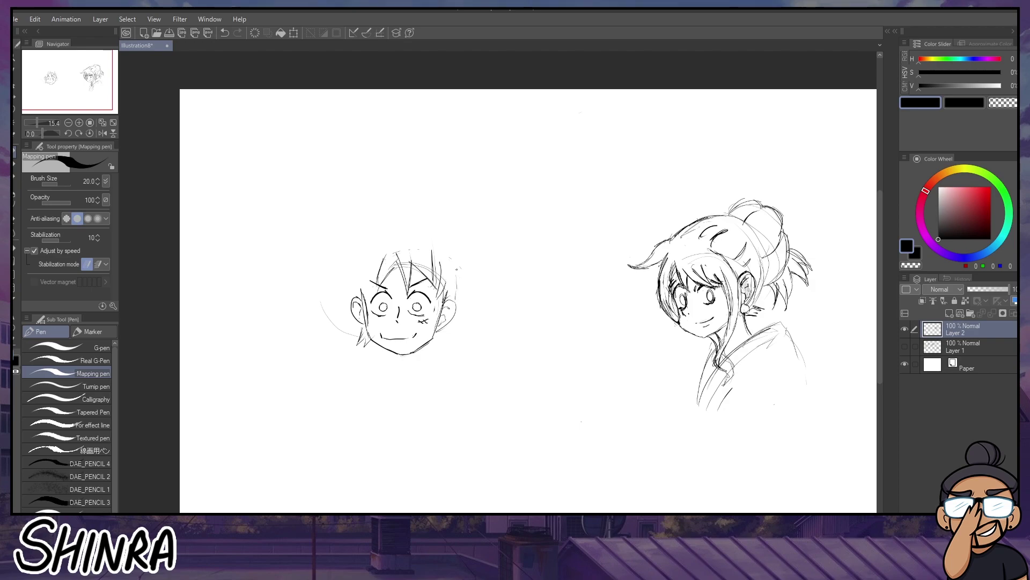
pyautogui.moveTo(451, 258); pyautogui.dragTo(460, 272)
pyautogui.moveTo(350, 302)
pyautogui.mouseDown()
pyautogui.moveTo(338, 314)
pyautogui.moveTo(339, 276)
pyautogui.moveTo(365, 304)
pyautogui.mouseUp()
pyautogui.moveTo(365, 306)
pyautogui.mouseDown()
pyautogui.moveTo(374, 265)
pyautogui.moveTo(369, 278)
pyautogui.mouseUp()
# Draw short neck lines below the jaw, add hair tips beside the neck and clear away the mouth
pyautogui.moveTo(382, 350)
pyautogui.mouseDown()
pyautogui.moveTo(381, 369)
pyautogui.moveTo(423, 367)
pyautogui.mouseUp()
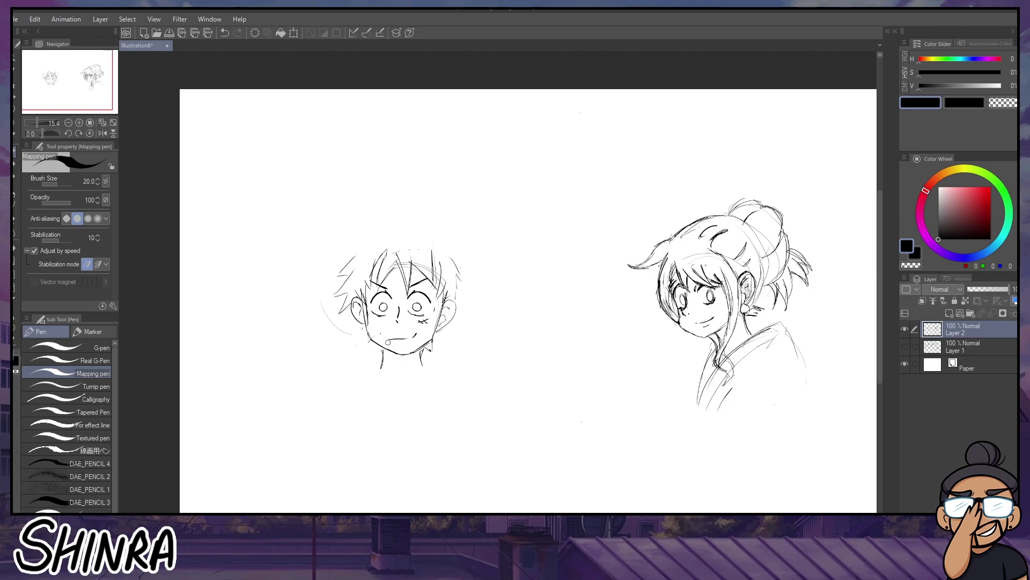
pyautogui.moveTo(388, 342); pyautogui.dragTo(414, 336)
pyautogui.moveTo(370, 345); pyautogui.dragTo(381, 359)
# Sketch a wide, round straw-hat brim around the boy's head
pyautogui.moveTo(369, 344)
pyautogui.mouseDown()
pyautogui.moveTo(323, 316)
pyautogui.moveTo(318, 269)
pyautogui.moveTo(404, 231)
pyautogui.mouseUp()
pyautogui.moveTo(332, 247); pyautogui.dragTo(451, 232)
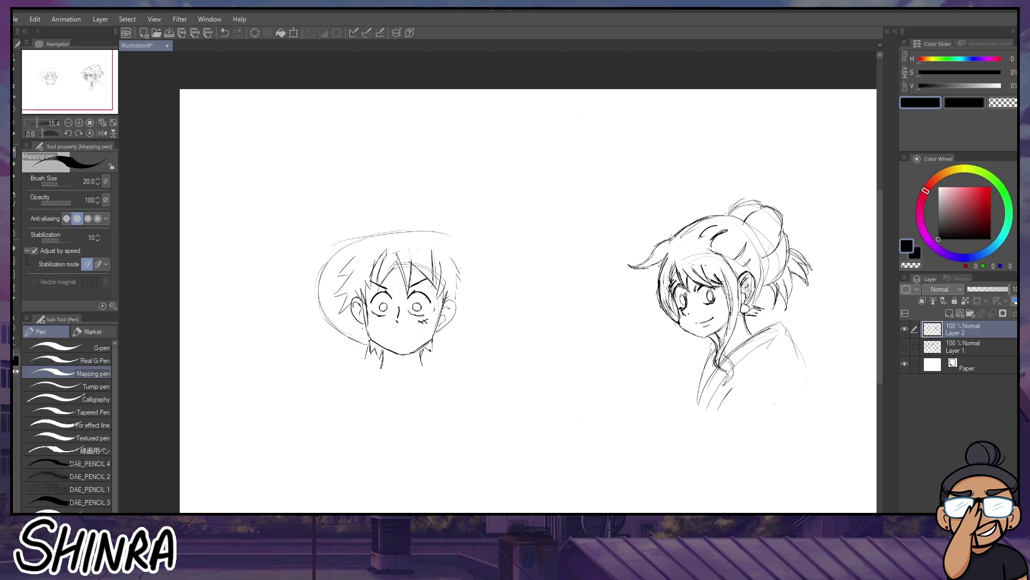
pyautogui.moveTo(421, 355)
pyautogui.mouseDown()
pyautogui.moveTo(464, 333)
pyautogui.moveTo(476, 252)
pyautogui.mouseUp()
pyautogui.moveTo(439, 338); pyautogui.dragTo(470, 312)
pyautogui.moveTo(359, 241)
pyautogui.mouseDown()
pyautogui.moveTo(405, 201)
pyautogui.moveTo(430, 207)
pyautogui.moveTo(448, 239)
pyautogui.mouseUp()
pyautogui.hotkey('ctrl', 'z')
pyautogui.hotkey('ctrl', 'z')
# Draw the rounded crown and band of the hat above the brim and reinforce the brim's outline on both sides
pyautogui.moveTo(362, 238)
pyautogui.mouseDown()
pyautogui.moveTo(377, 203)
pyautogui.moveTo(399, 191)
pyautogui.mouseUp()
pyautogui.moveTo(446, 235)
pyautogui.mouseDown()
pyautogui.moveTo(440, 201)
pyautogui.moveTo(367, 195)
pyautogui.mouseUp()
pyautogui.moveTo(366, 232)
pyautogui.mouseDown()
pyautogui.moveTo(389, 217)
pyautogui.moveTo(422, 218)
pyautogui.moveTo(450, 234)
pyautogui.mouseUp()
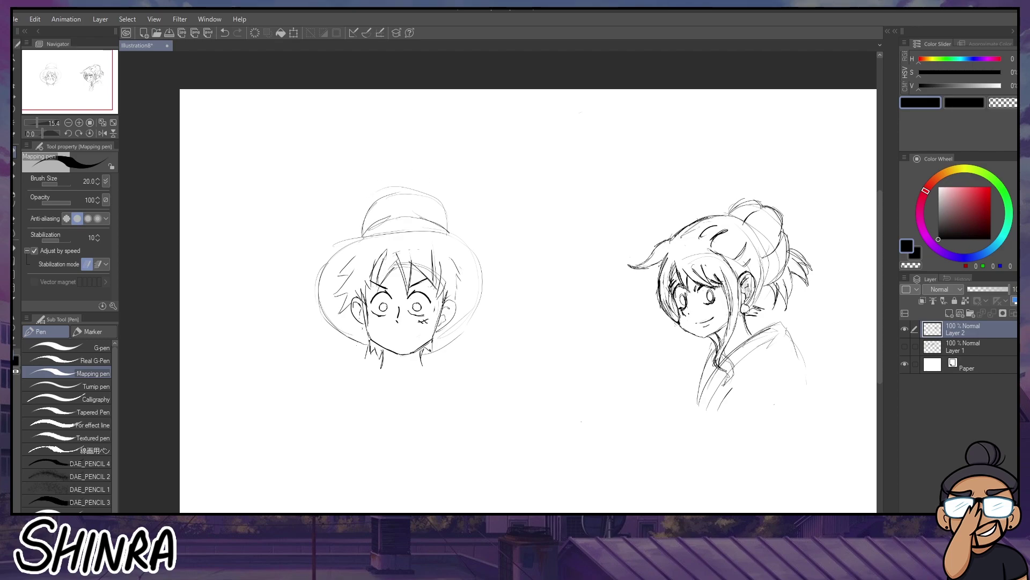
pyautogui.moveTo(320, 289)
pyautogui.mouseDown()
pyautogui.moveTo(378, 239)
pyautogui.moveTo(433, 223)
pyautogui.moveTo(457, 235)
pyautogui.mouseUp()
pyautogui.moveTo(450, 337); pyautogui.dragTo(480, 279)
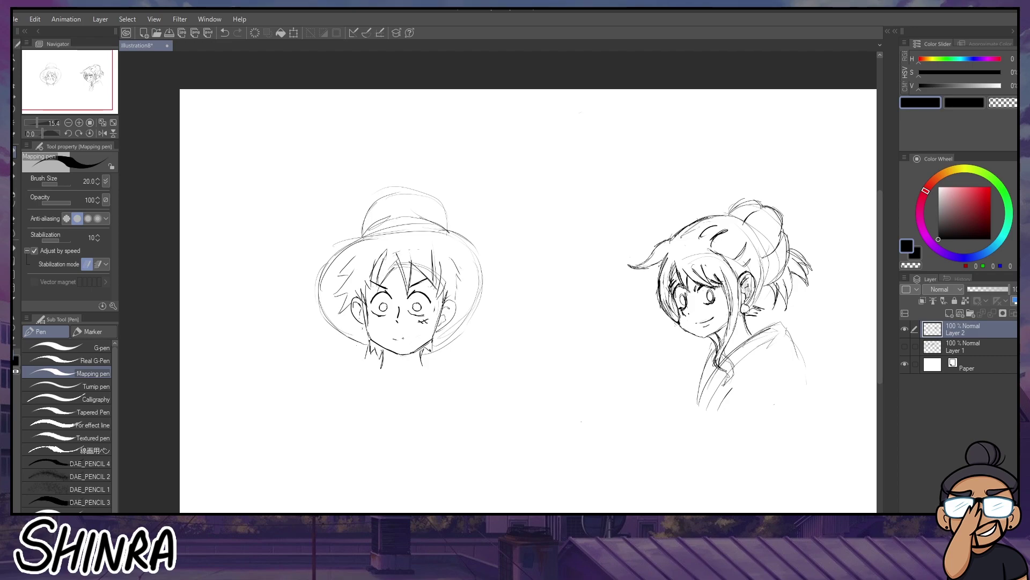
# Try a small mouth below the boy's nose and undo the recent strokes to restore the smile
pyautogui.hotkey('ctrl', 'z')
pyautogui.hotkey('ctrl', 'z')
pyautogui.moveTo(395, 340)
pyautogui.mouseDown()
pyautogui.moveTo(411, 336)
pyautogui.moveTo(415, 351)
pyautogui.moveTo(397, 338)
pyautogui.moveTo(411, 334)
pyautogui.moveTo(402, 352)
pyautogui.moveTo(412, 332)
pyautogui.moveTo(406, 351)
pyautogui.moveTo(419, 324)
pyautogui.moveTo(403, 344)
pyautogui.mouseUp()
pyautogui.hotkey('ctrl', 'z')
pyautogui.hotkey('ctrl', 'z')
pyautogui.hotkey('ctrl', 'z')
pyautogui.hotkey('ctrl', 'z')
pyautogui.hotkey('ctrl', 'z')
pyautogui.hotkey('ctrl', 'z')
pyautogui.hotkey('ctrl', 'z')
pyautogui.hotkey('ctrl', 'z')
pyautogui.hotkey('ctrl', 'z')
# Lasso the boy's nose, scale it to 107 wide and 104 high, apply the transformation and clear the selection
pyautogui.press('m')
pyautogui.moveTo(400, 301); pyautogui.dragTo(402, 327)
pyautogui.click(440, 344)
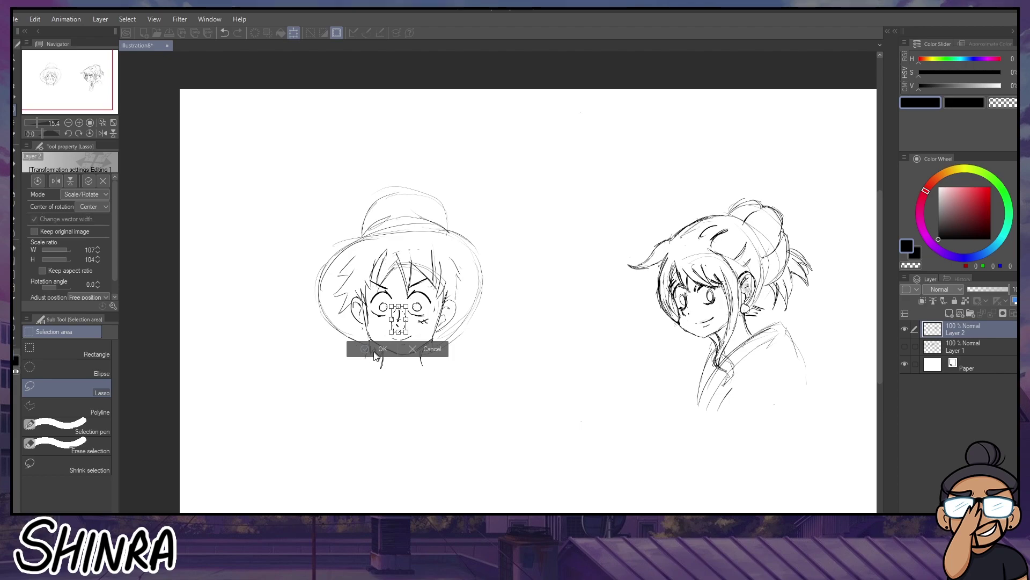
pyautogui.click(376, 353)
pyautogui.hotkey('ctrl', 'd')
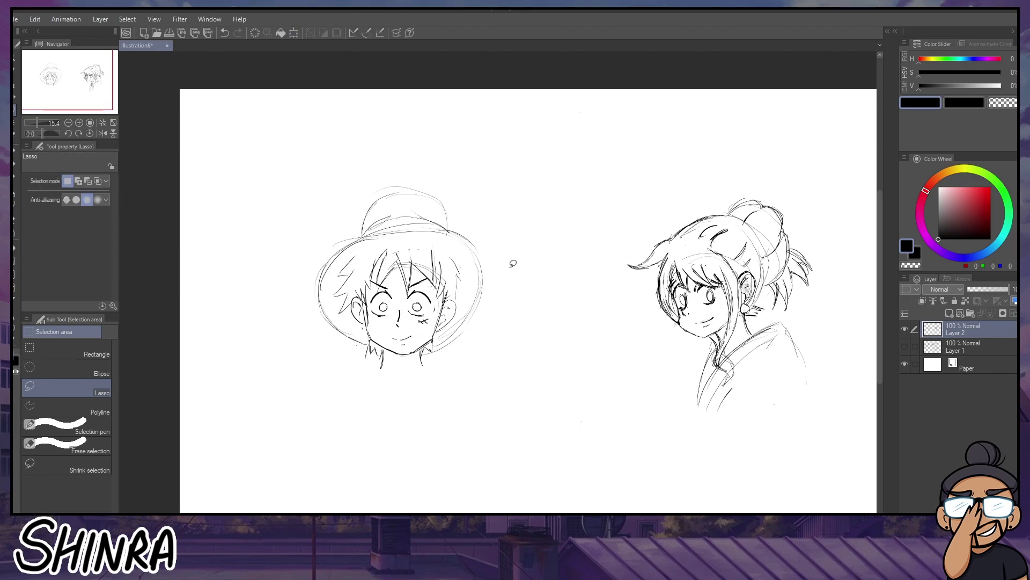
# Redraw the hat brim with the Mapping pen, extending its right side farther outward and closing the curve over the forehead
pyautogui.press('p')
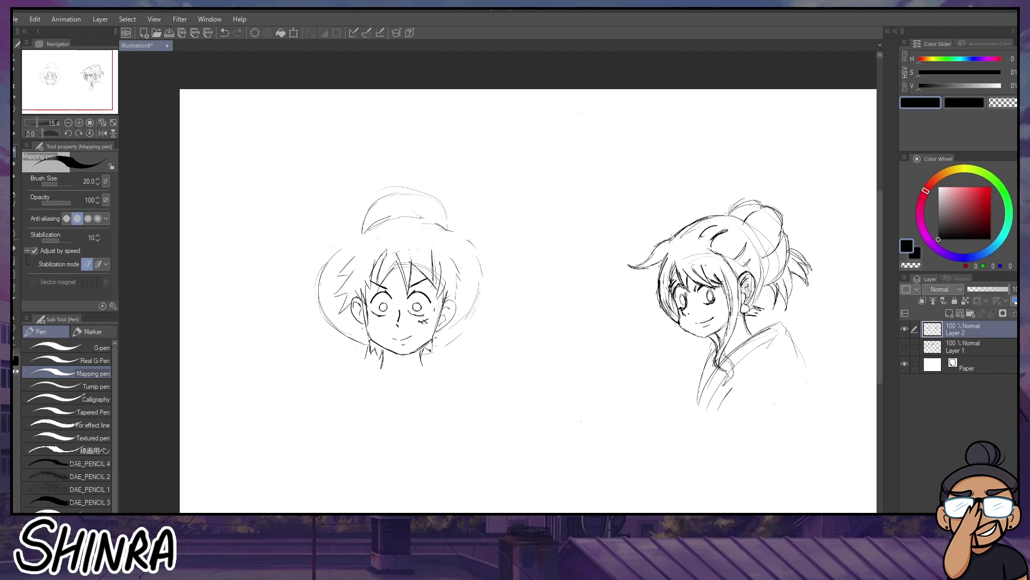
pyautogui.moveTo(434, 339)
pyautogui.mouseDown()
pyautogui.moveTo(465, 328)
pyautogui.moveTo(487, 294)
pyautogui.moveTo(482, 315)
pyautogui.mouseUp()
pyautogui.moveTo(486, 273); pyautogui.dragTo(488, 301)
pyautogui.moveTo(316, 275)
pyautogui.mouseDown()
pyautogui.moveTo(458, 228)
pyautogui.moveTo(478, 313)
pyautogui.mouseUp()
pyautogui.moveTo(482, 267); pyautogui.dragTo(493, 307)
pyautogui.moveTo(365, 236); pyautogui.dragTo(315, 289)
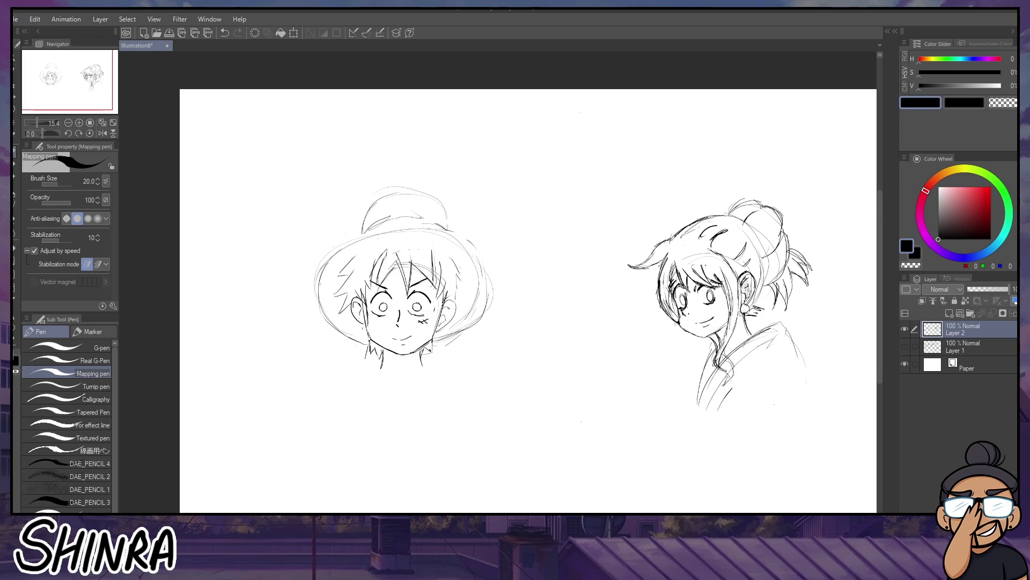
# Firm up the crown's left edge, add the brim's inner edge above the hair and fill both pupils black
pyautogui.moveTo(361, 237); pyautogui.dragTo(377, 206)
pyautogui.moveTo(343, 275)
pyautogui.mouseDown()
pyautogui.moveTo(398, 242)
pyautogui.moveTo(436, 240)
pyautogui.moveTo(462, 280)
pyautogui.mouseUp()
pyautogui.moveTo(381, 304); pyautogui.dragTo(416, 307)
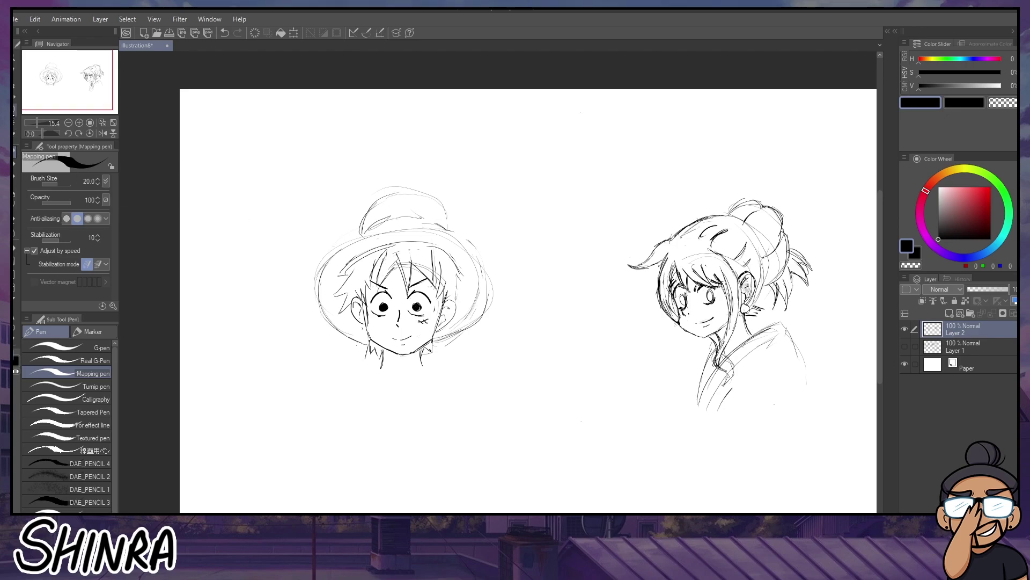
# Darken the boy's jaw and neck lines with the Mapping pen and add a faint collar line below the neck
pyautogui.press('m')
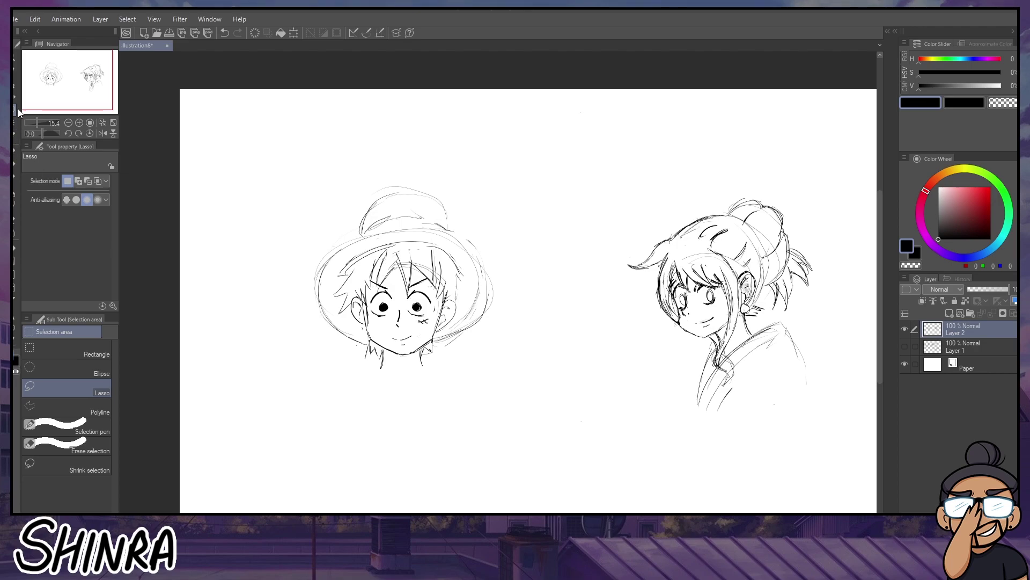
pyautogui.click(15, 166)
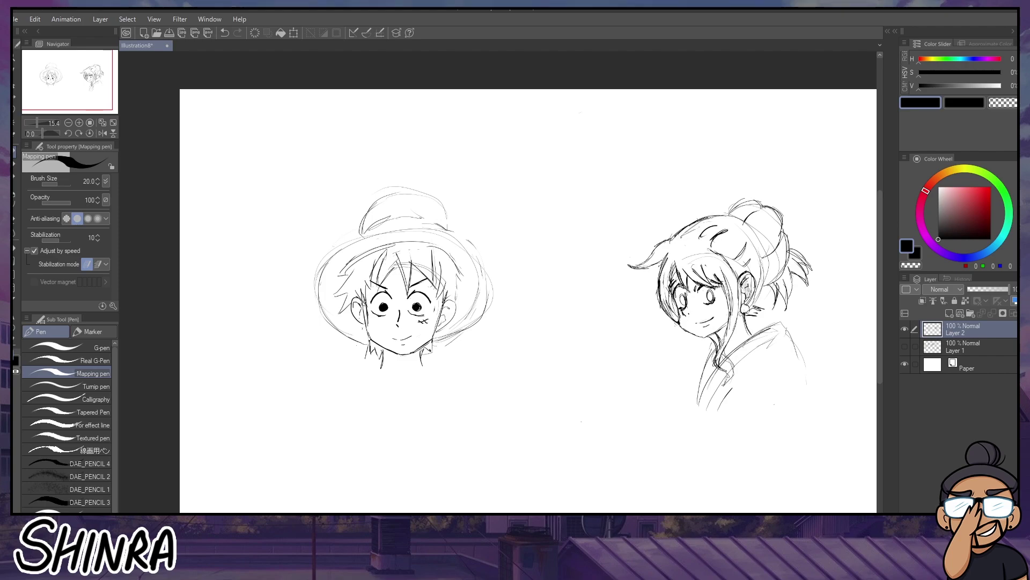
pyautogui.moveTo(360, 302)
pyautogui.mouseDown()
pyautogui.moveTo(373, 333)
pyautogui.moveTo(402, 354)
pyautogui.moveTo(428, 341)
pyautogui.moveTo(443, 299)
pyautogui.mouseUp()
pyautogui.hotkey('ctrl', 'z')
pyautogui.hotkey('ctrl', 'z')
pyautogui.moveTo(384, 365)
pyautogui.mouseDown()
pyautogui.moveTo(383, 352)
pyautogui.moveTo(380, 368)
pyautogui.moveTo(420, 355)
pyautogui.moveTo(380, 369)
pyautogui.moveTo(427, 373)
pyautogui.mouseUp()
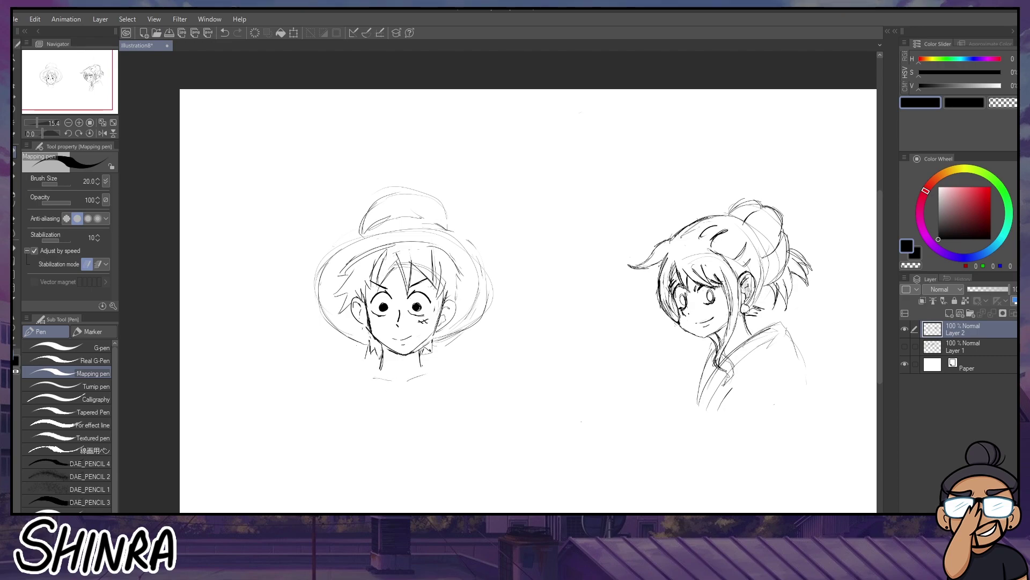
pyautogui.moveTo(516, 193); pyautogui.dragTo(540, 203)
pyautogui.moveTo(522, 188); pyautogui.dragTo(544, 197)
pyautogui.moveTo(543, 214); pyautogui.dragTo(530, 198)
pyautogui.moveTo(510, 192); pyautogui.dragTo(578, 174)
pyautogui.hotkey('ctrl', 'z')
pyautogui.hotkey('ctrl', 'z')
pyautogui.hotkey('ctrl', 'z')
pyautogui.moveTo(539, 190); pyautogui.dragTo(581, 184)
pyautogui.hotkey('ctrl', 'z')
pyautogui.moveTo(534, 420); pyautogui.dragTo(549, 413)
pyautogui.hotkey('ctrl', 'z')
# Try sketching an angular jawline in the empty space between the boy and the girl
pyautogui.moveTo(568, 191)
pyautogui.mouseDown()
pyautogui.moveTo(554, 222)
pyautogui.moveTo(507, 181)
pyautogui.mouseUp()
pyautogui.moveTo(530, 173)
pyautogui.mouseDown()
pyautogui.moveTo(556, 169)
pyautogui.moveTo(530, 145)
pyautogui.mouseUp()
pyautogui.moveTo(532, 144); pyautogui.dragTo(567, 154)
pyautogui.moveTo(569, 134)
pyautogui.mouseDown()
pyautogui.moveTo(563, 222)
pyautogui.moveTo(558, 116)
pyautogui.moveTo(560, 229)
pyautogui.moveTo(546, 134)
pyautogui.mouseUp()
pyautogui.moveTo(543, 205); pyautogui.dragTo(534, 188)
pyautogui.moveTo(518, 170)
pyautogui.mouseDown()
pyautogui.moveTo(525, 220)
pyautogui.moveTo(569, 245)
pyautogui.moveTo(625, 212)
pyautogui.mouseUp()
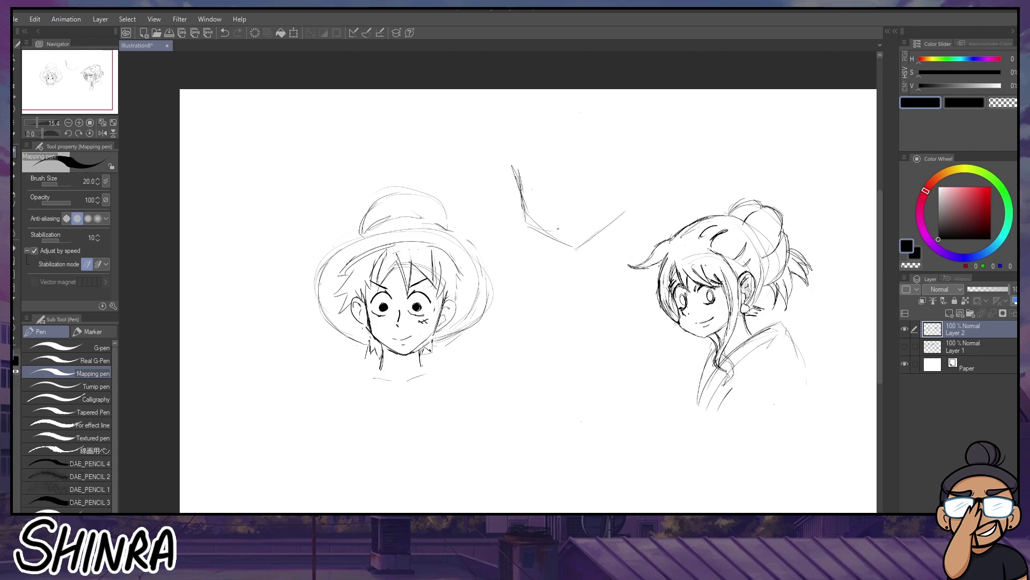
# Clear the angular trial sketch from the space between the two characters
pyautogui.moveTo(553, 224); pyautogui.dragTo(590, 215)
pyautogui.moveTo(523, 184)
pyautogui.mouseDown()
pyautogui.moveTo(535, 175)
pyautogui.moveTo(548, 184)
pyautogui.moveTo(531, 194)
pyautogui.moveTo(548, 203)
pyautogui.mouseUp()
pyautogui.moveTo(543, 171); pyautogui.dragTo(551, 188)
pyautogui.moveTo(528, 223)
pyautogui.mouseDown()
pyautogui.moveTo(516, 171)
pyautogui.moveTo(539, 190)
pyautogui.mouseUp()
pyautogui.moveTo(542, 230)
pyautogui.mouseDown()
pyautogui.moveTo(552, 237)
pyautogui.moveTo(549, 179)
pyautogui.mouseUp()
pyautogui.moveTo(573, 268); pyautogui.dragTo(570, 182)
pyautogui.moveTo(604, 213); pyautogui.dragTo(583, 244)
pyautogui.moveTo(585, 208); pyautogui.dragTo(575, 232)
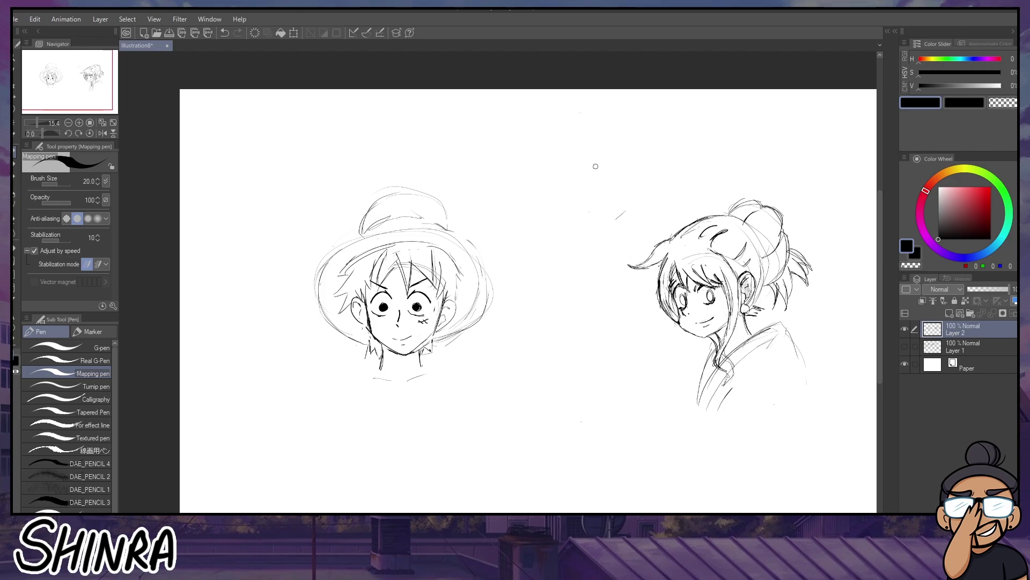
# Toggle the visibility of Layer 1 to review the earlier sketches together with the current ones
pyautogui.click(907, 348)
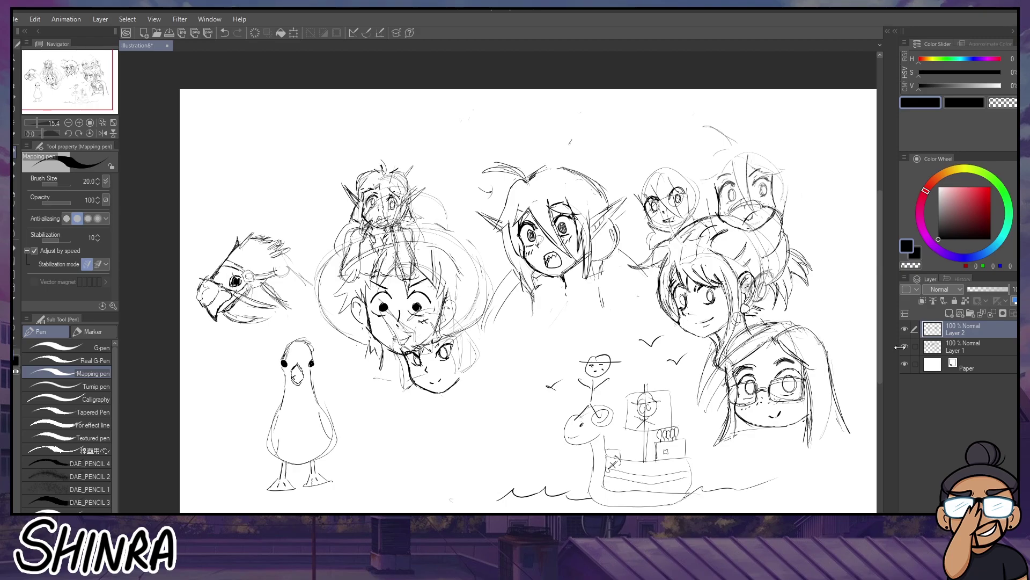
pyautogui.click(905, 347)
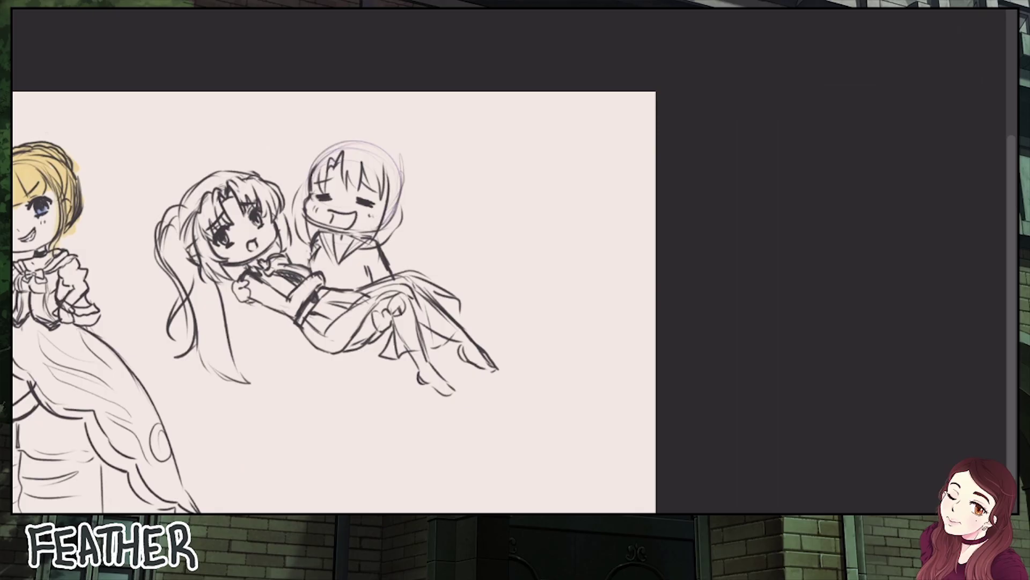
# Refine the arm and sleeve of the ponytailed chibi girl being held by her laughing companion
pyautogui.scroll(-2, 334, 302)
pyautogui.moveTo(255, 373); pyautogui.dragTo(260, 400)
pyautogui.moveTo(259, 398); pyautogui.dragTo(281, 377)
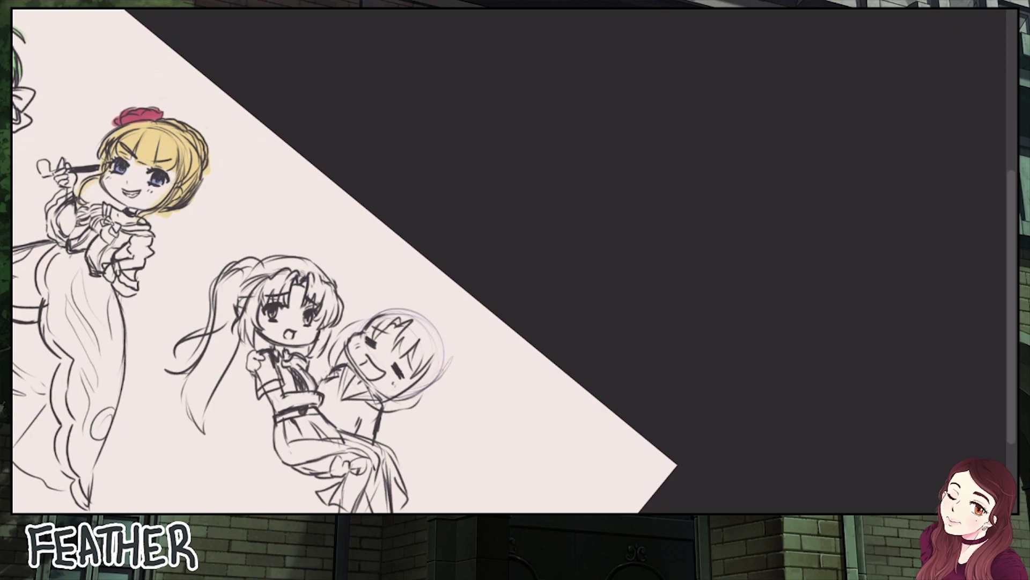
pyautogui.moveTo(286, 376)
pyautogui.mouseDown()
pyautogui.moveTo(284, 389)
pyautogui.moveTo(286, 367)
pyautogui.mouseUp()
pyautogui.moveTo(290, 374)
pyautogui.mouseDown()
pyautogui.moveTo(284, 390)
pyautogui.moveTo(309, 383)
pyautogui.moveTo(312, 393)
pyautogui.mouseUp()
pyautogui.hotkey('ctrl', 'z')
pyautogui.moveTo(294, 359)
pyautogui.mouseDown()
pyautogui.moveTo(314, 392)
pyautogui.moveTo(265, 406)
pyautogui.mouseUp()
pyautogui.moveTo(268, 404); pyautogui.dragTo(271, 415)
pyautogui.scroll(-3, 591, 490)
pyautogui.scroll(3, 591, 490)
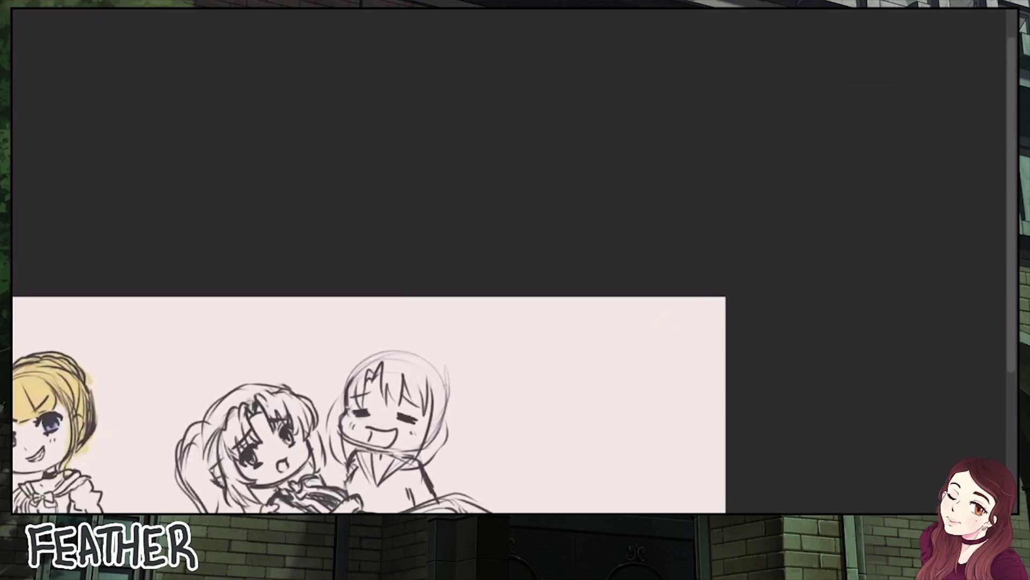
# Replace the laughing companion's bangs with new curved strands over the middle of the forehead
pyautogui.press('-')
pyautogui.scroll(2, 449, 368)
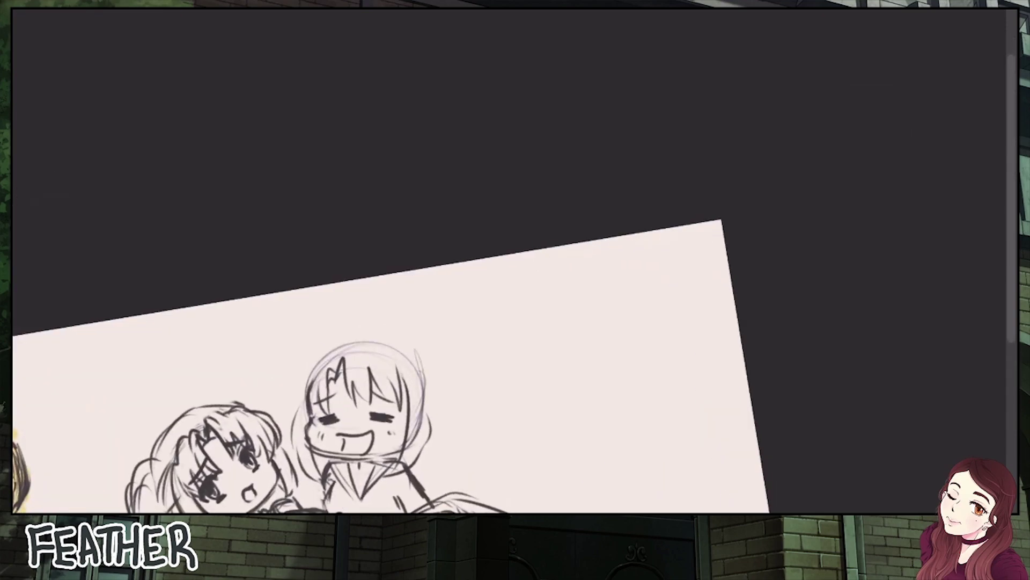
pyautogui.moveTo(326, 389)
pyautogui.mouseDown()
pyautogui.moveTo(322, 375)
pyautogui.moveTo(373, 381)
pyautogui.moveTo(336, 369)
pyautogui.moveTo(344, 360)
pyautogui.moveTo(309, 397)
pyautogui.moveTo(385, 395)
pyautogui.moveTo(402, 370)
pyautogui.moveTo(397, 358)
pyautogui.moveTo(359, 376)
pyautogui.moveTo(355, 417)
pyautogui.moveTo(346, 406)
pyautogui.moveTo(336, 421)
pyautogui.moveTo(333, 411)
pyautogui.mouseUp()
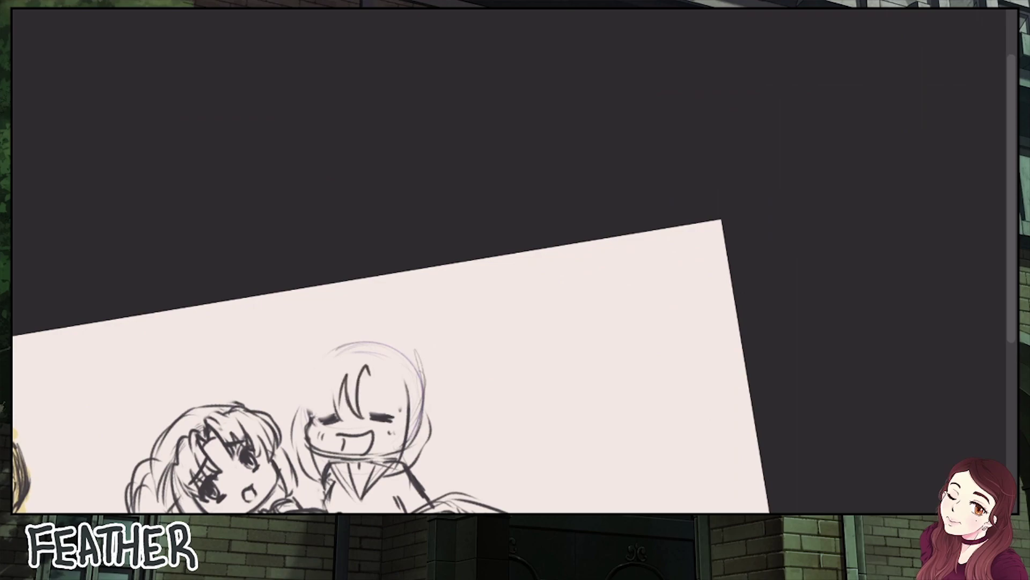
pyautogui.hotkey('ctrl', 'z')
pyautogui.moveTo(341, 386); pyautogui.dragTo(328, 415)
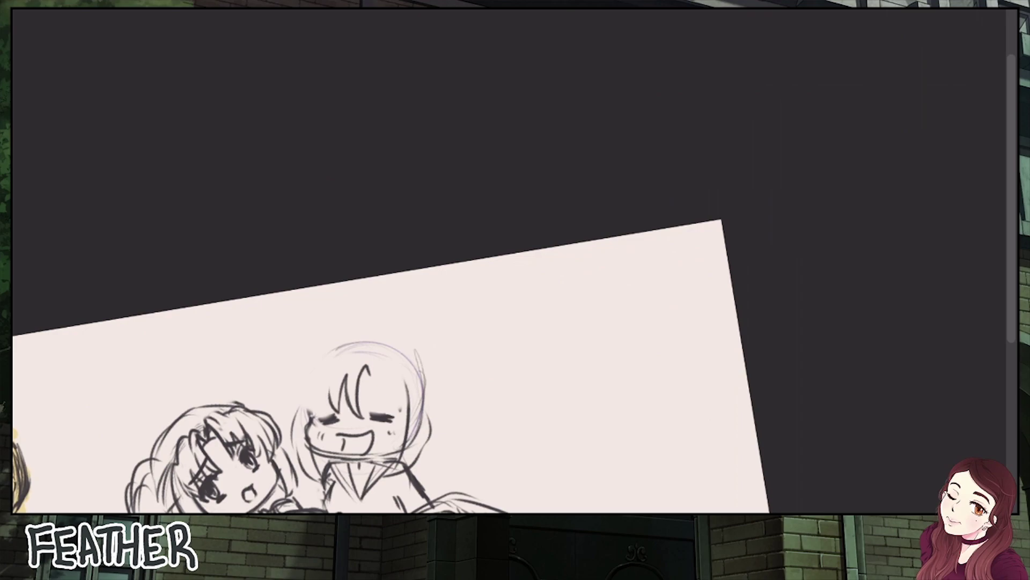